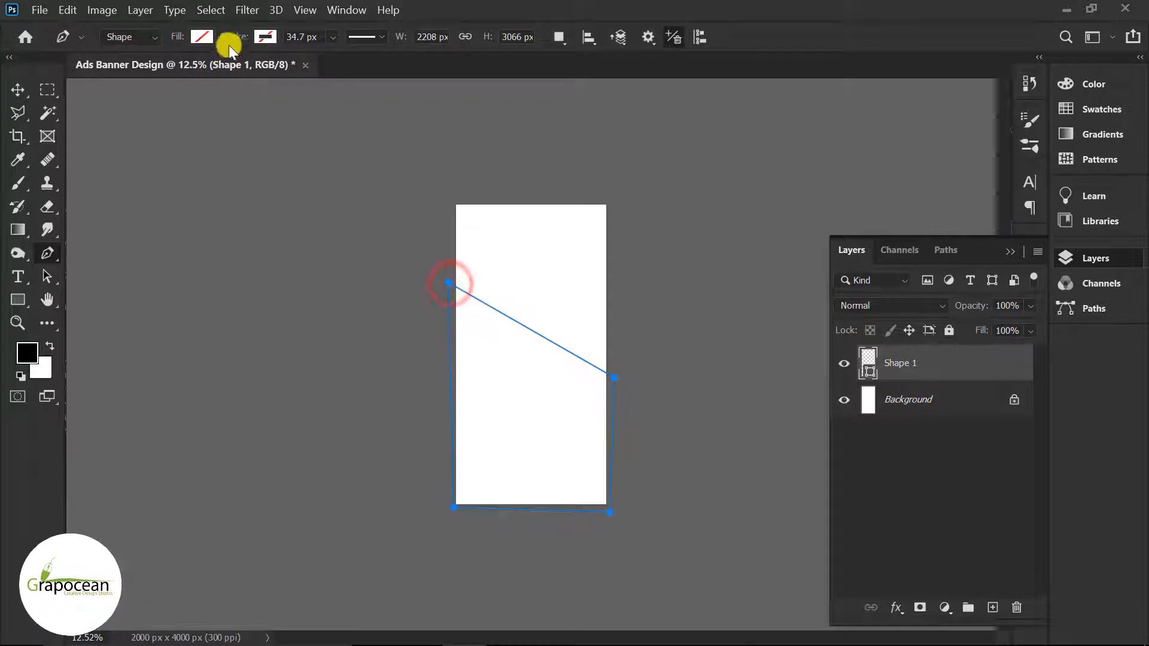
Step: Switch the shape's fill to the Basics black-to-white gradient
left_click(200, 37)
left_click(160, 70)
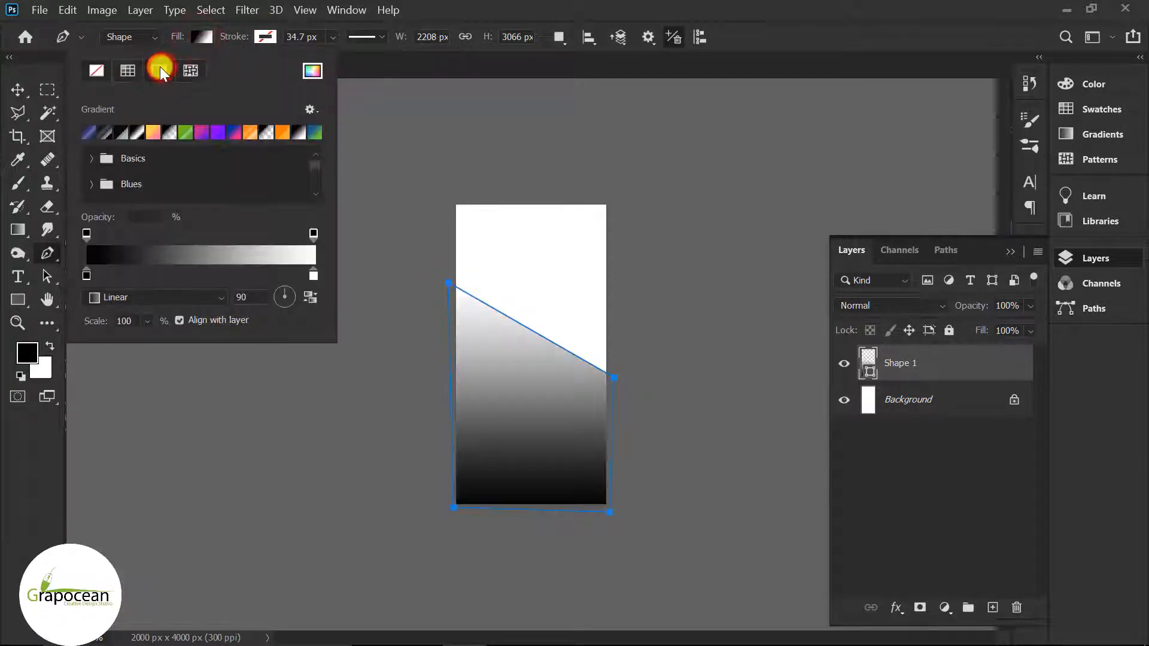
left_click(110, 133)
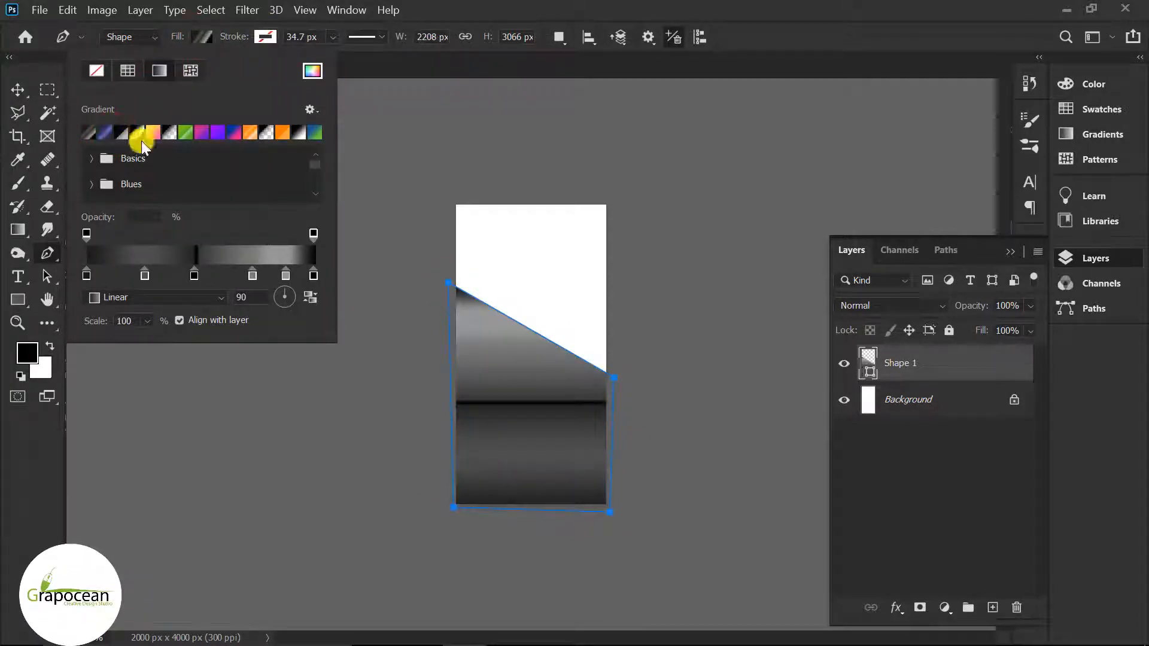
left_click(138, 131)
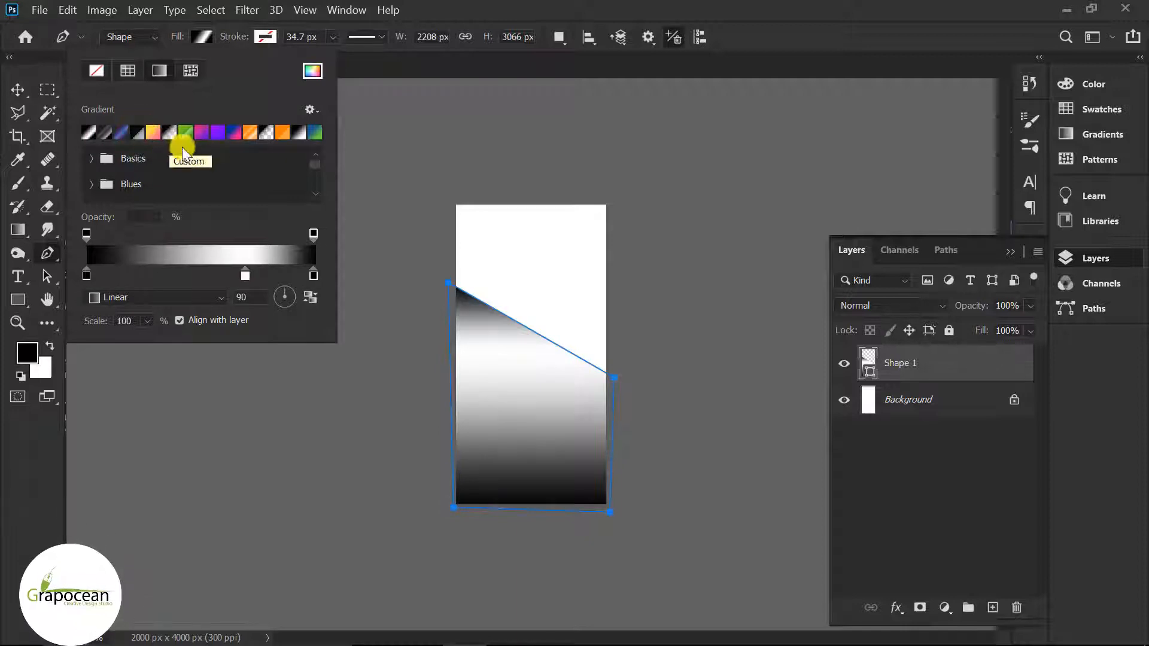
left_click(102, 134)
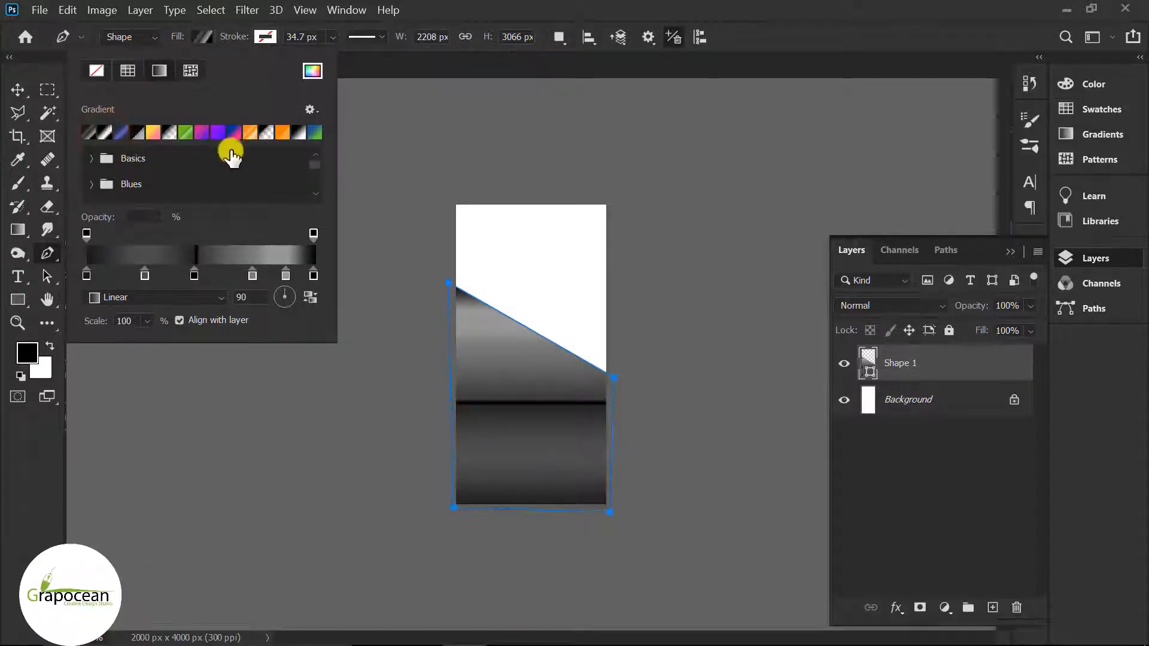
left_click(88, 157)
left_click(115, 186)
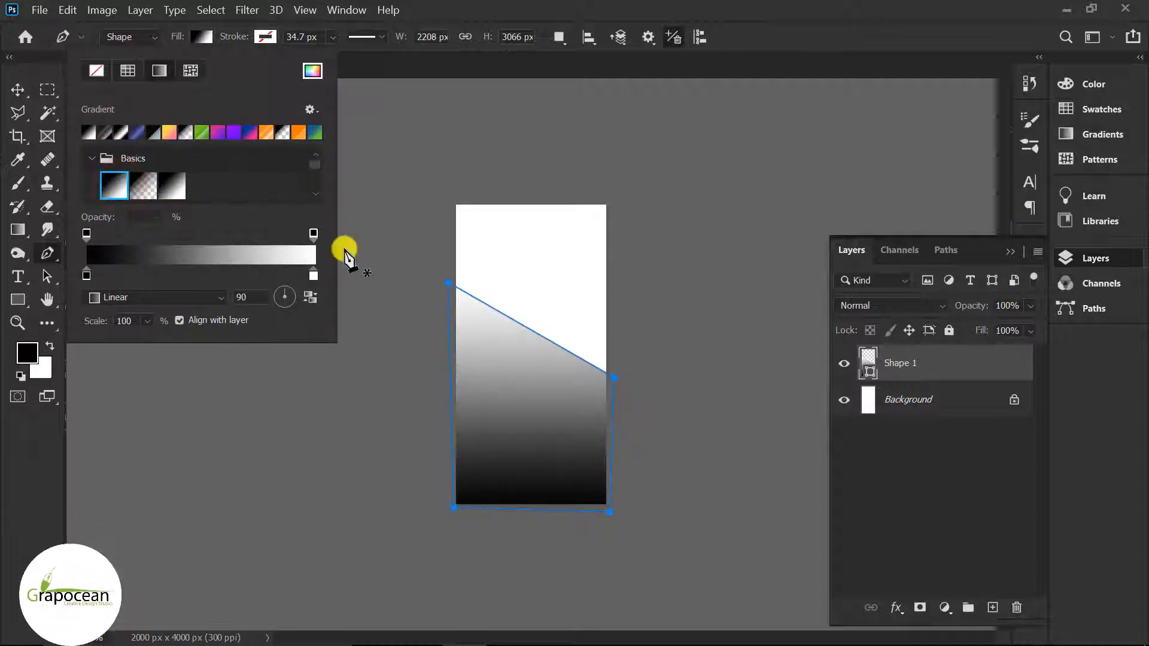
Step: Change the gradient's white stop to dark grey 464646
double_click(313, 275)
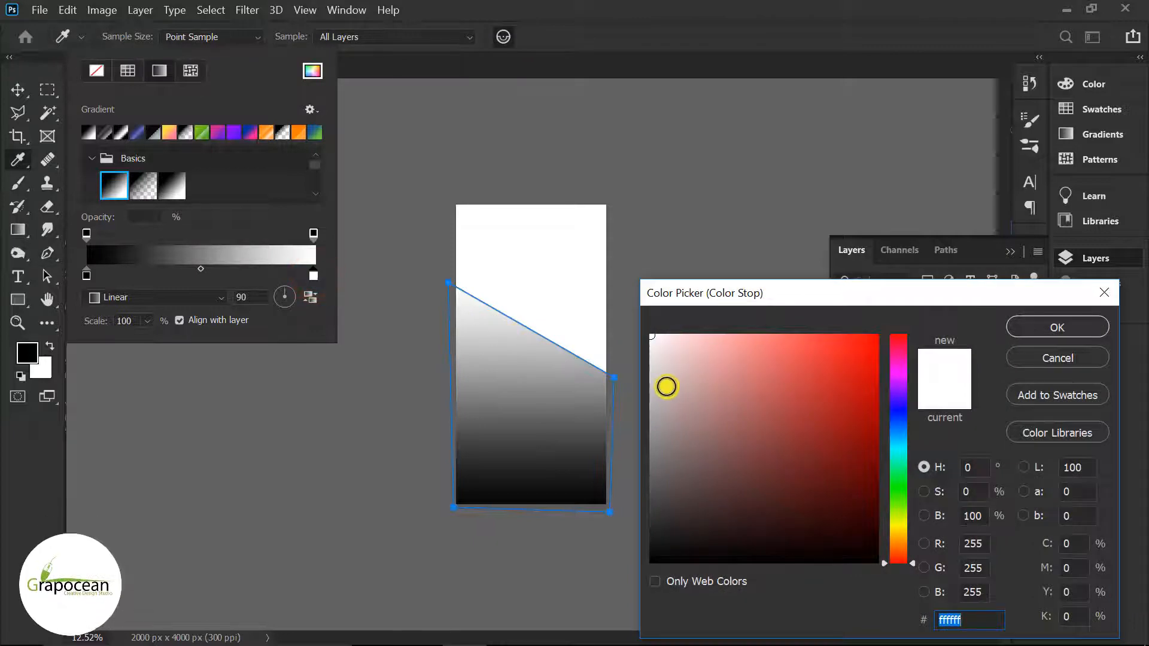
left_click_drag(605, 479, 561, 485)
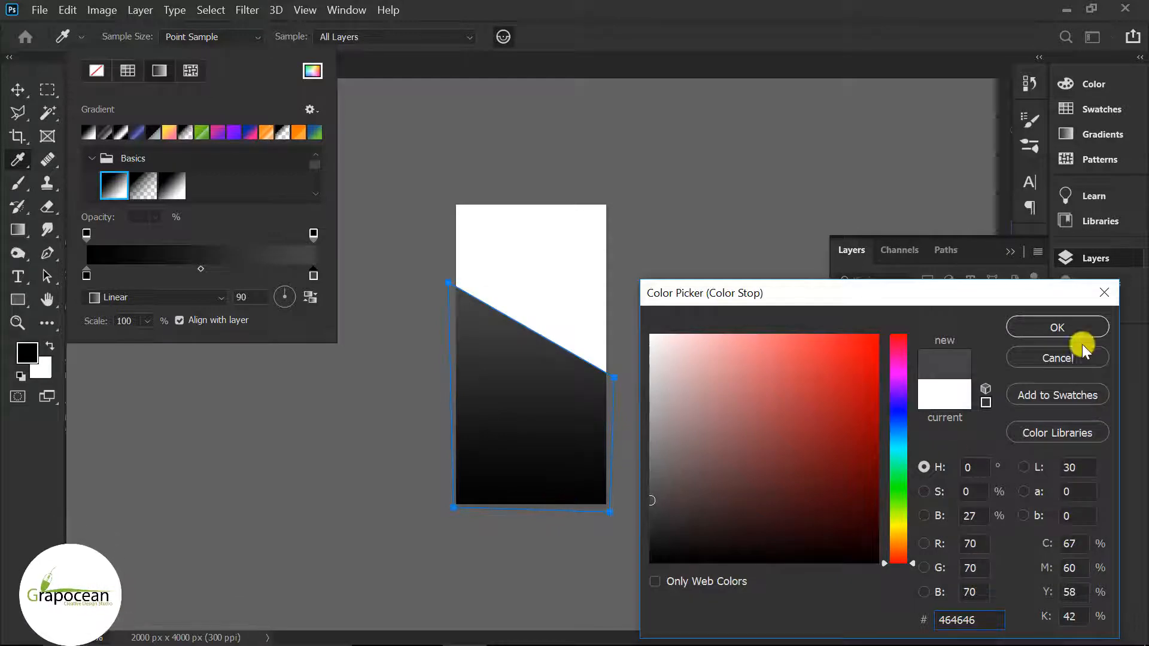
left_click(1071, 327)
left_click(15, 88)
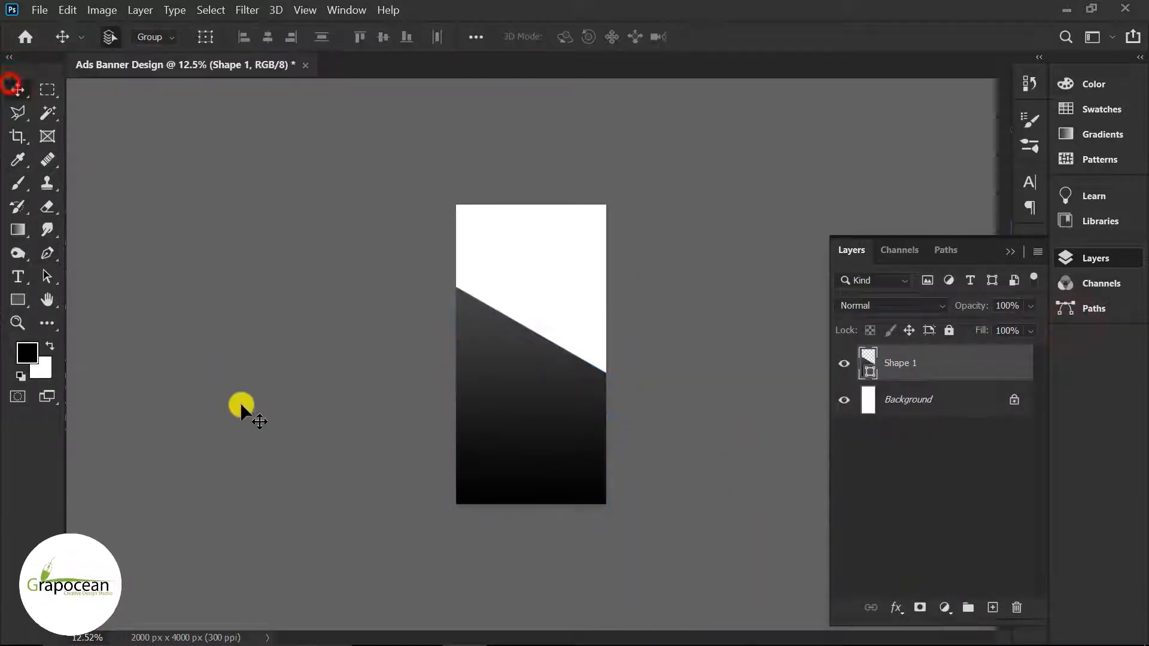
Step: Open model.png and drag the photo into the banner document
scroll(633, 436, "up", 1)
left_click(42, 11)
left_click(52, 77)
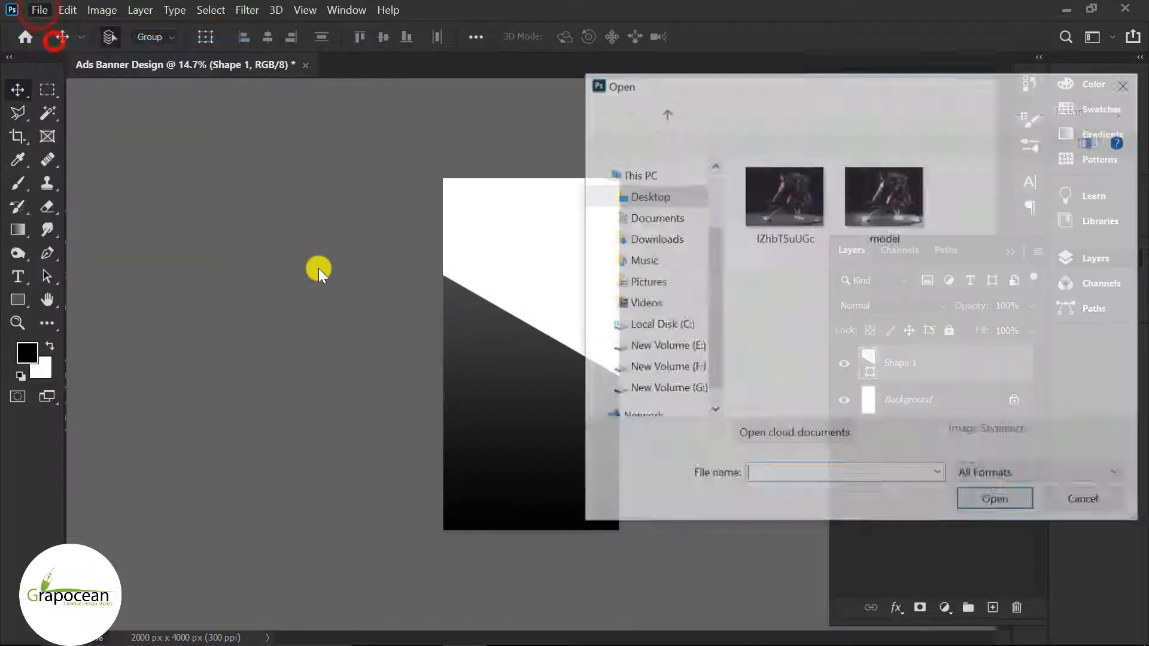
left_click(884, 197)
left_click(979, 504)
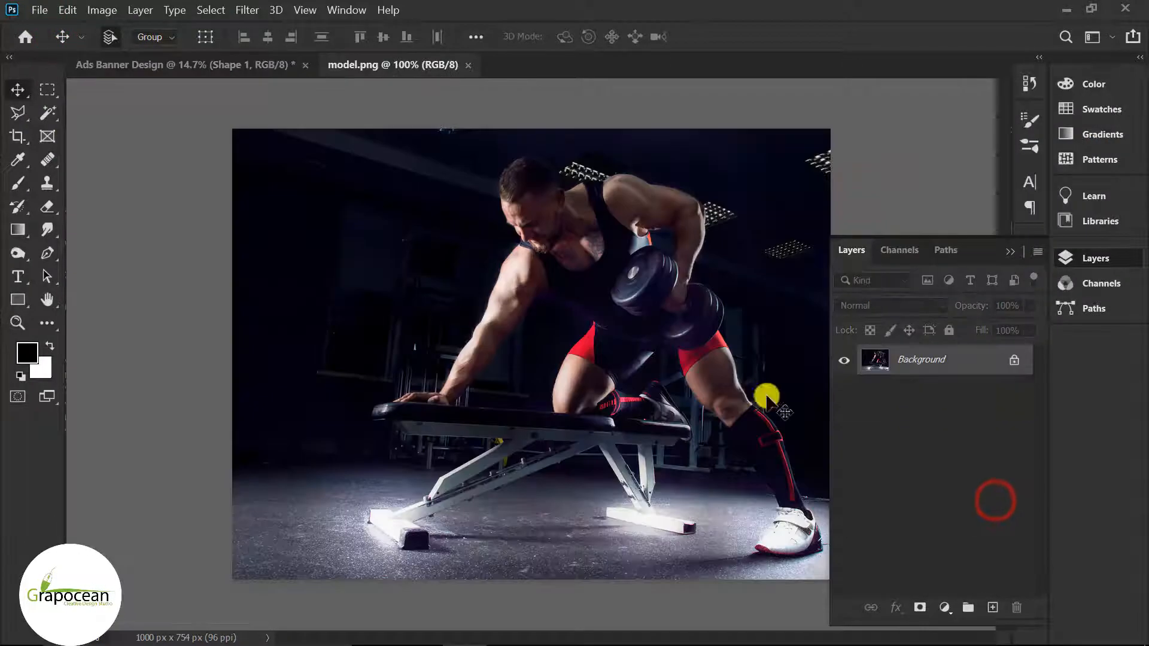
left_click(1018, 362)
left_click_drag(651, 267, 552, 300)
Step: Enlarge the photo across the banner's top and place Layer 1 below Shape 1
key("ctrl+t")
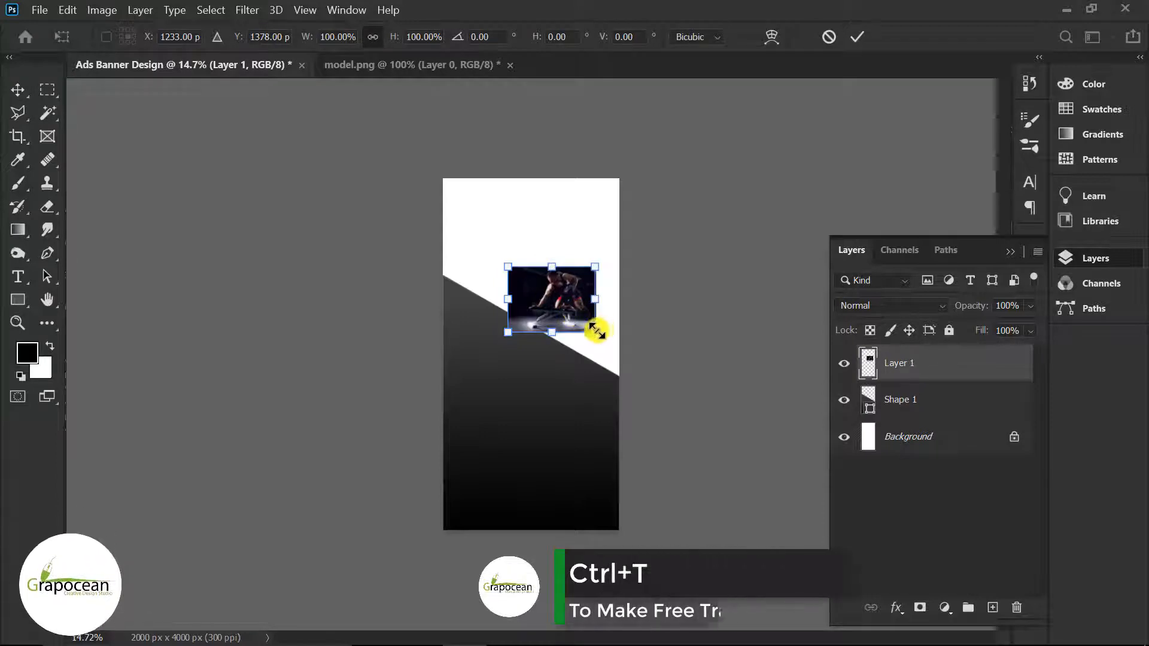
left_click_drag(597, 332, 537, 304)
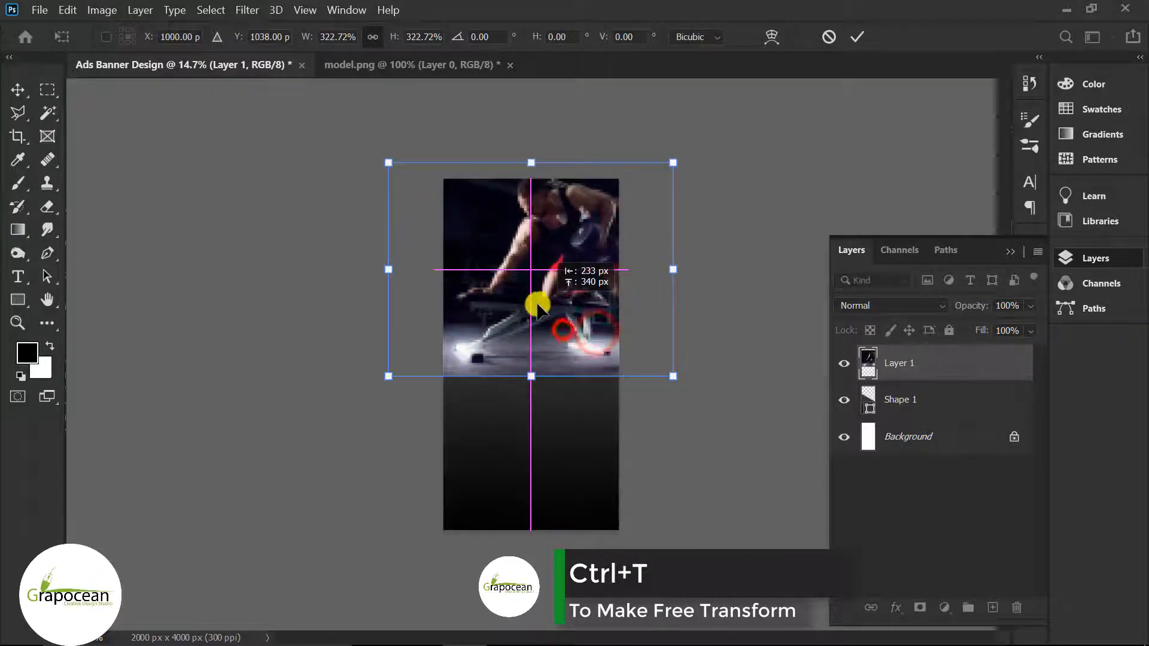
left_click(857, 36)
left_click_drag(931, 377, 921, 419)
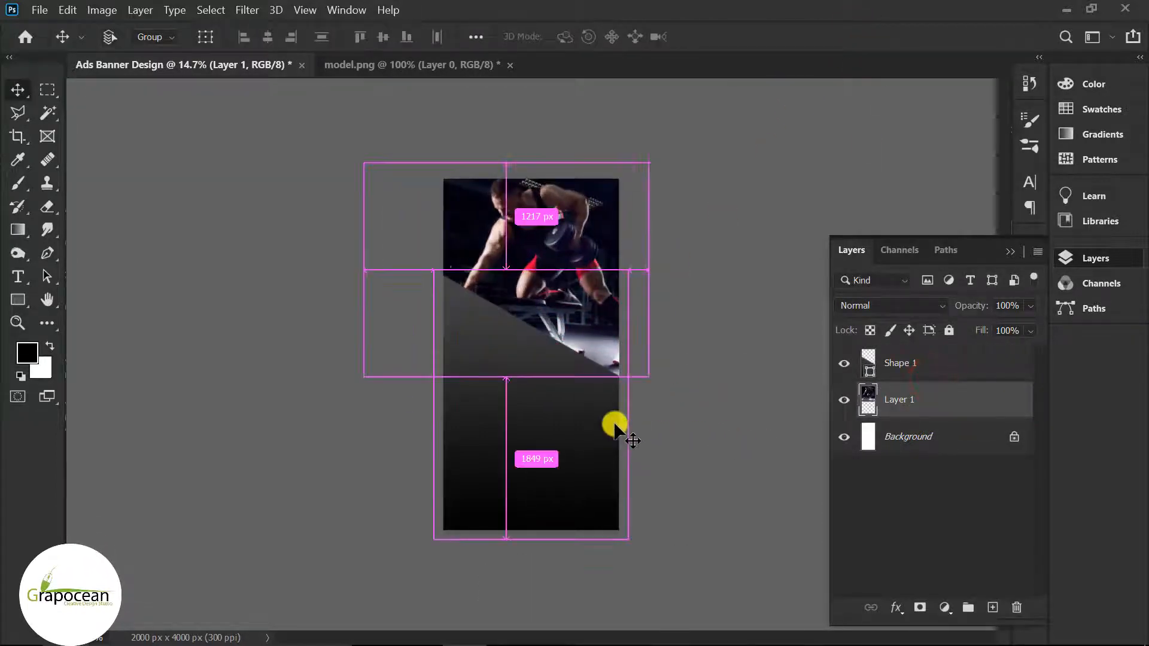
key("ctrl+t")
left_click(857, 36)
Step: Skew the gradient panel Shape 1 to change its slant
left_click(922, 365)
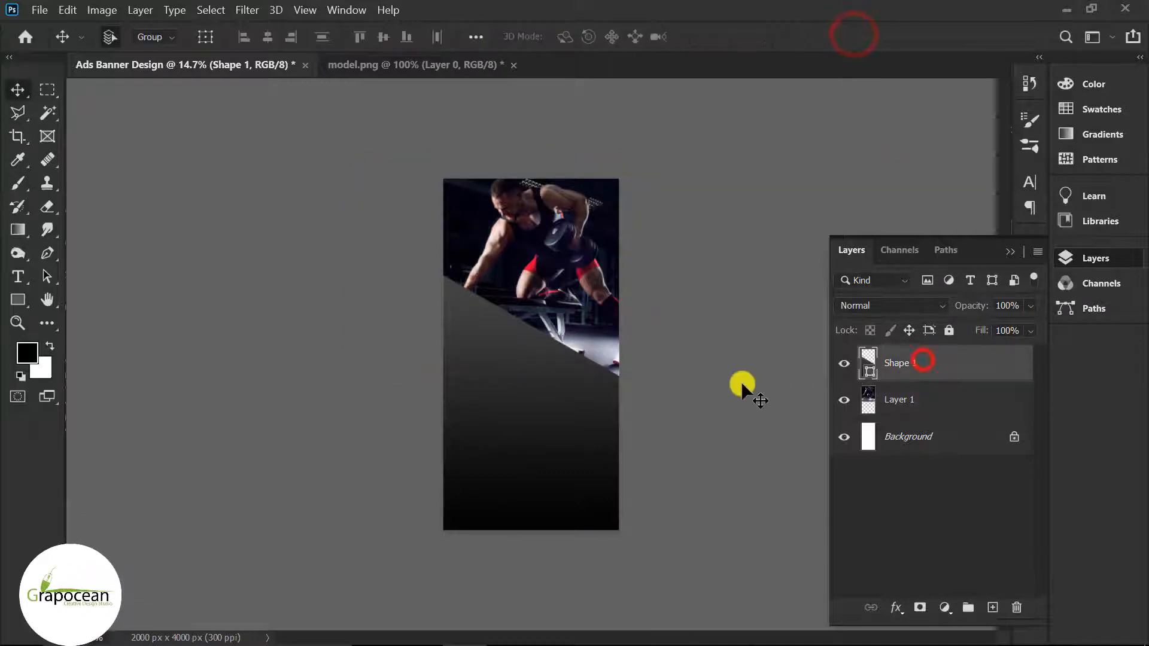
key("ctrl+t")
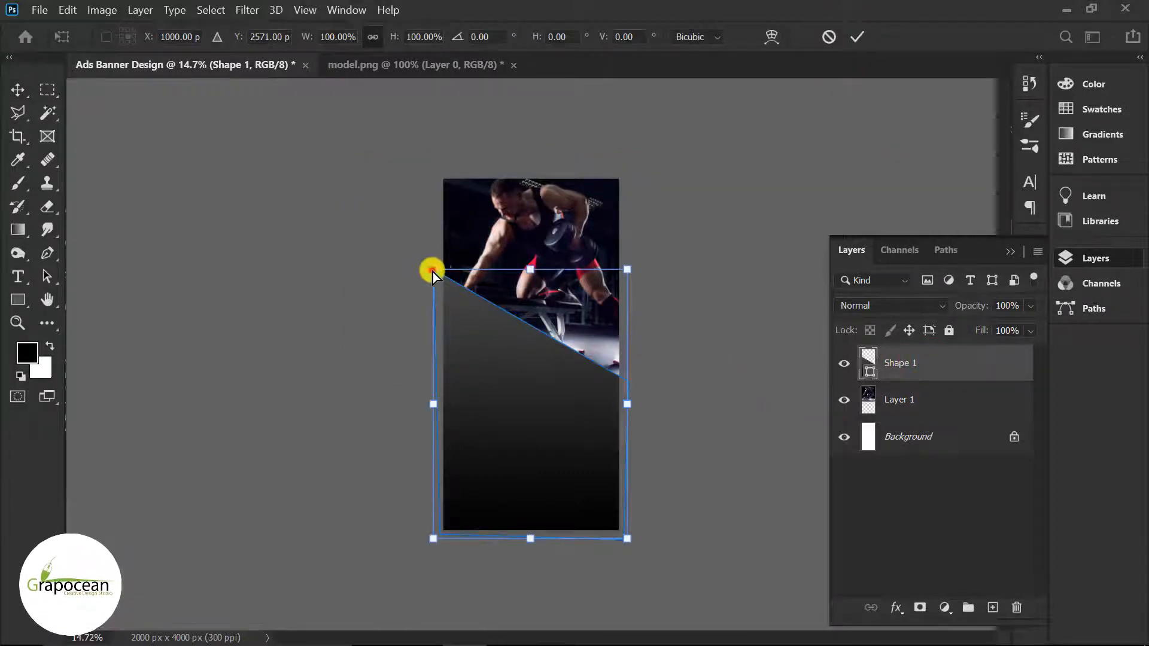
mouse_move(432, 269)
left_mouse_down()
mouse_move(435, 308)
mouse_move(426, 289)
left_mouse_up()
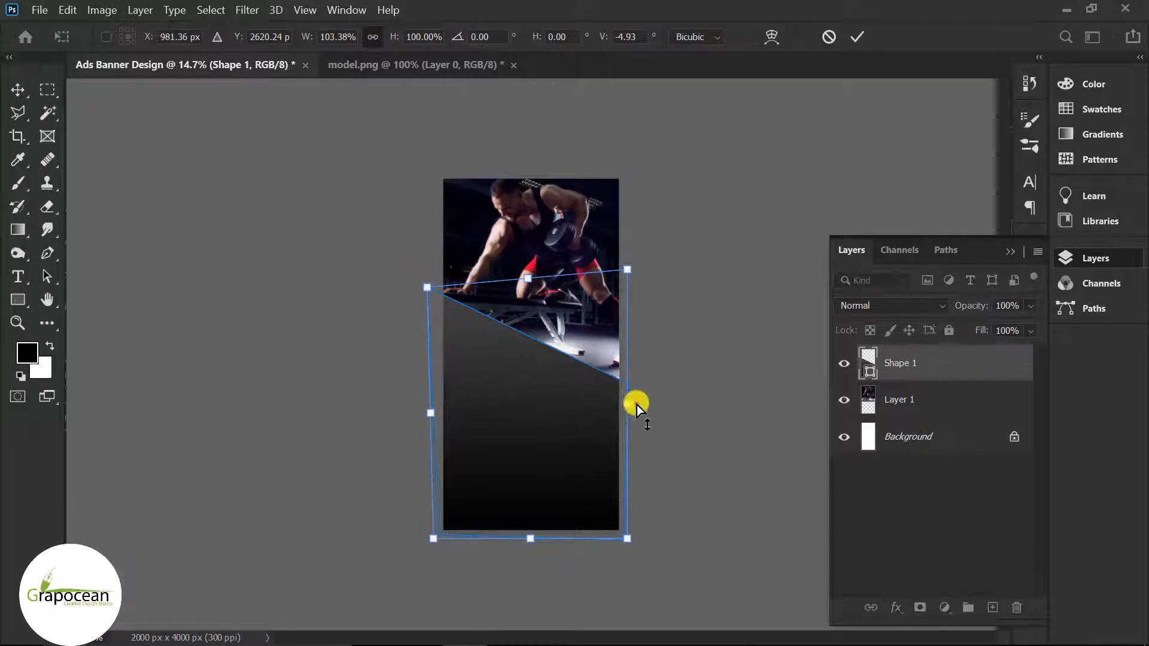
mouse_move(628, 404)
left_mouse_down()
mouse_move(622, 426)
mouse_move(629, 399)
left_mouse_up()
left_click(852, 38)
scroll(520, 383, "up", 2)
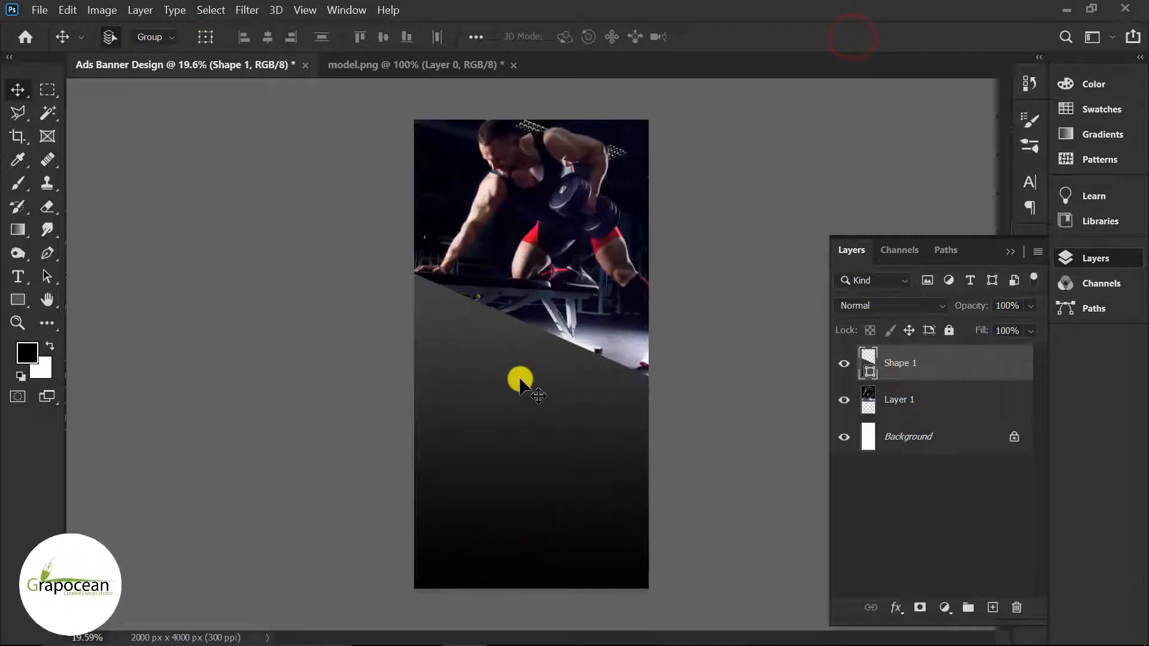
Step: Set the gradient's right stop to bluish grey 3e4558, sampled from the dumbbell
double_click(868, 363)
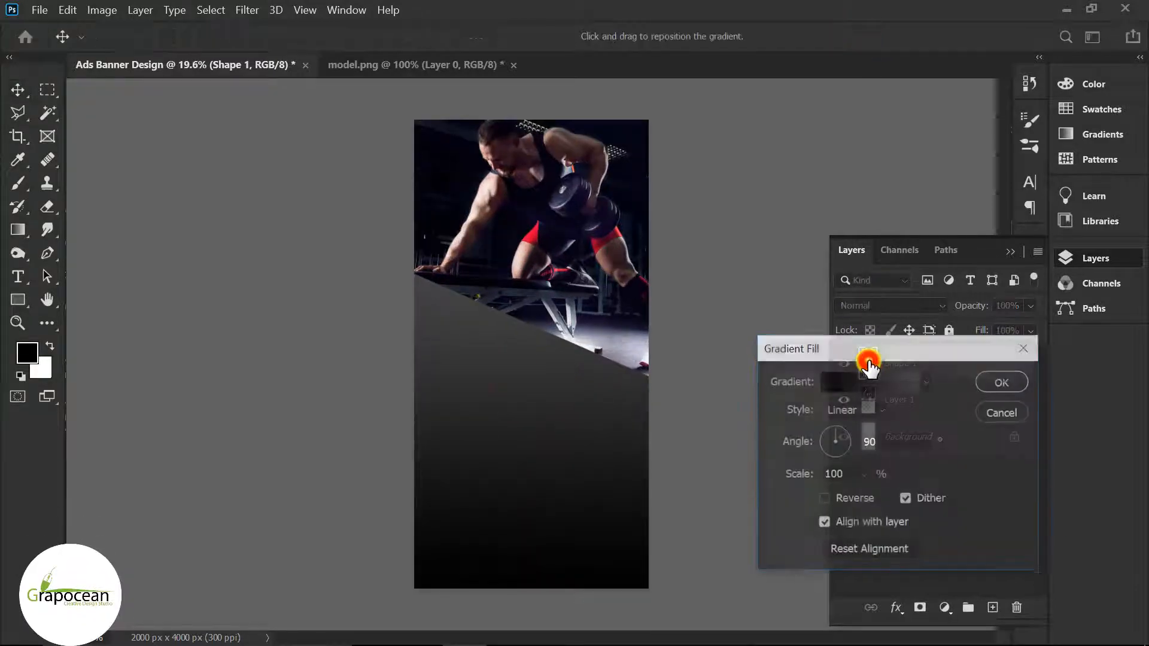
left_click(862, 383)
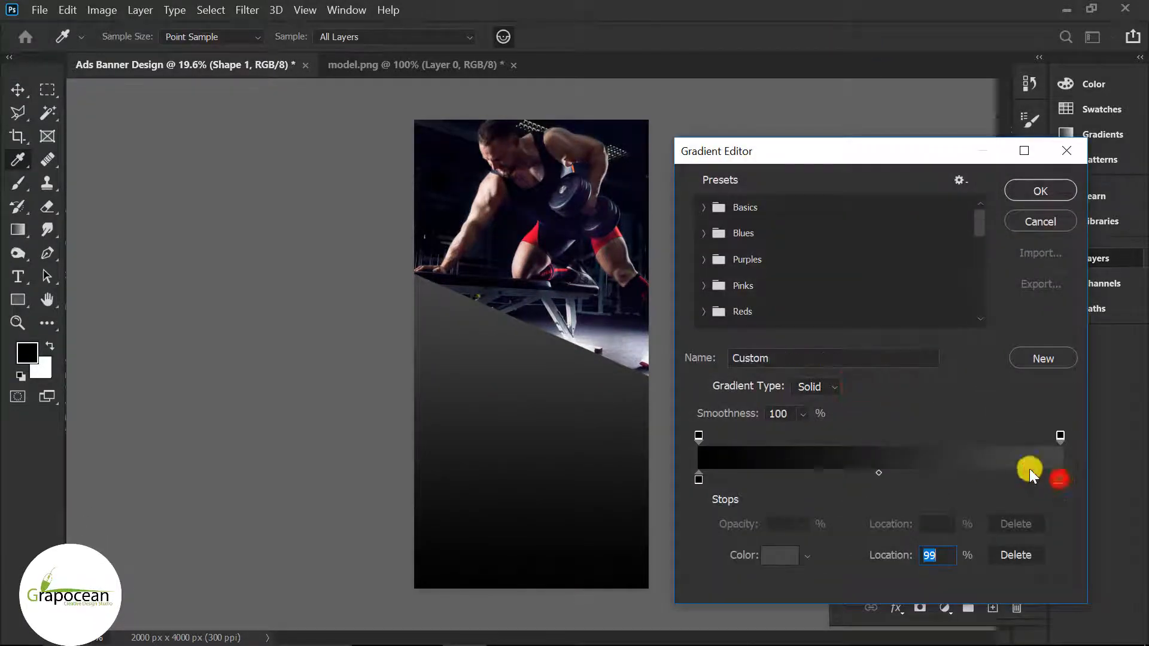
left_click_drag(1057, 479, 1072, 480)
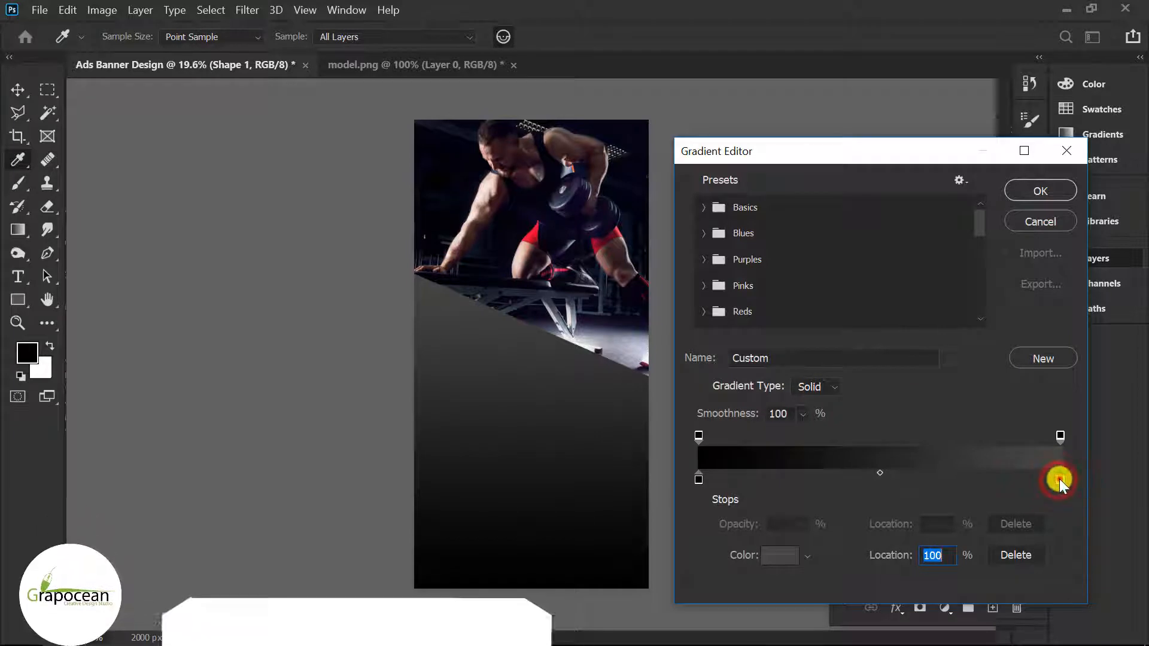
double_click(1058, 479)
left_click(567, 201)
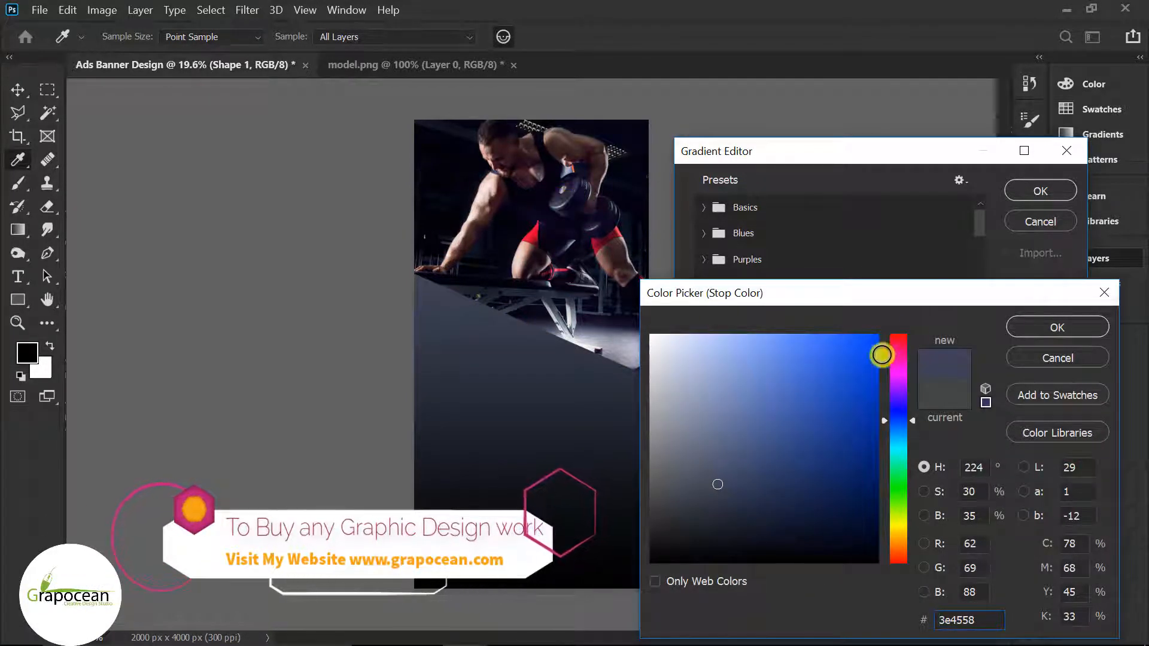
left_click(1062, 330)
Step: Make the left stop very dark navy, apply the gradient, and duplicate Shape 1
left_click(698, 478)
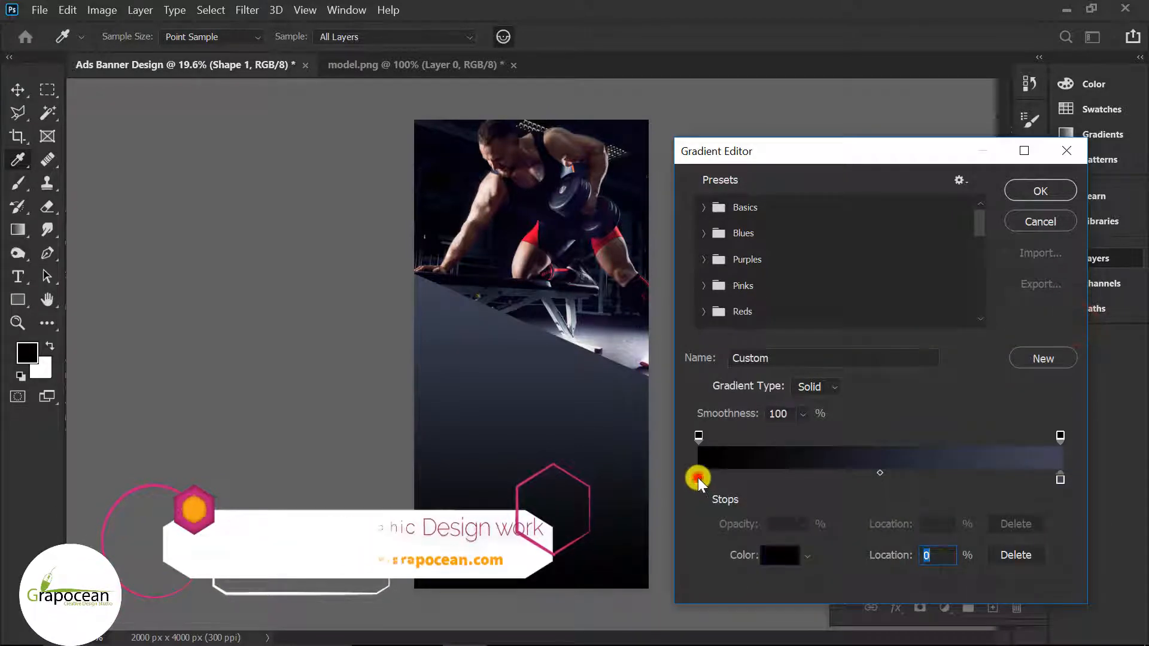
double_click(698, 478)
left_click_drag(685, 507, 650, 530)
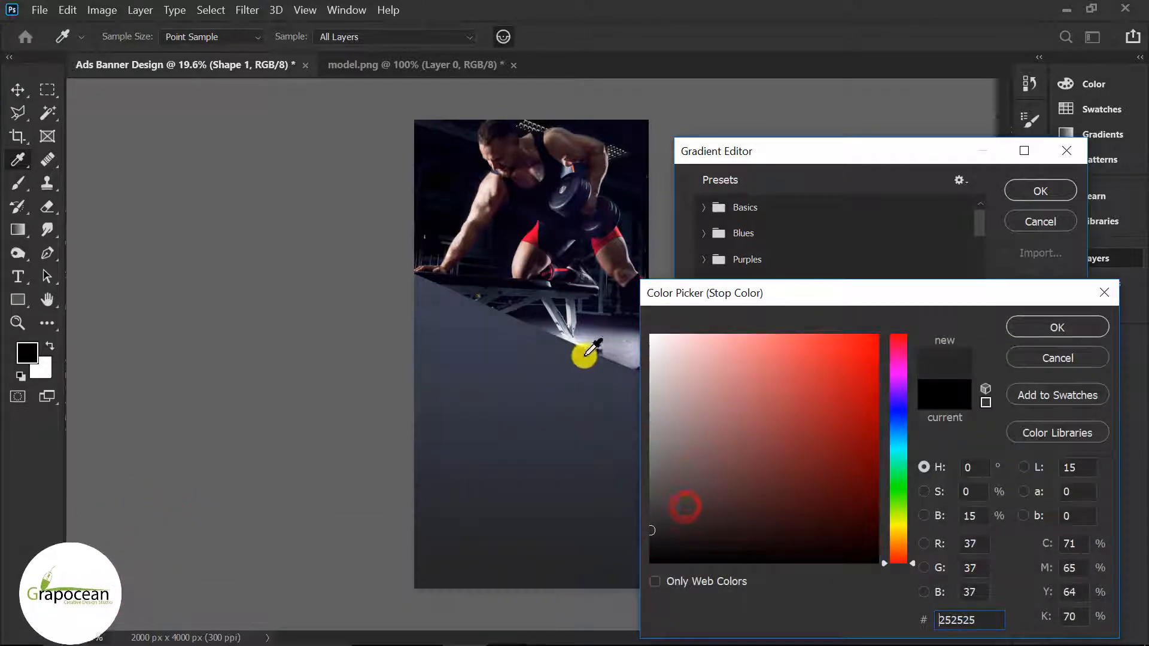
left_click(577, 192)
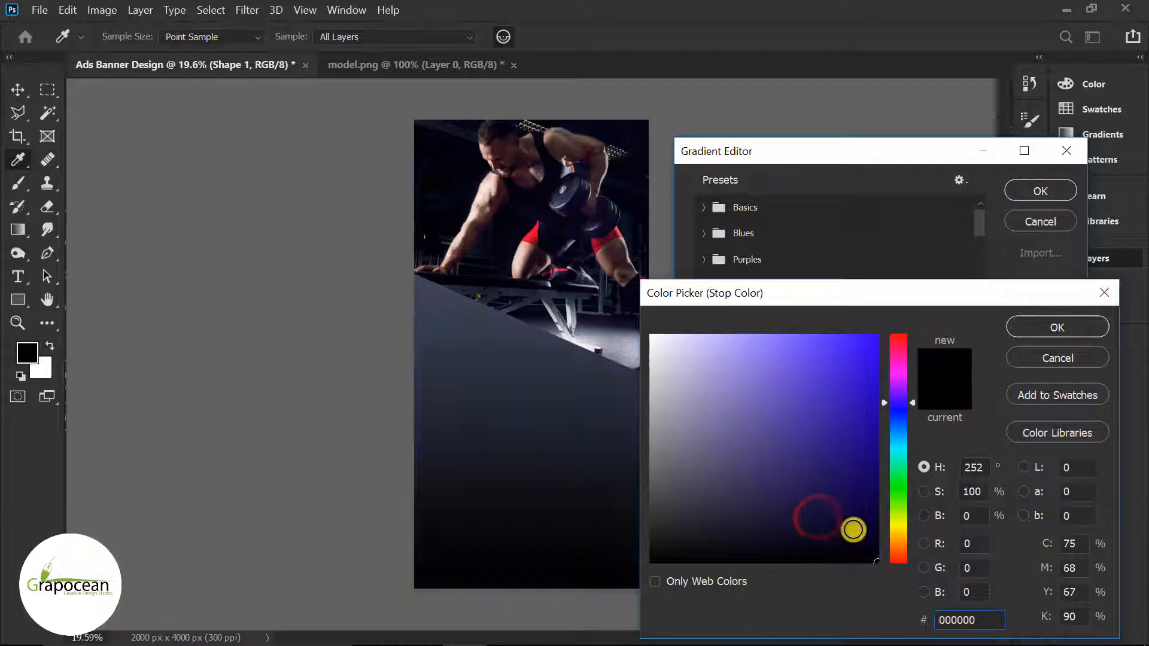
left_click(852, 532)
left_click_drag(852, 530, 895, 572)
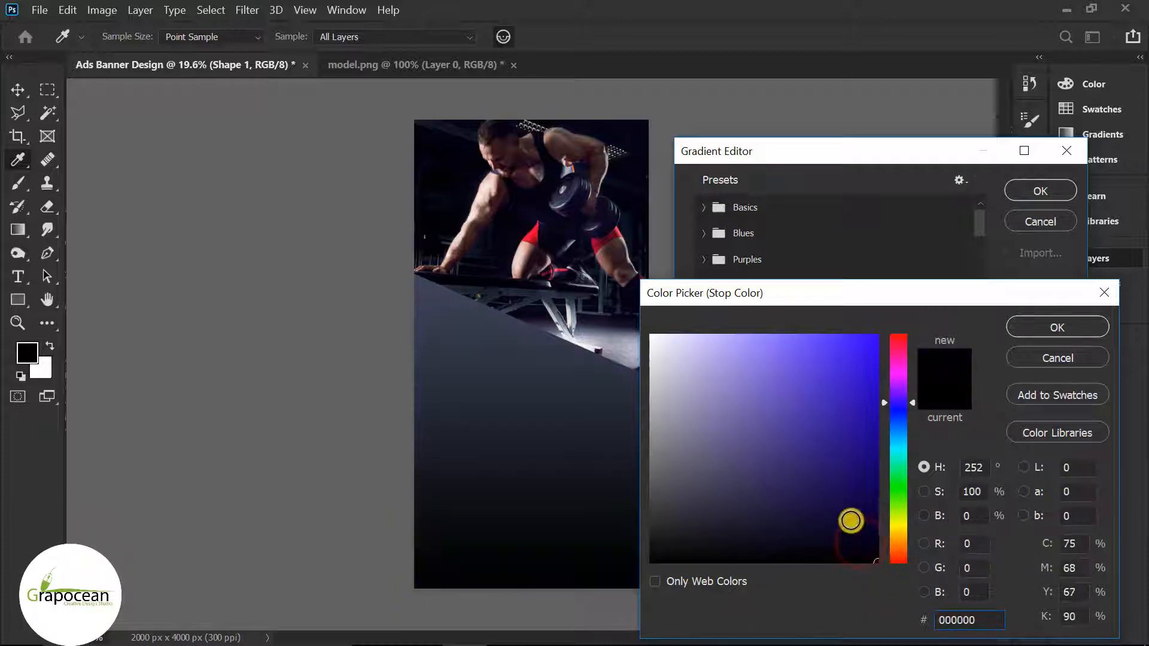
left_click(851, 518)
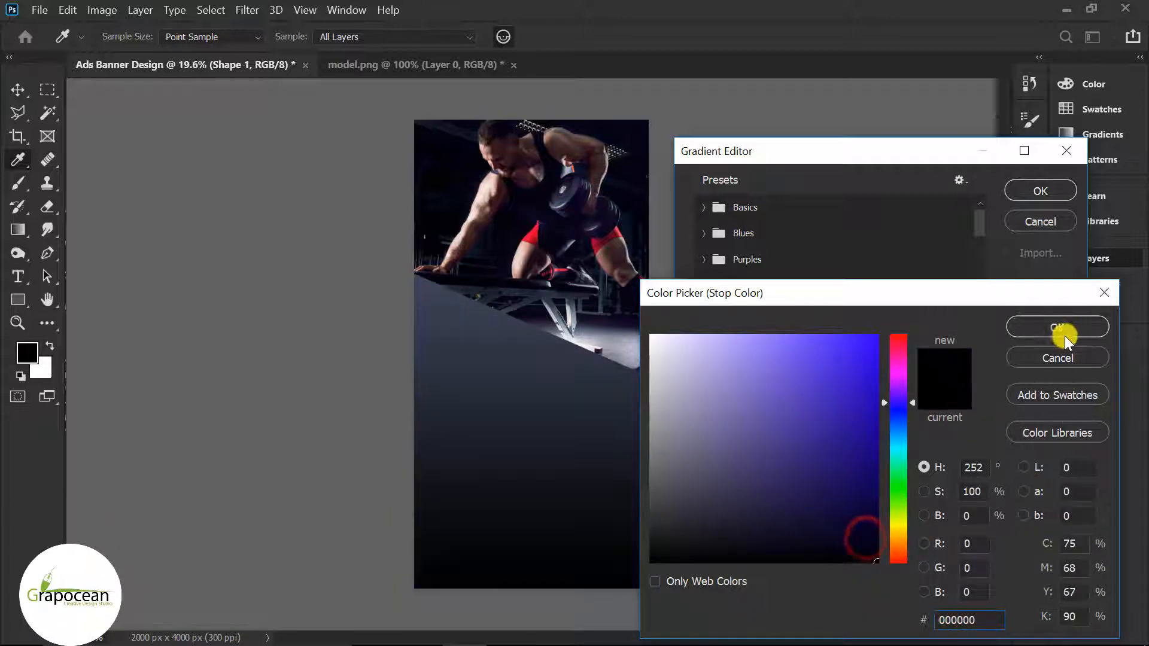
left_click(1064, 335)
left_click(1040, 190)
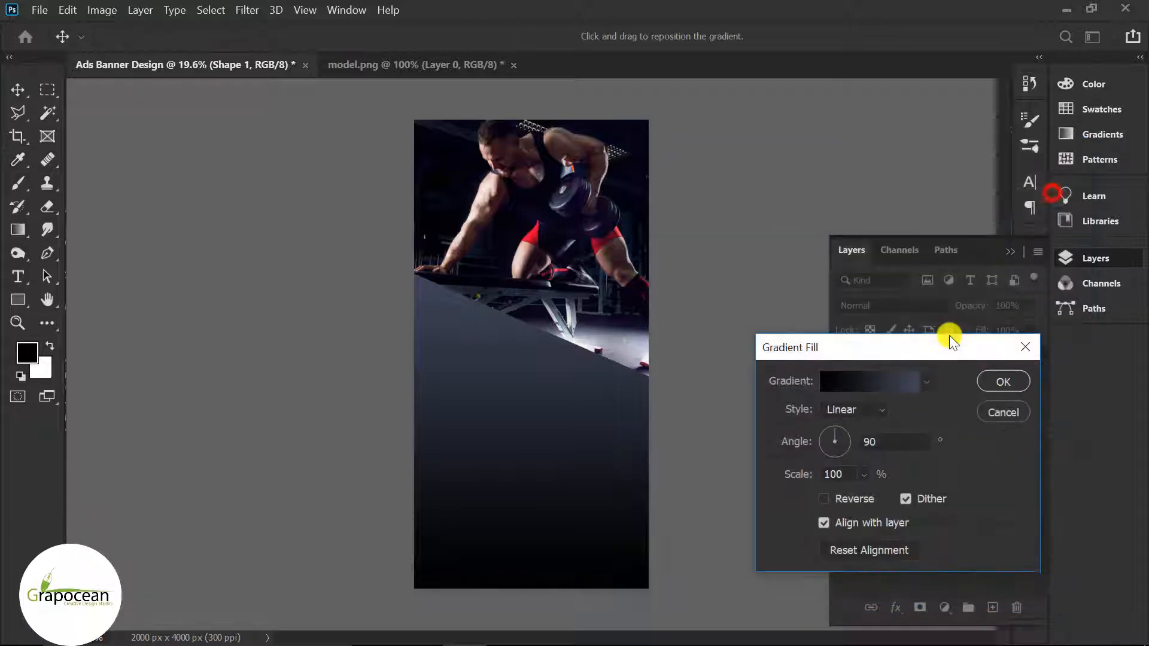
left_click(1036, 381)
left_click_drag(974, 364, 992, 608)
Step: Give Shape 1 copy a black-dot Pattern Overlay at 5% scale
right_click(946, 362)
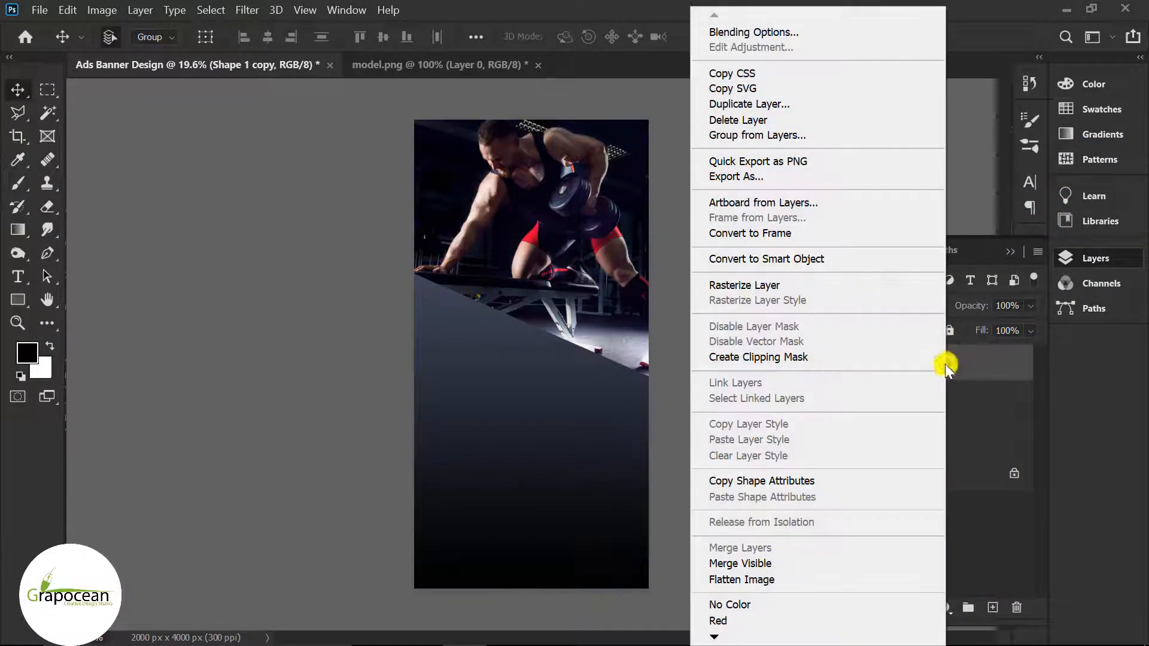
left_click(791, 31)
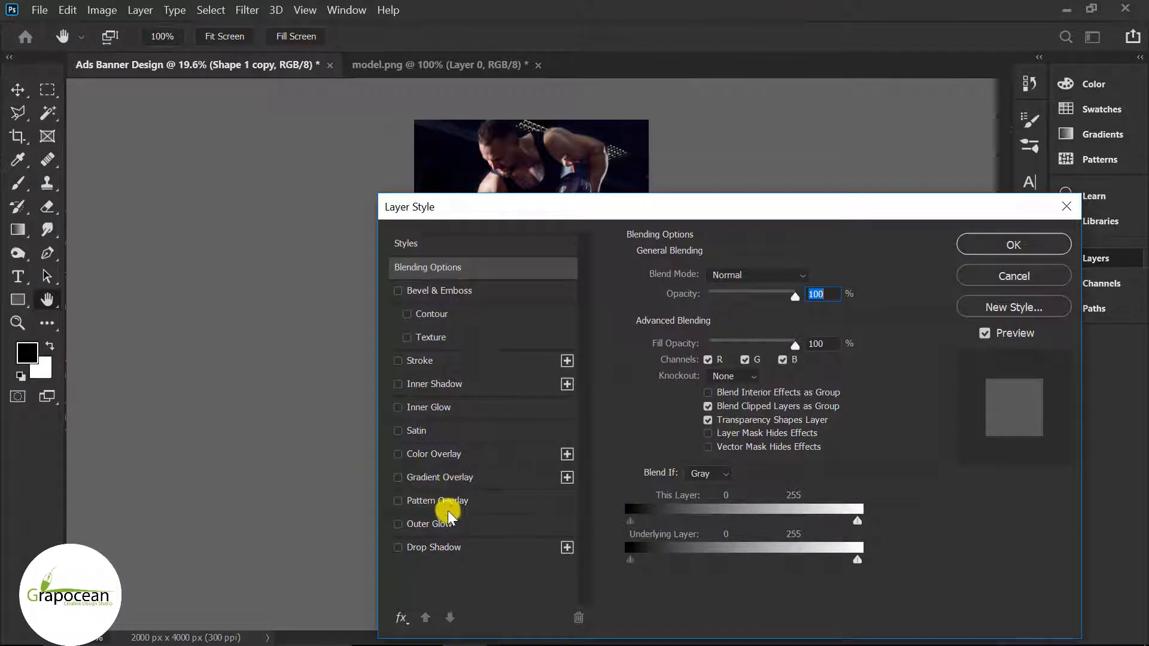
left_click(448, 508)
left_click_drag(741, 206, 1125, 293)
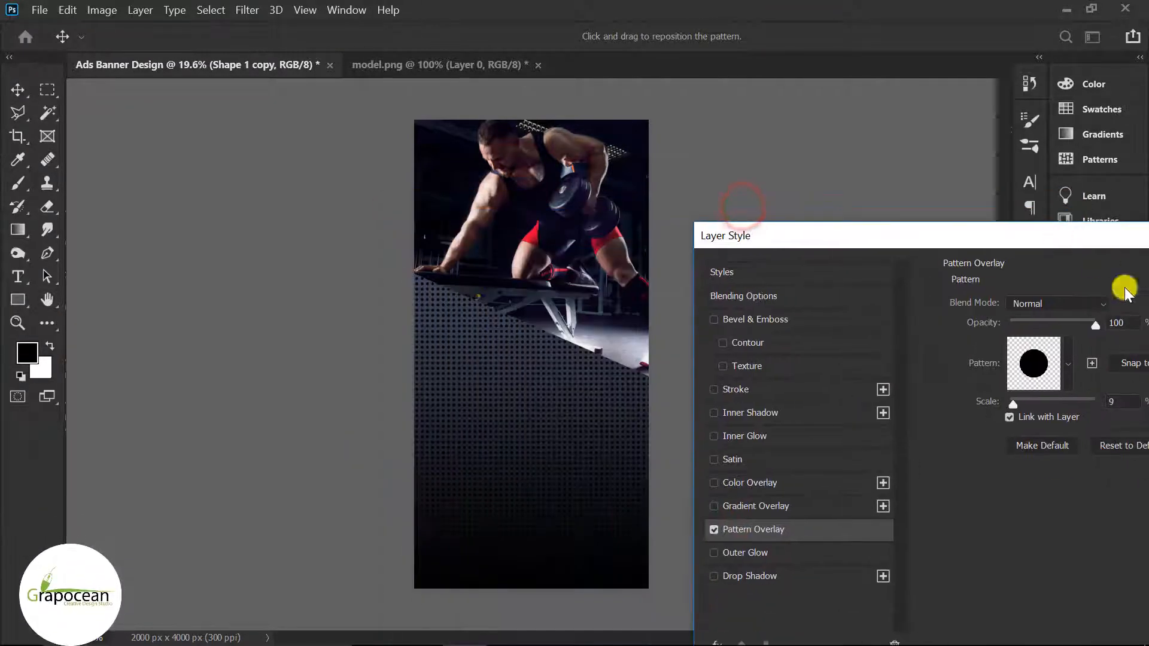
left_click_drag(1017, 402, 1010, 406)
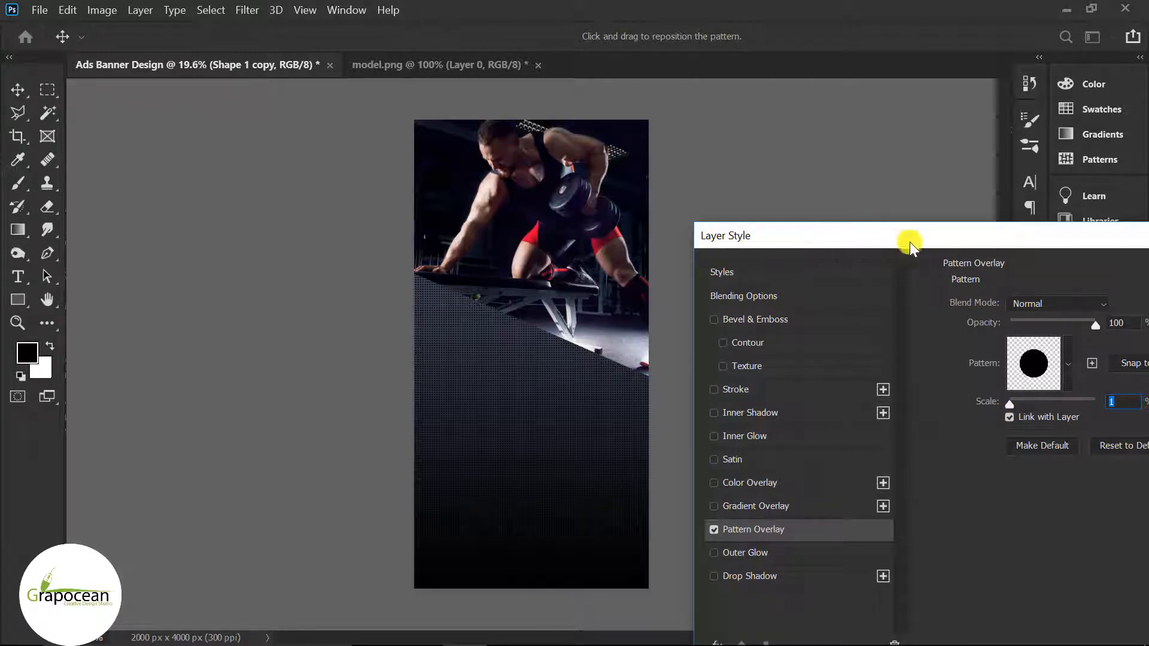
left_click_drag(909, 242, 887, 270)
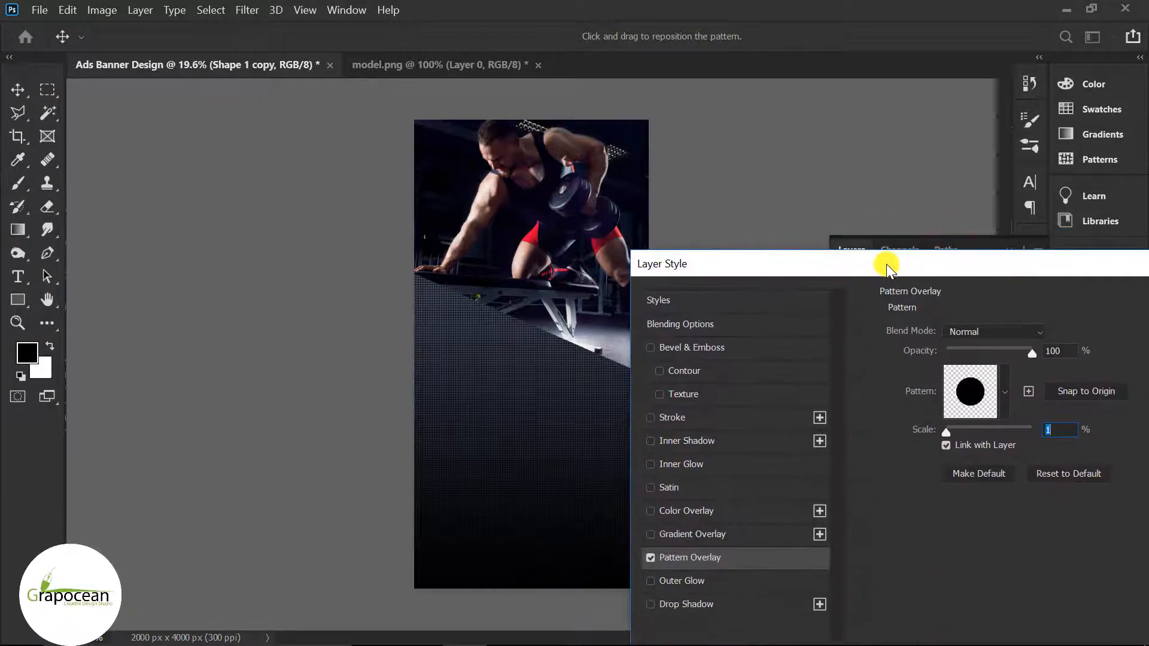
left_click_drag(943, 431, 949, 432)
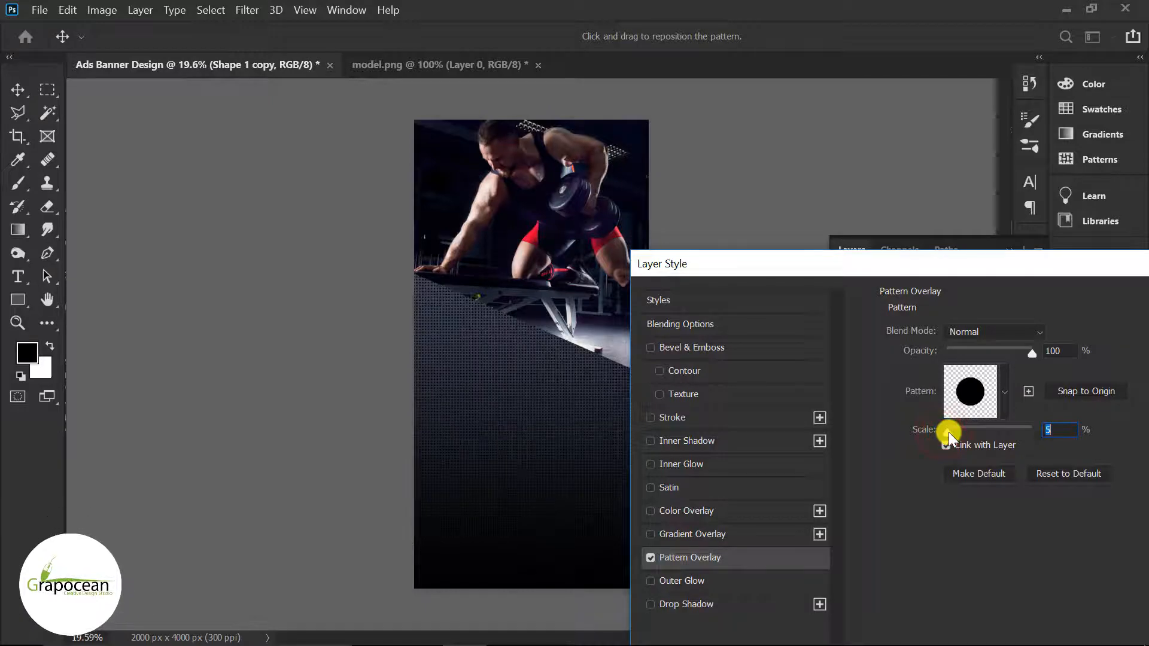
left_click_drag(956, 263, 681, 313)
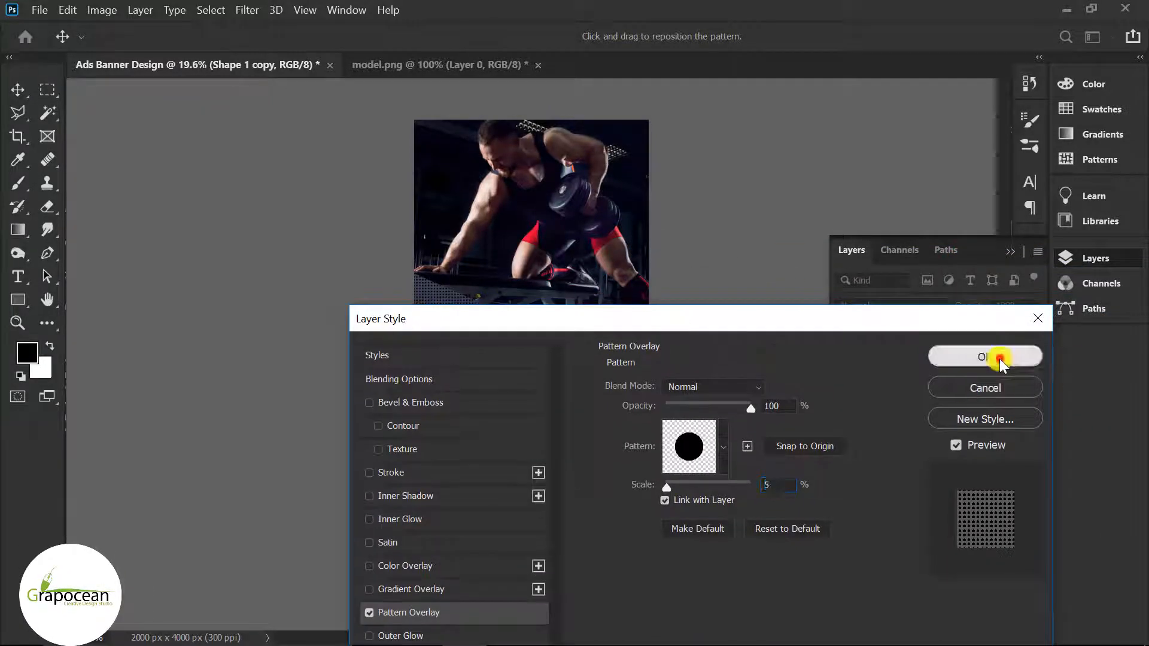
left_click(994, 357)
left_click(524, 342, "ctrl")
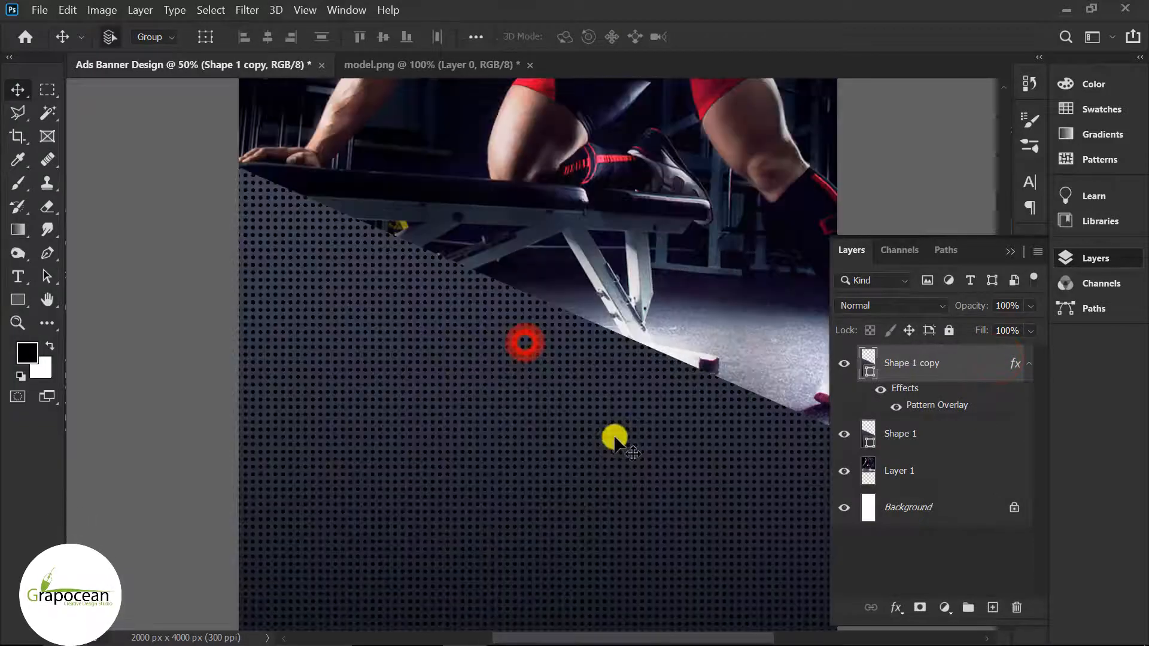
scroll(622, 446, "down", 4)
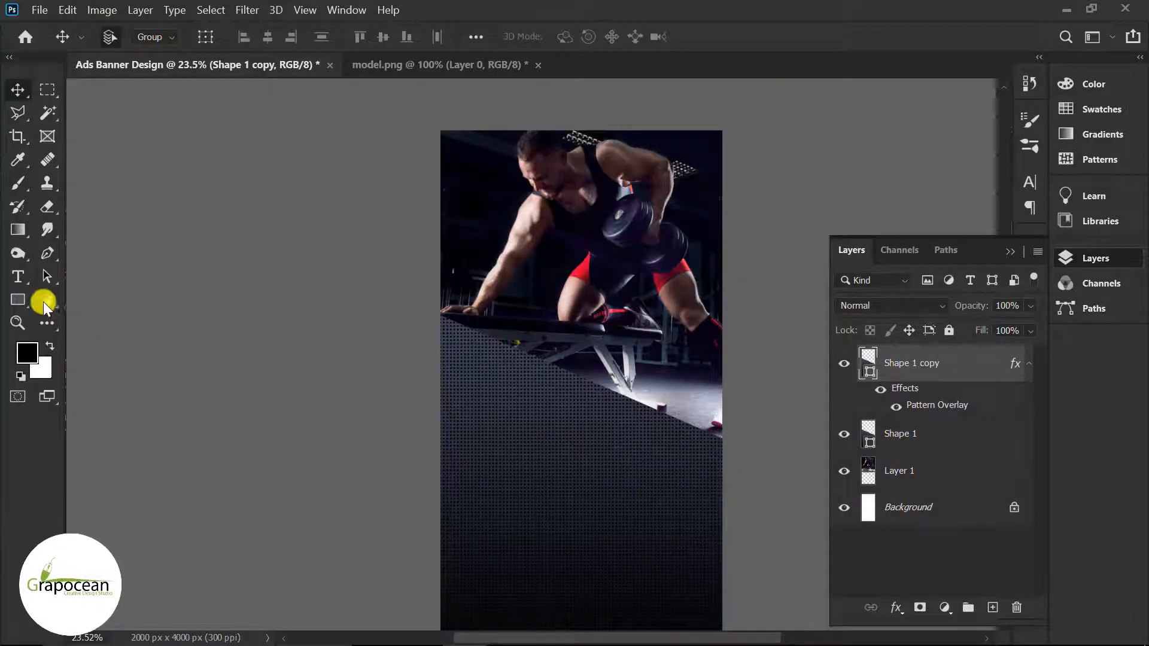
Step: Draw a thin 2604 × 65 px dark rectangle spanning the canvas width on a new layer
left_click(47, 253)
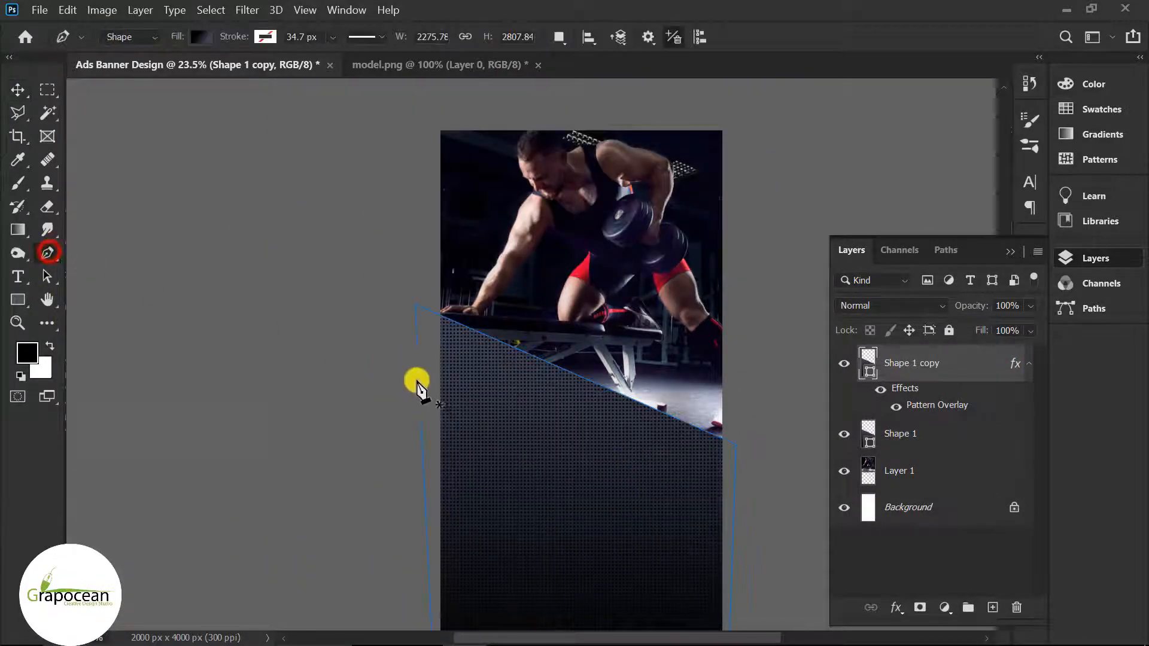
left_click(992, 608)
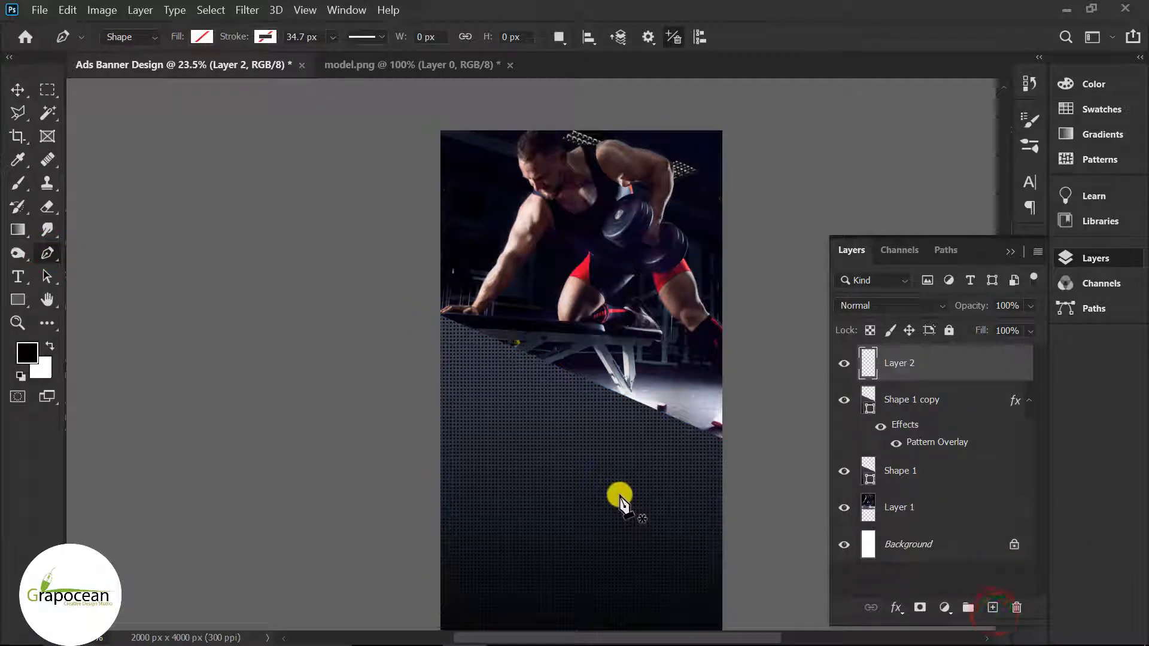
right_click(18, 299)
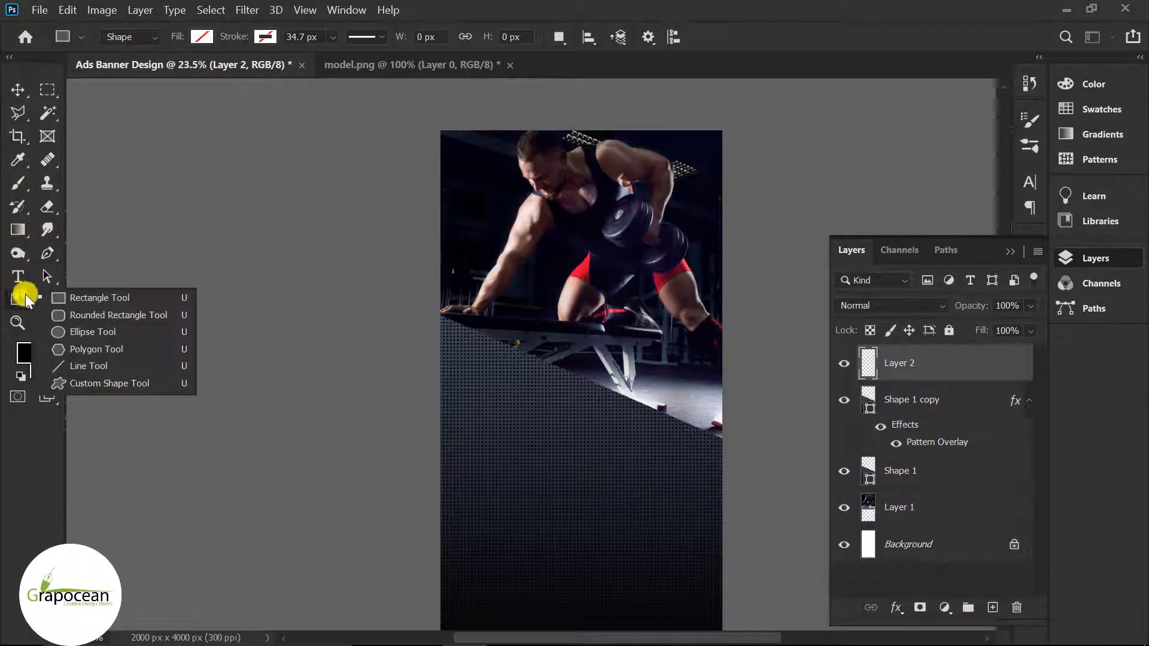
left_click(66, 297)
left_click_drag(408, 416, 775, 425)
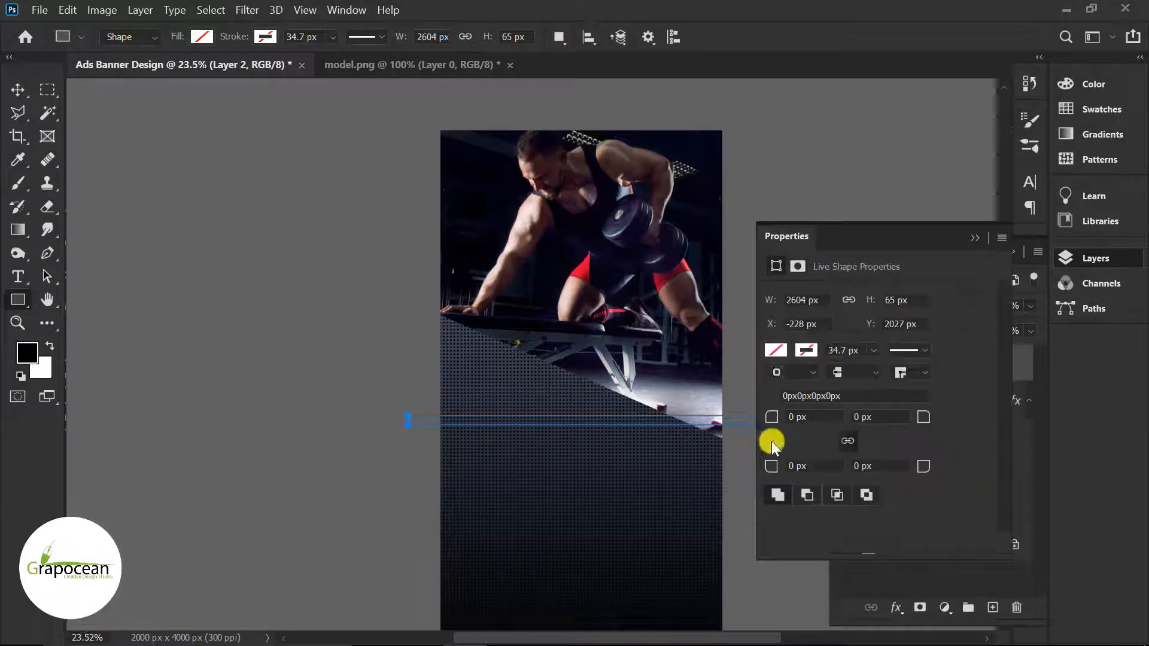
left_click(972, 236)
left_click(202, 36)
left_click(107, 132)
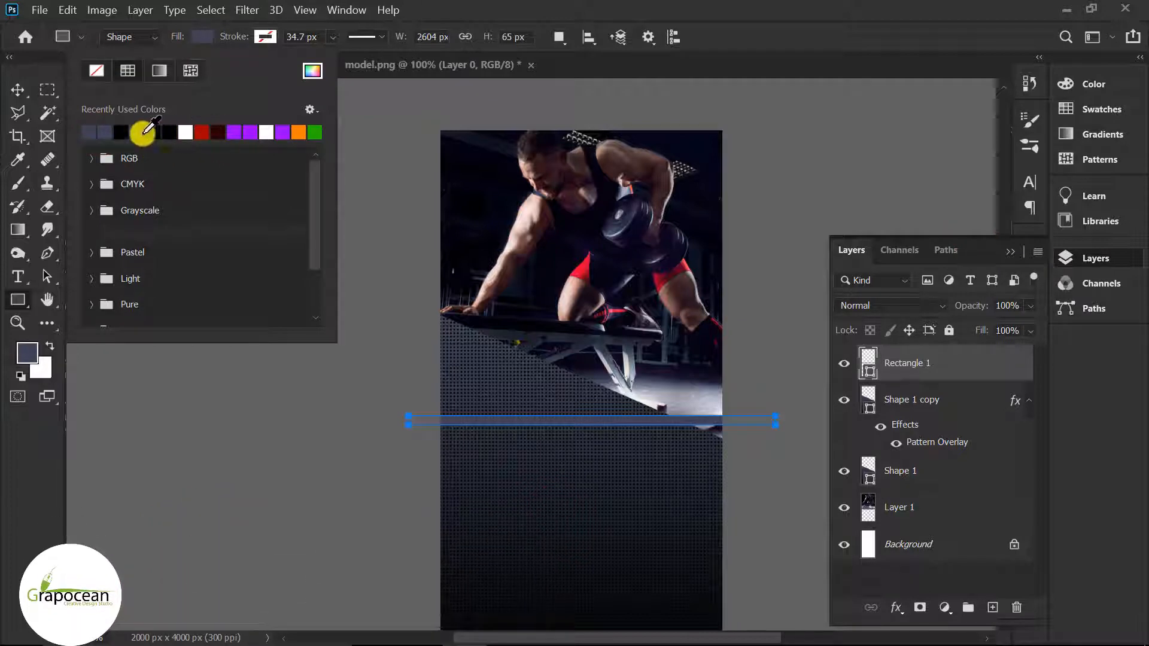
left_click(14, 91)
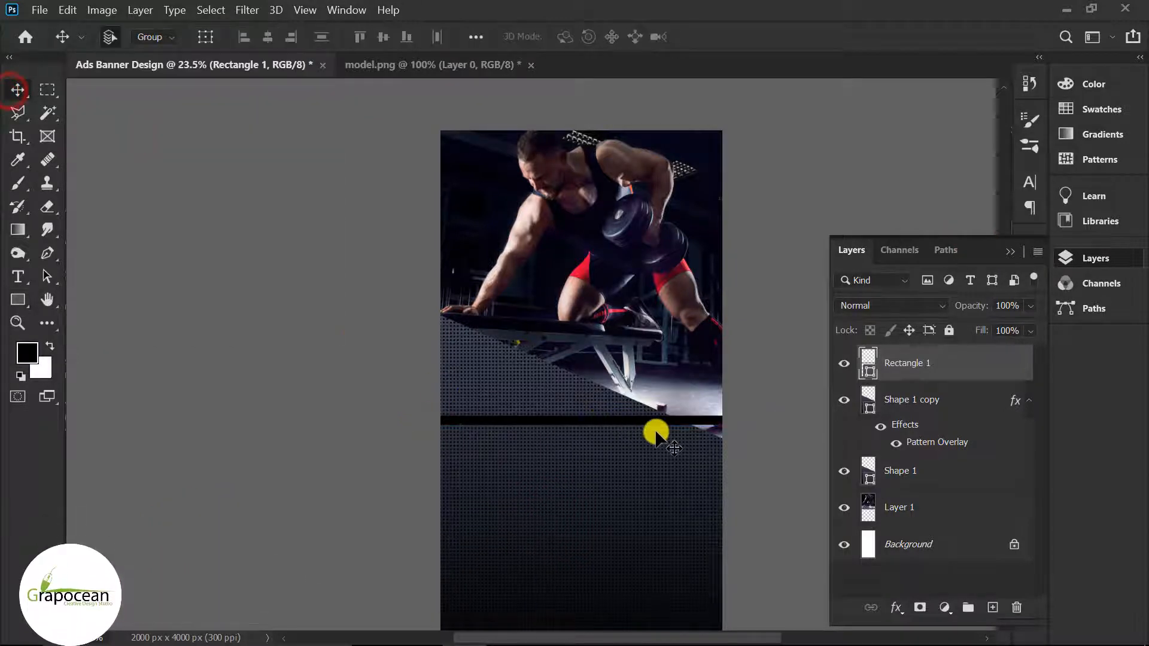
Step: Move the bar up and make it taller
scroll(640, 425, "up", 2)
scroll(638, 426, "up", 1)
left_click_drag(613, 418, 570, 369)
key("ctrl+t")
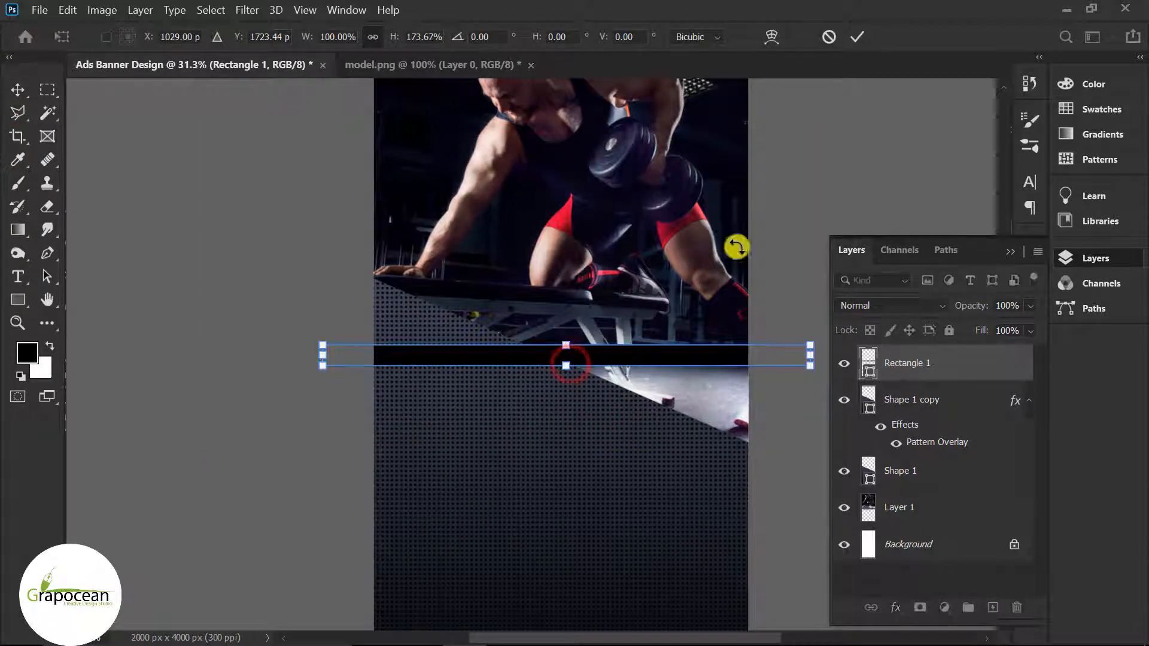
left_click(854, 37)
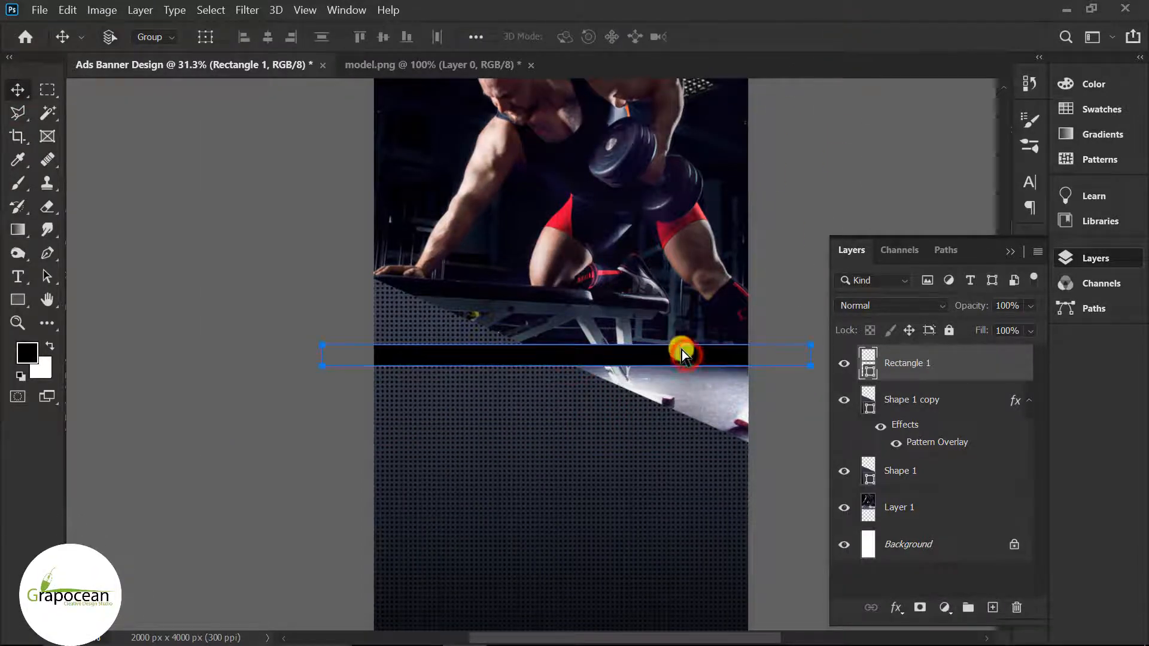
Step: Rotate the bar about 24° to lie along the panel's slanted top edge
key("ctrl+t")
scroll(697, 415, "down", 1)
left_click_drag(812, 379, 819, 488)
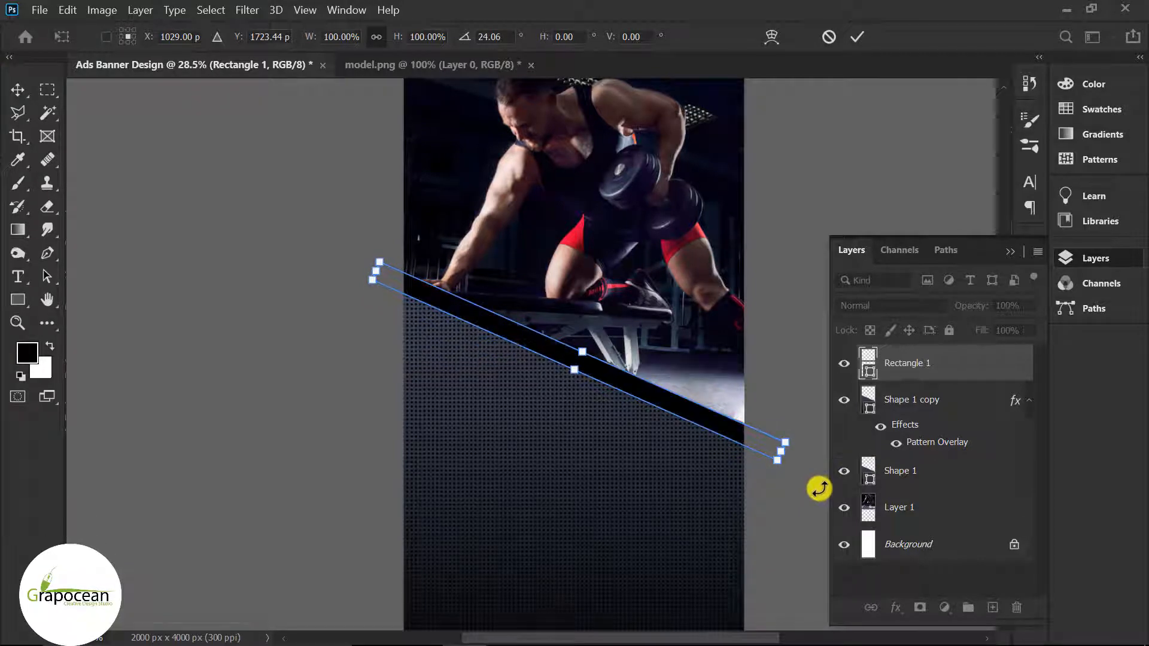
left_click(857, 36)
left_click(585, 267)
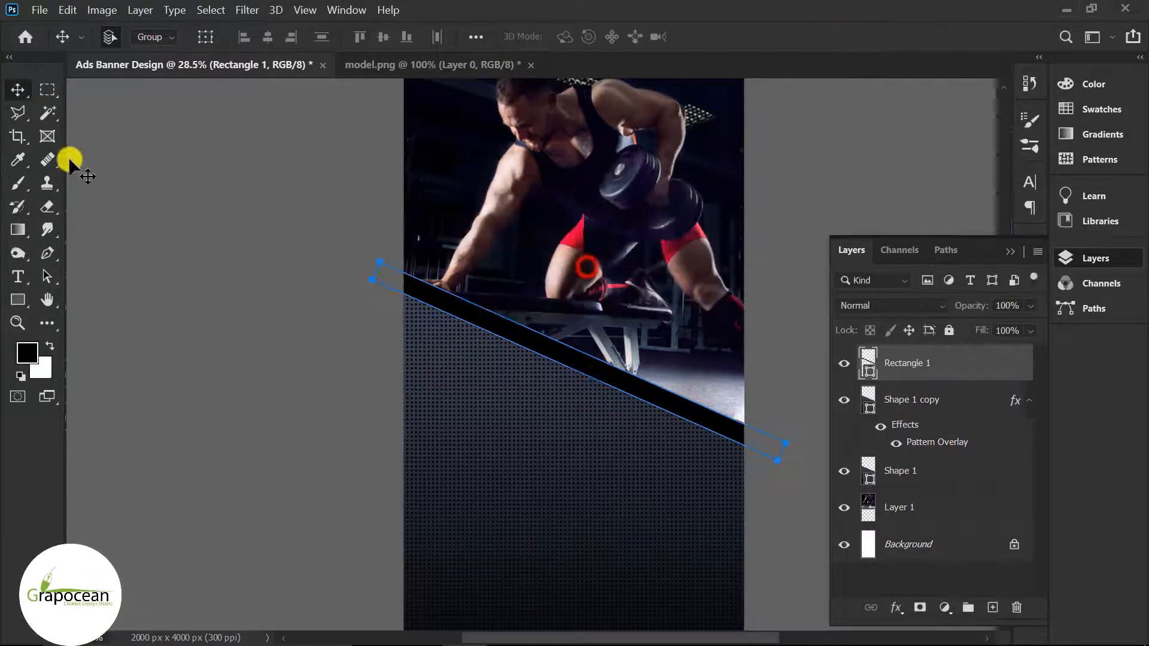
left_click(184, 321)
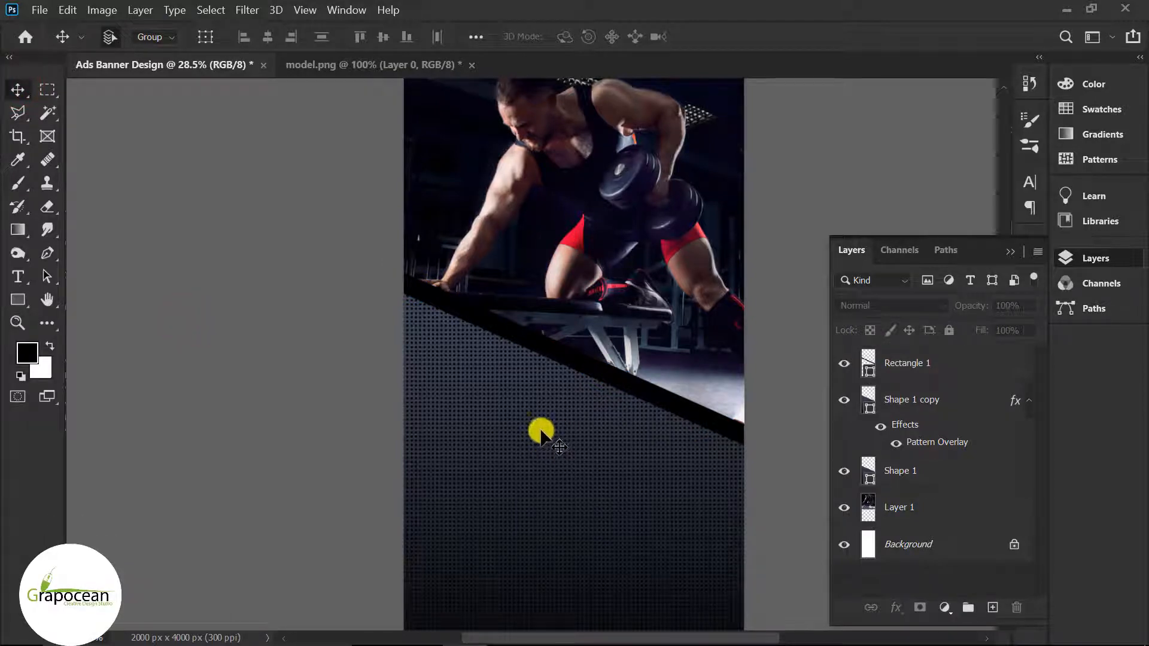
left_click(940, 375)
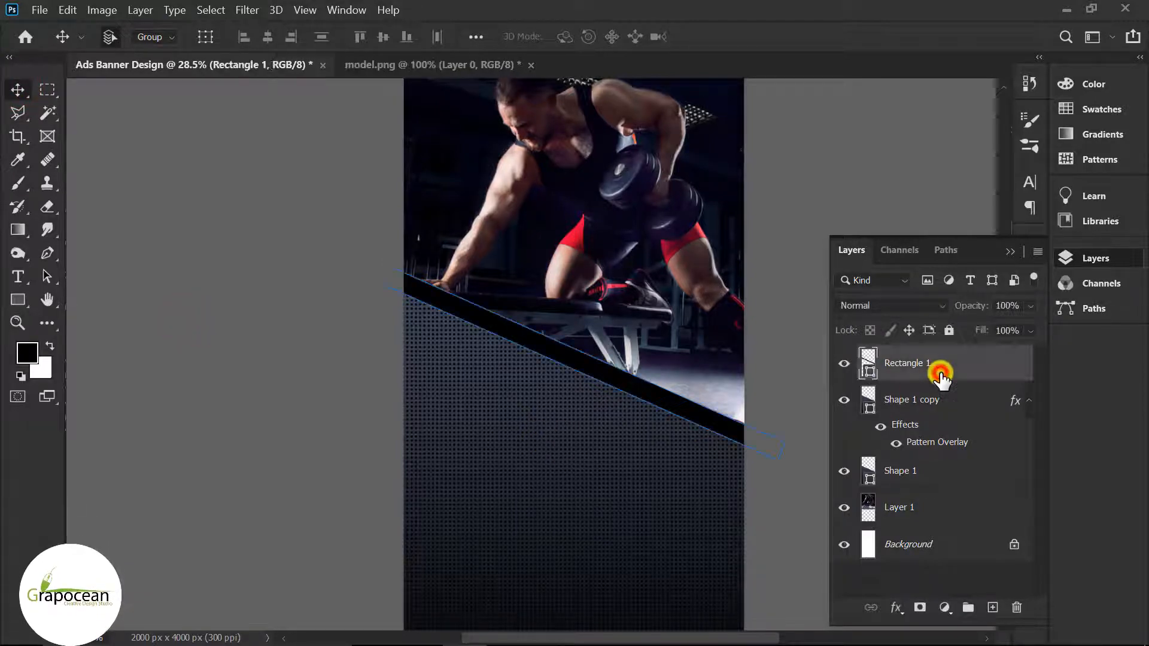
Step: Trace a closed path along the bar's edge on a new layer to outline the mask area
left_click(984, 608)
scroll(559, 441, "up", 1)
left_click(47, 252)
scroll(404, 275, "up", 2)
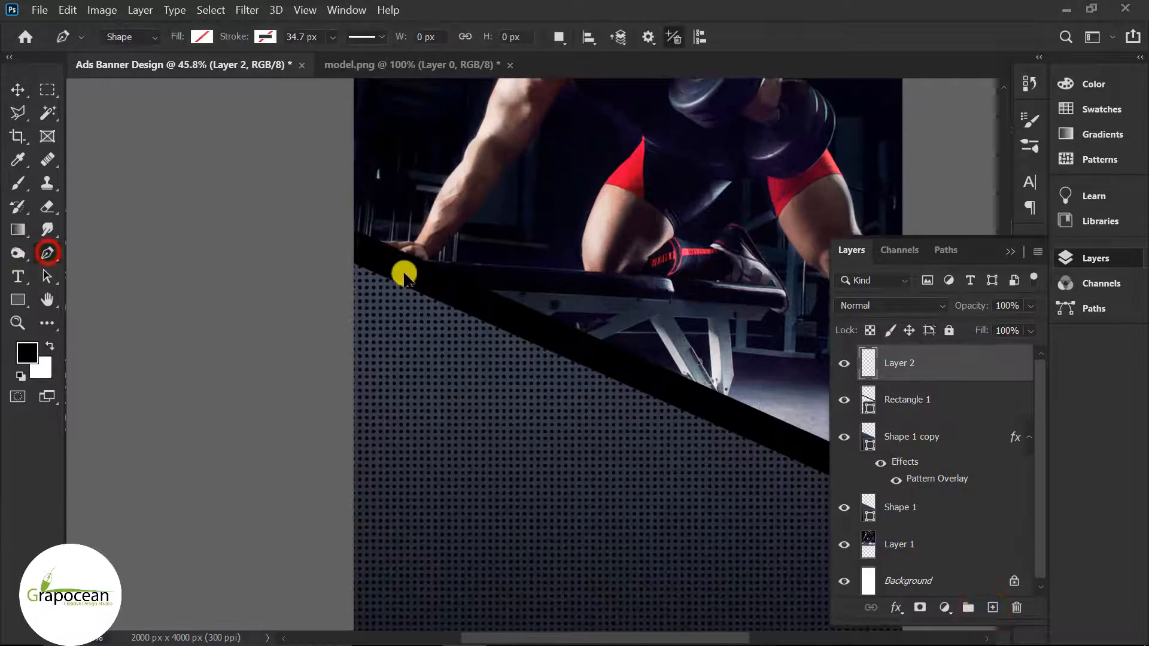
left_click(690, 400, "shift")
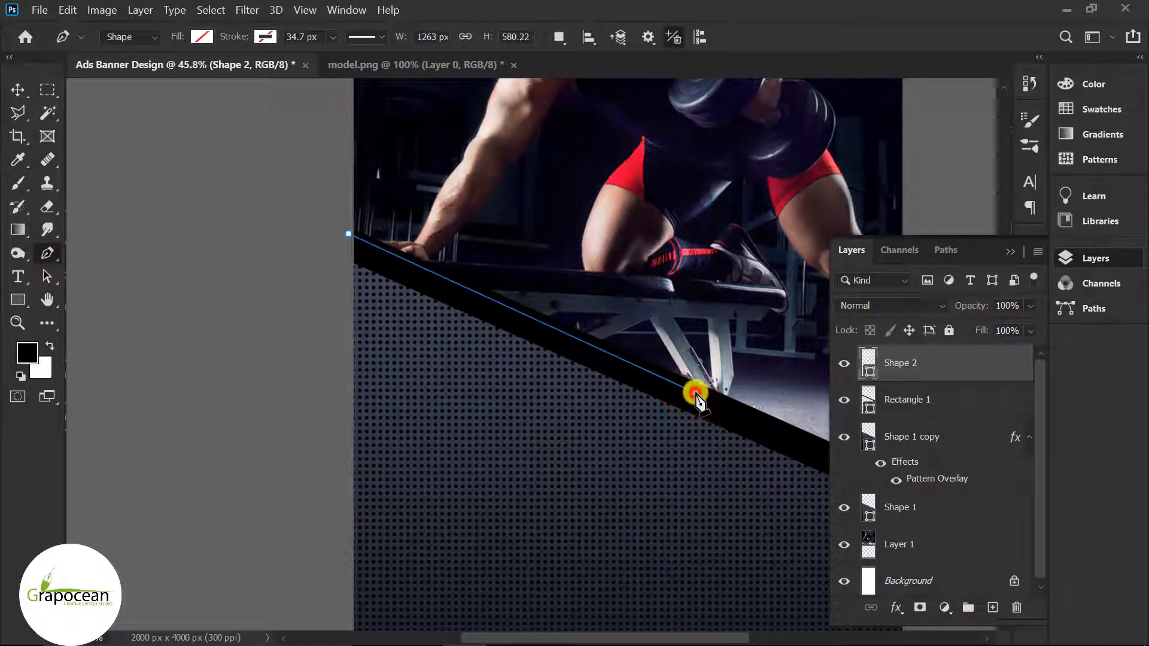
left_click_drag(696, 396, 699, 395)
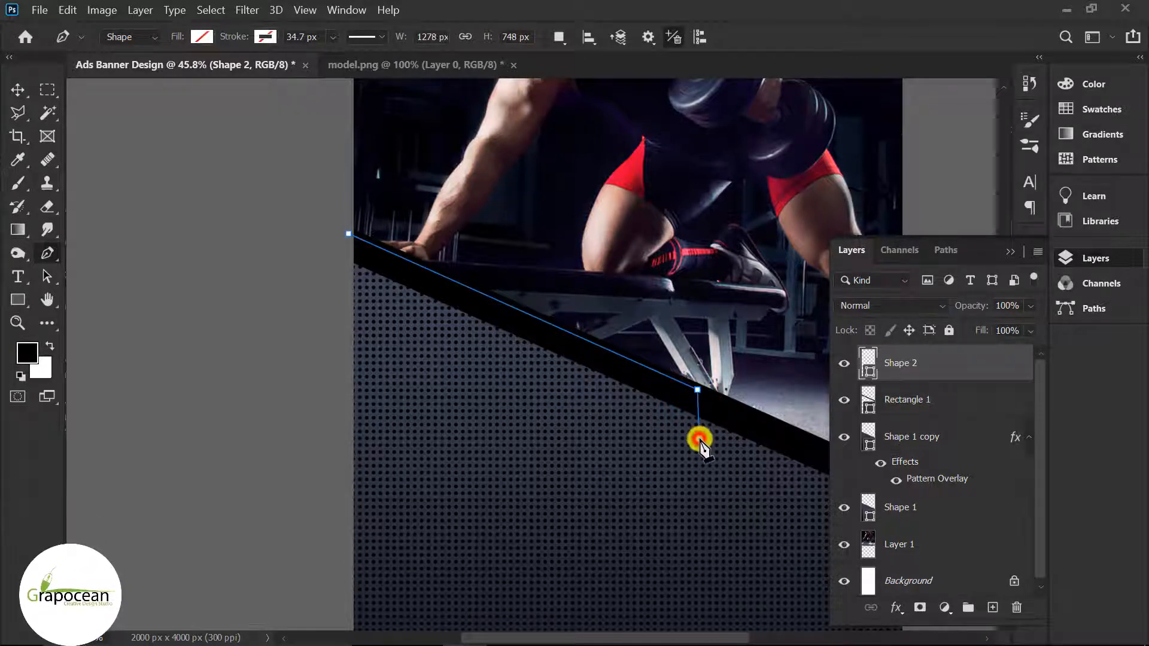
left_click(350, 235)
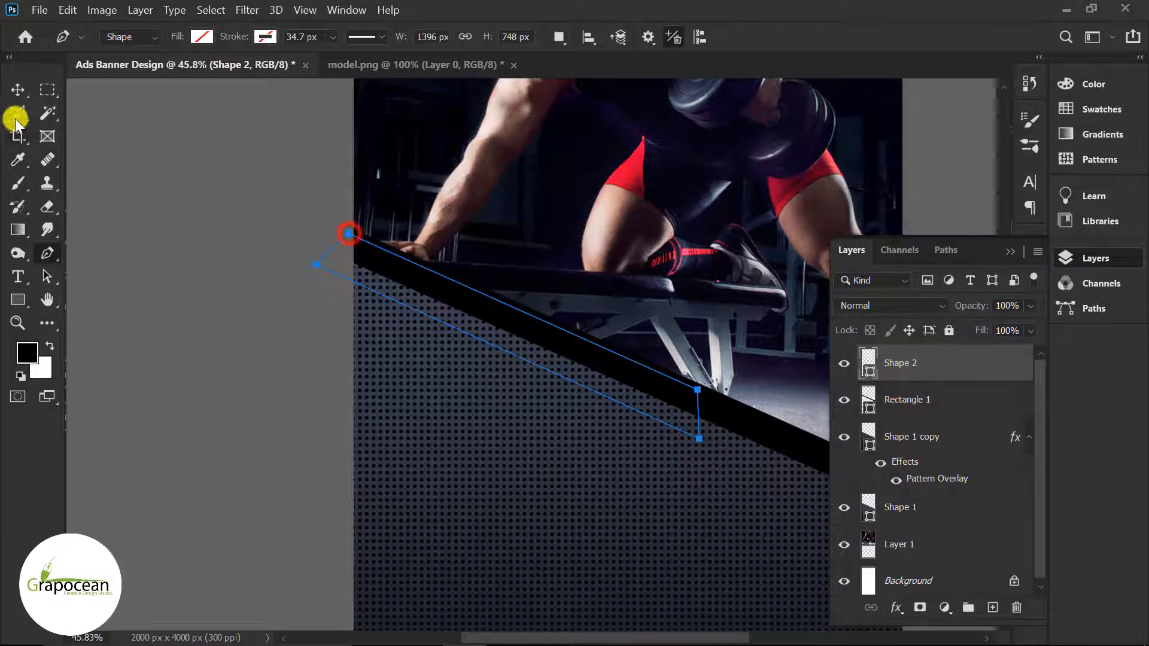
left_click(17, 89)
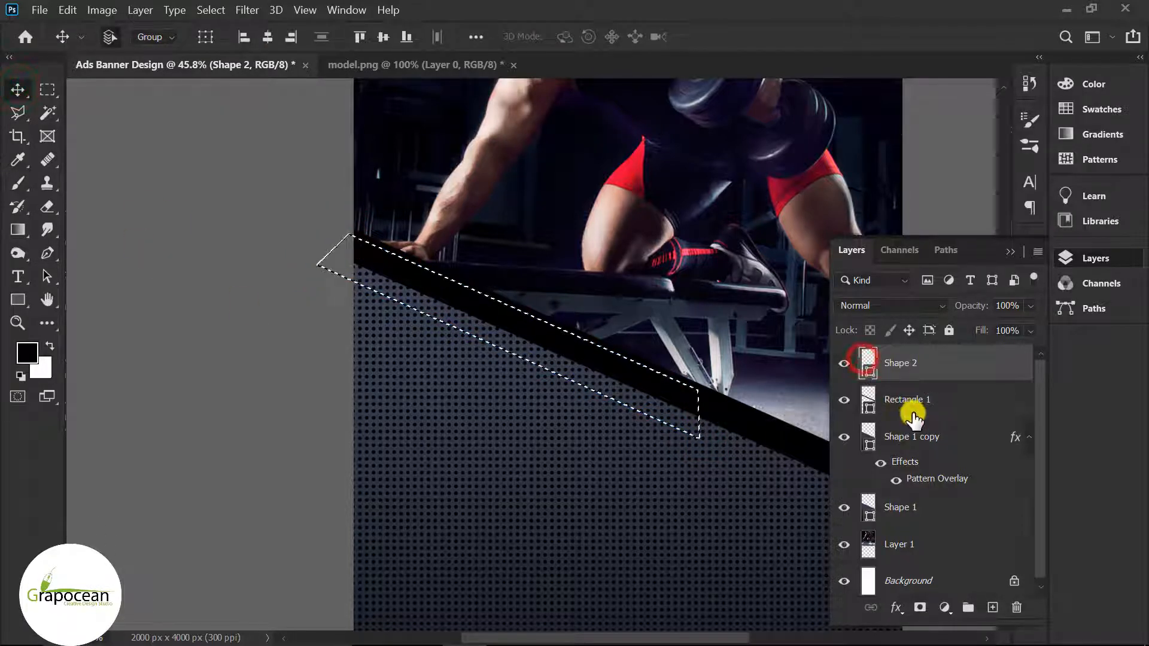
Step: Mask Rectangle 1 with the inverted selection, hiding the stripe's left portion
left_click(910, 400)
left_click(918, 608)
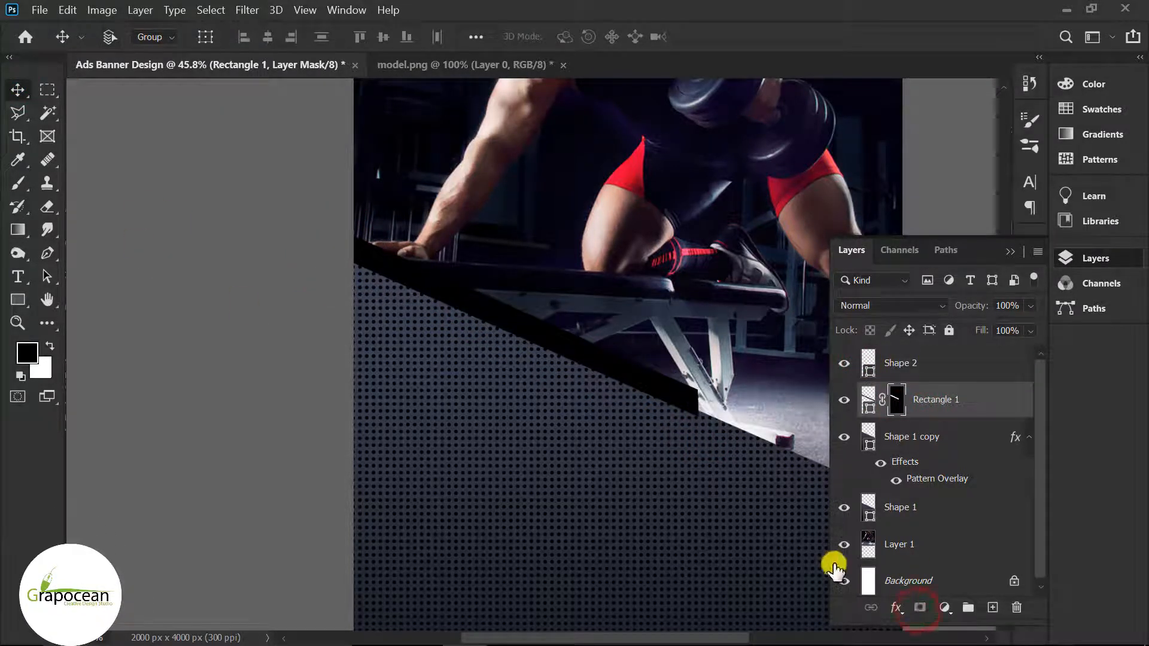
key("ctrl+z")
key("ctrl+shift+i")
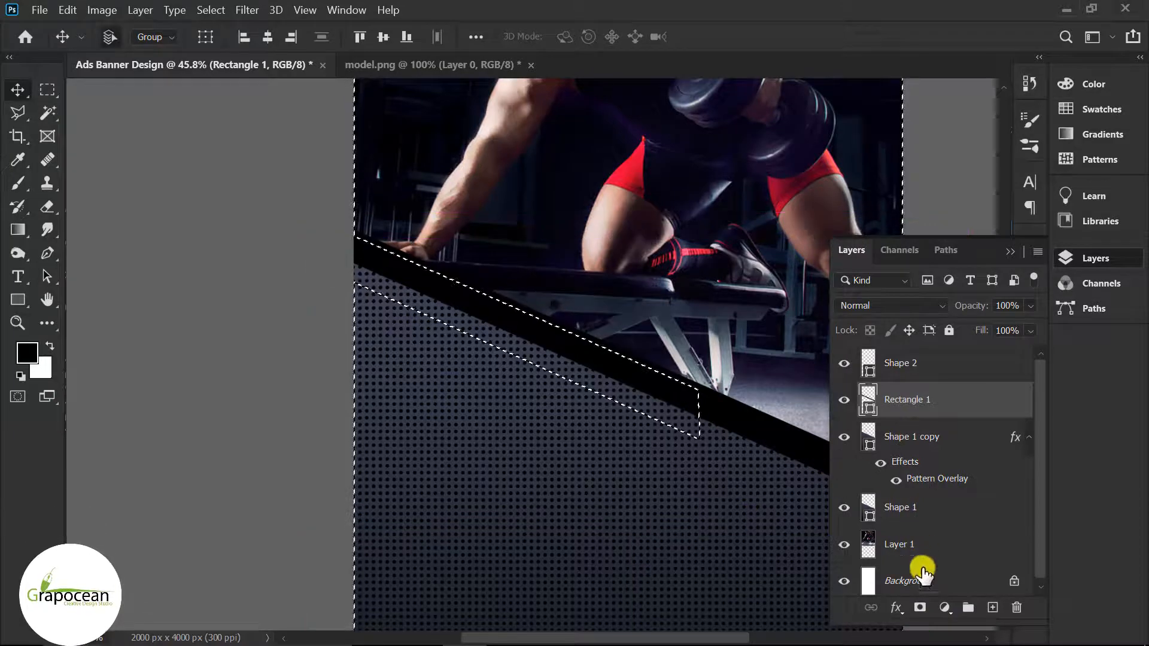
left_click(917, 608)
Step: Move the black bar slightly lower
scroll(371, 281, "down", 3)
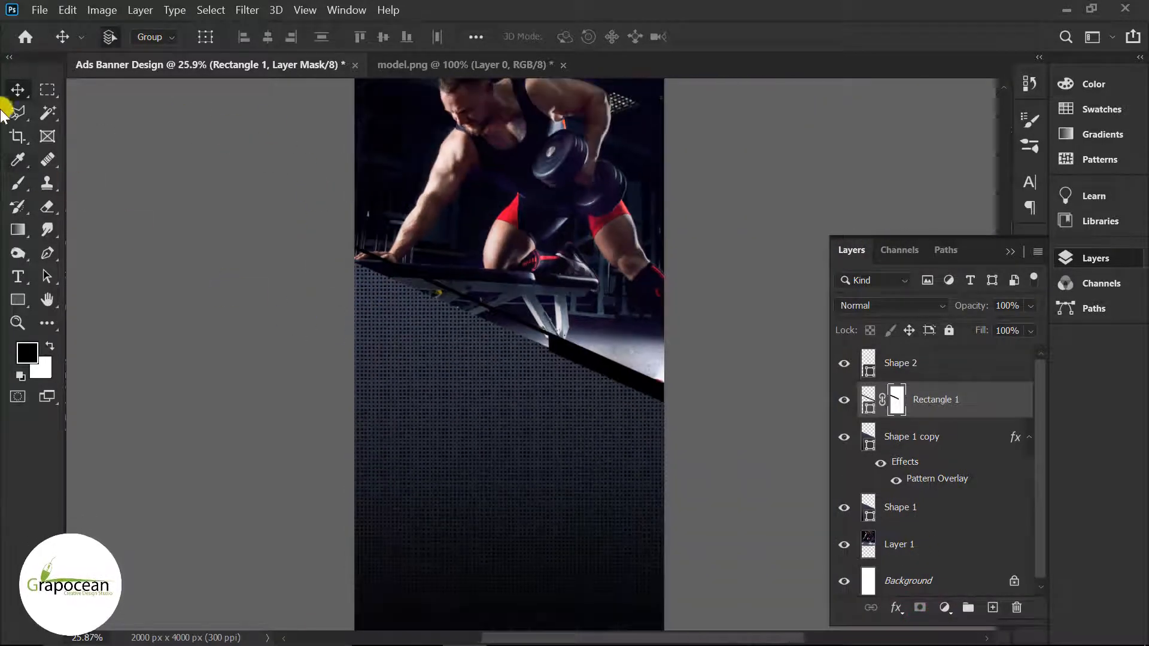
left_click(187, 346)
scroll(602, 370, "up", 1)
left_click_drag(603, 367, 604, 383)
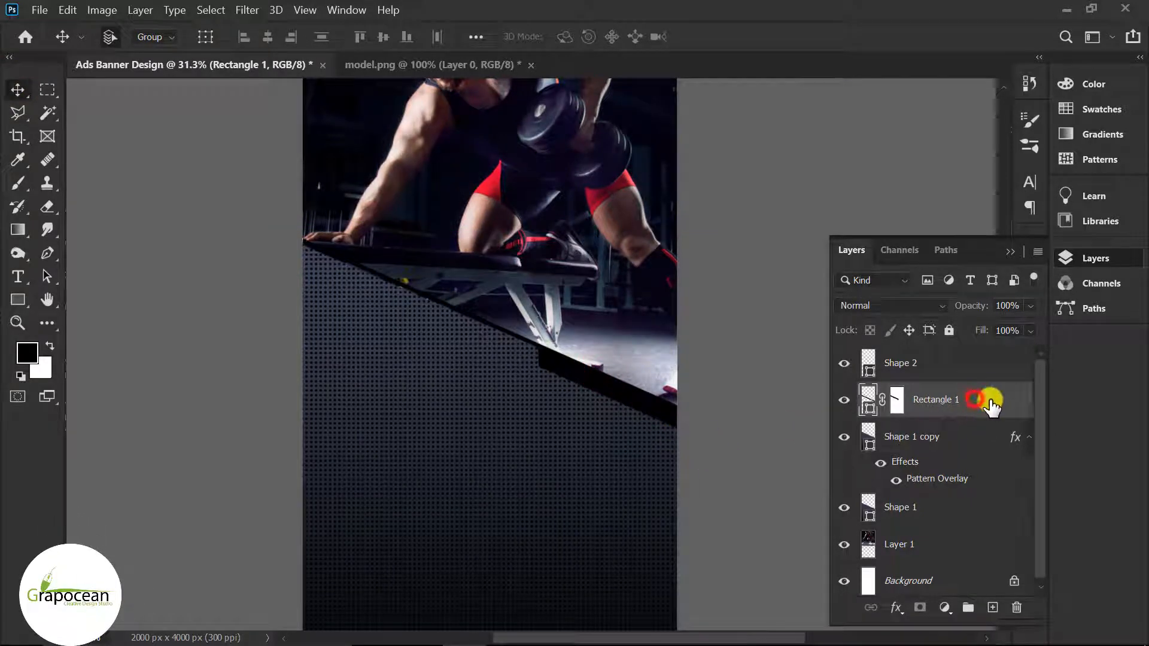
Step: Duplicate the black bar, flip it both ways, rotate it 48° and slide it along the edge
left_click_drag(990, 407, 992, 607)
left_click_drag(672, 436, 635, 395)
key("ctrl+t")
right_click(636, 393)
left_click(690, 366)
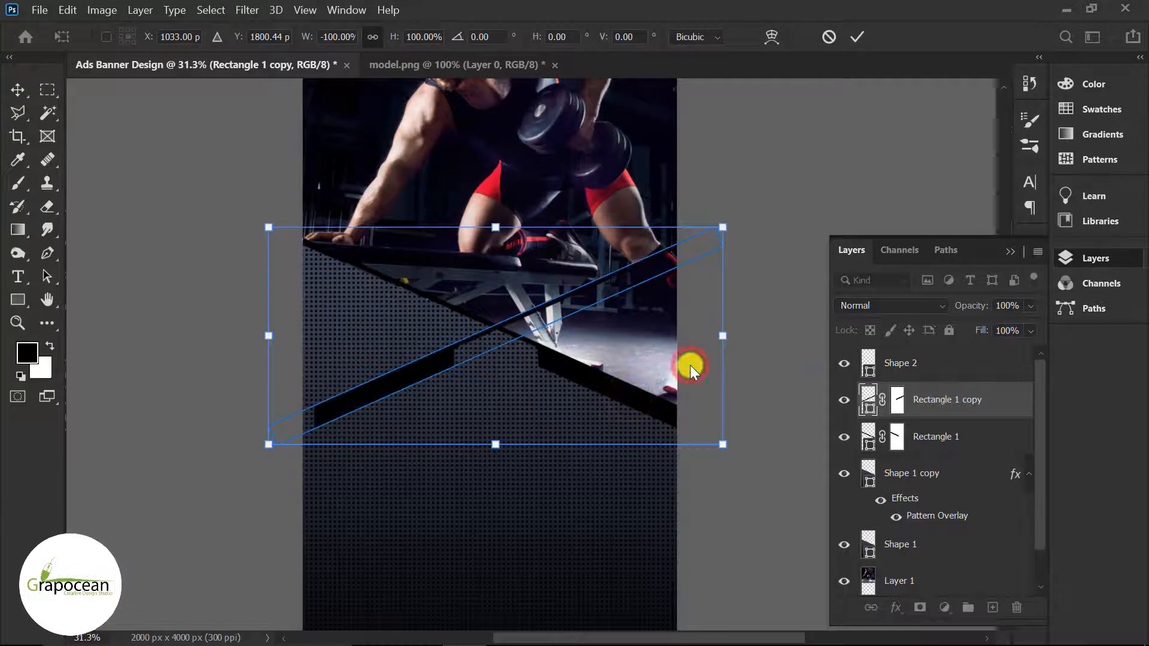
right_click(645, 405)
left_click(706, 392)
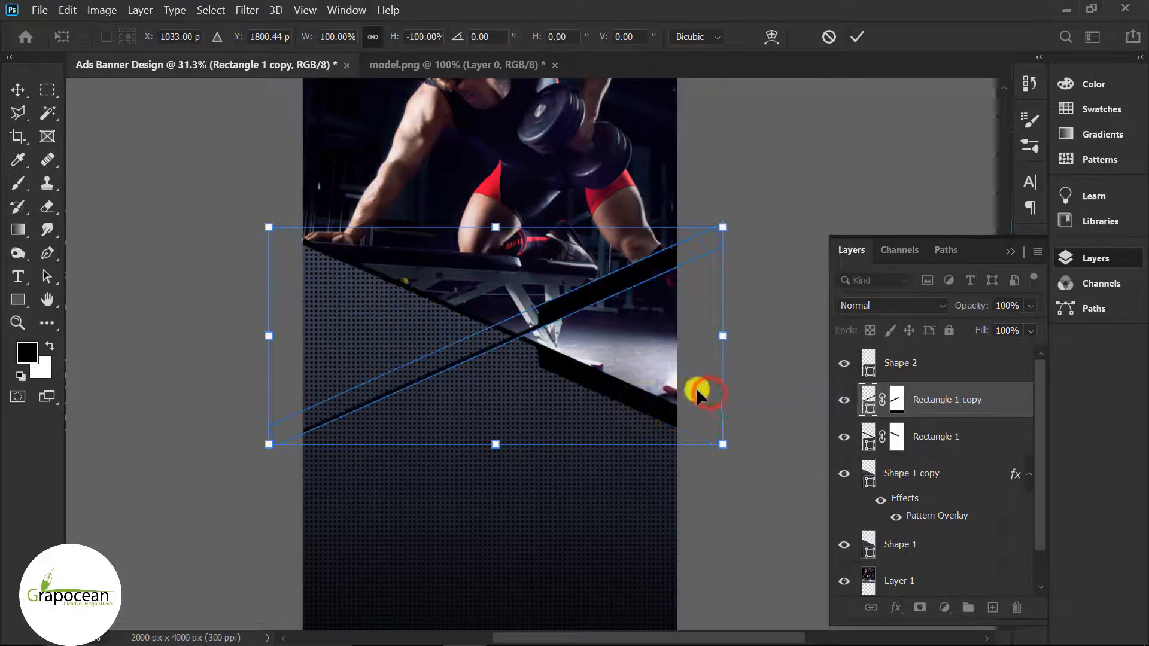
left_click_drag(768, 222, 761, 459)
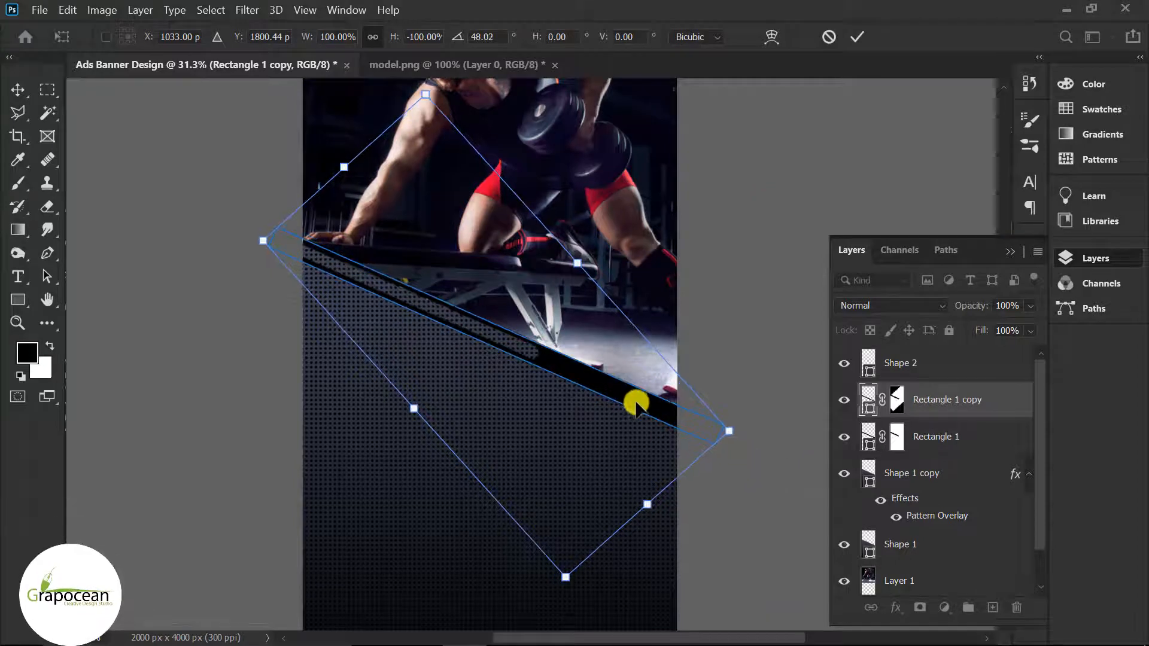
left_click_drag(636, 404, 616, 371)
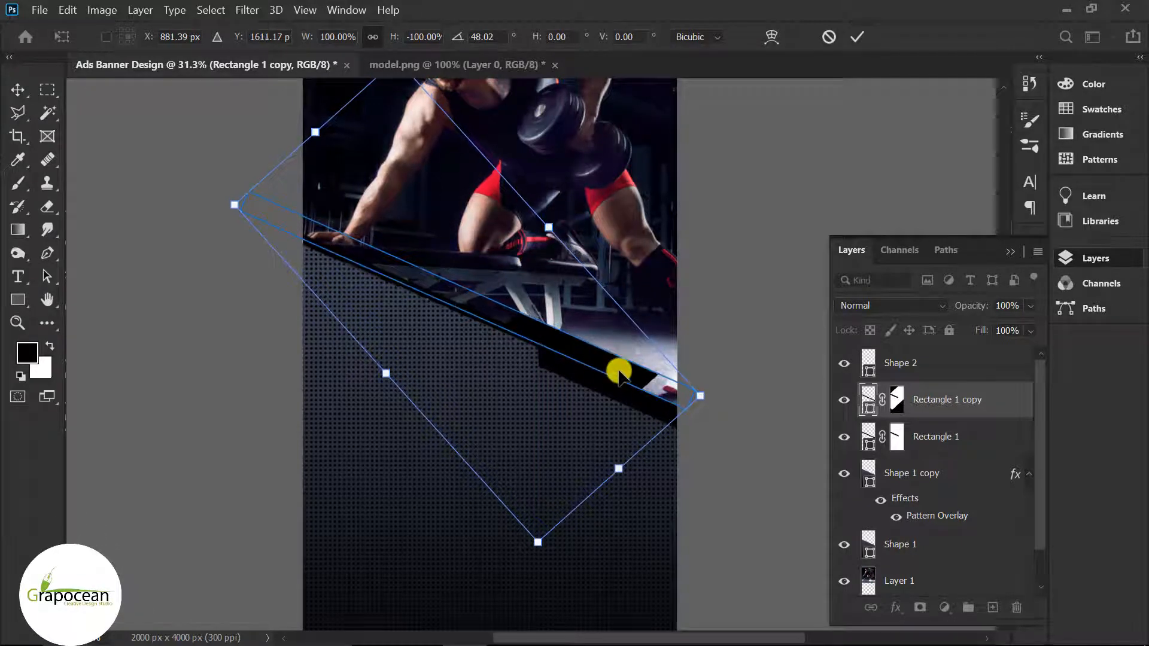
left_click(858, 37)
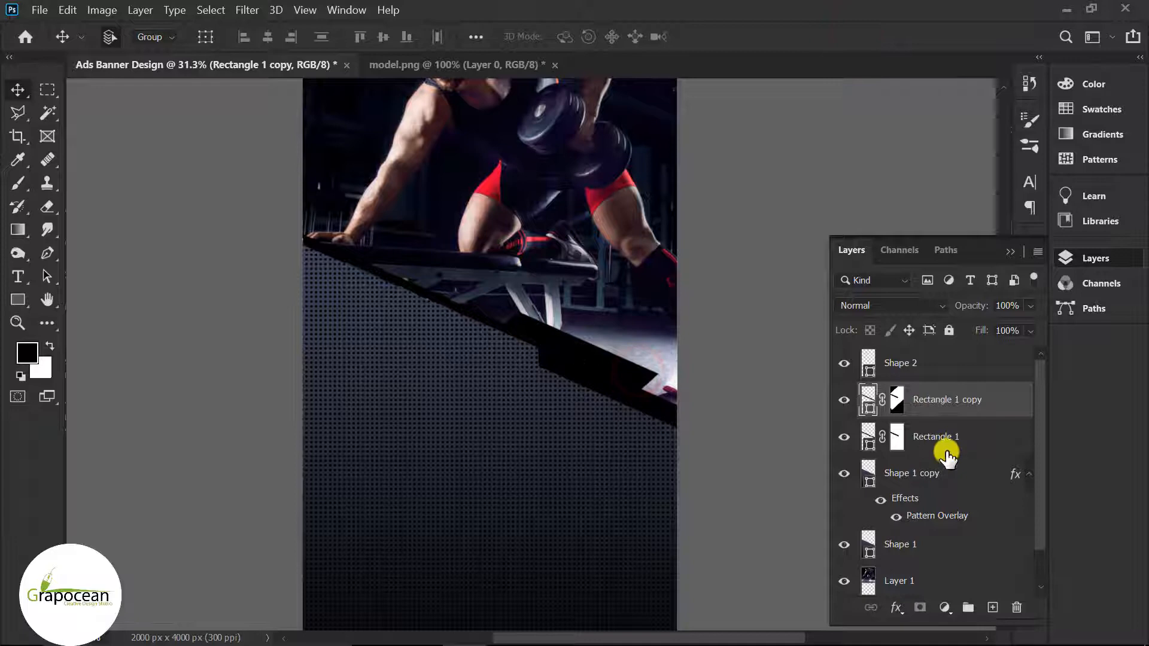
Step: Fill the Rectangle 1 copy stripe with red ff0032 sampled from the shorts
double_click(867, 399)
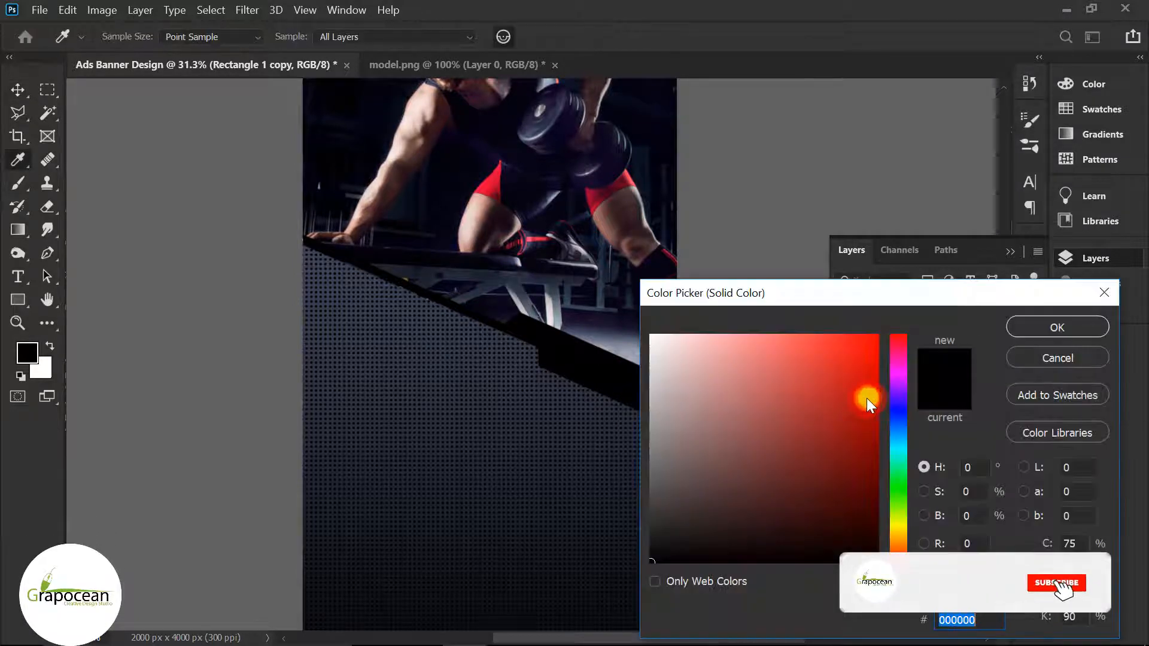
left_click(846, 456)
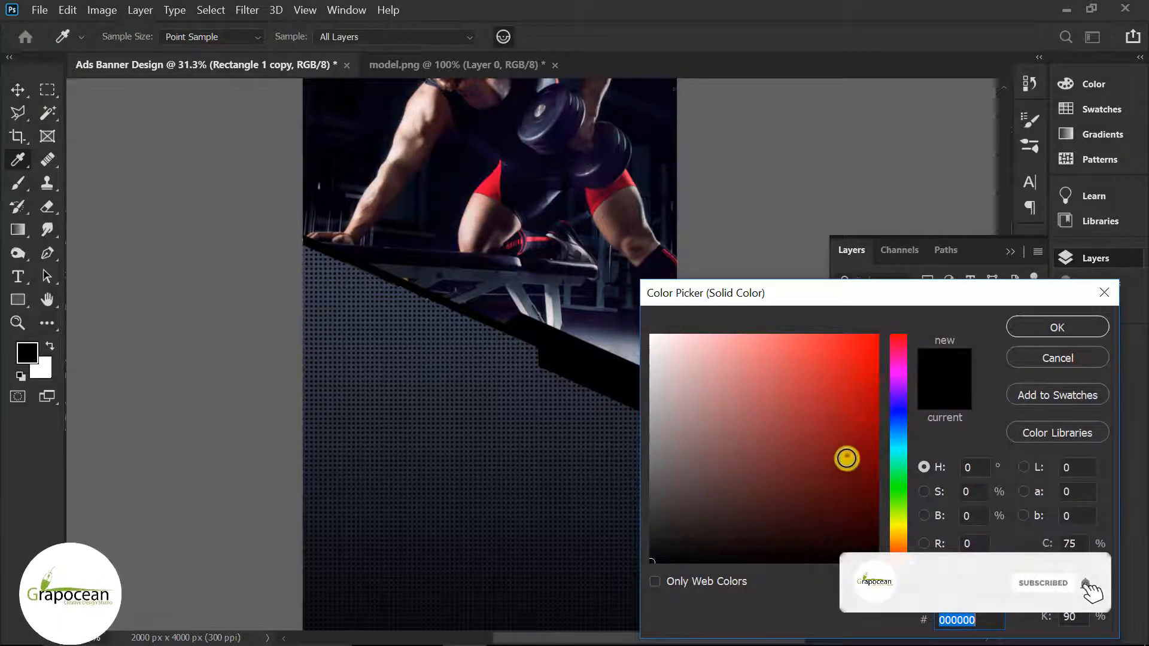
left_click(592, 200)
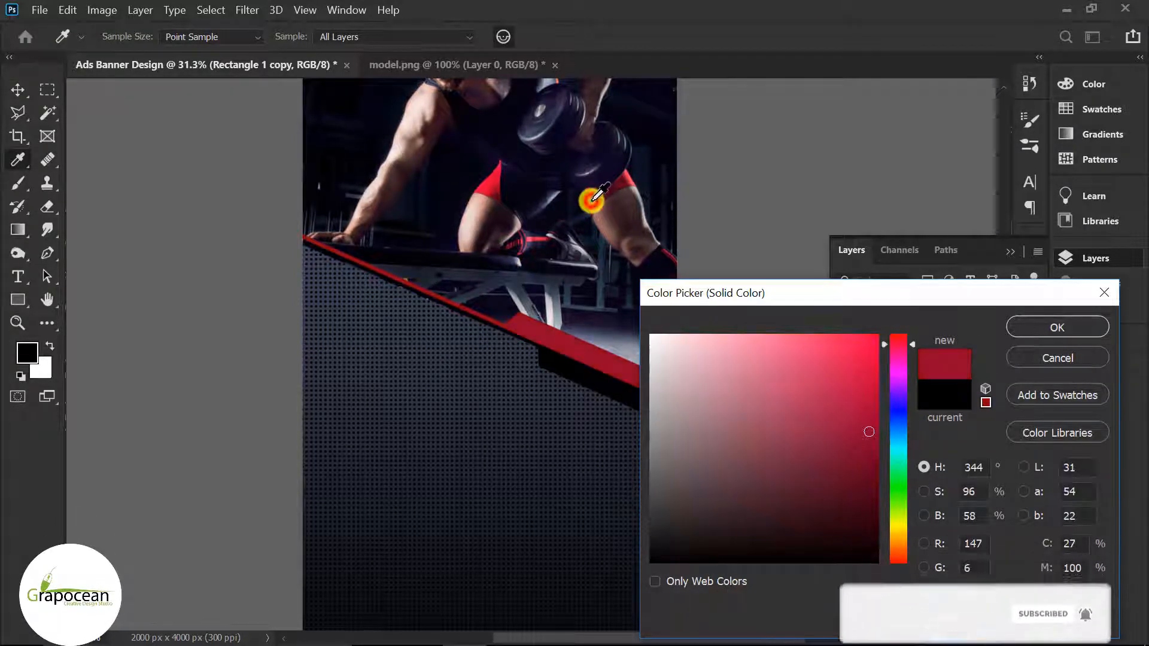
left_click(496, 174)
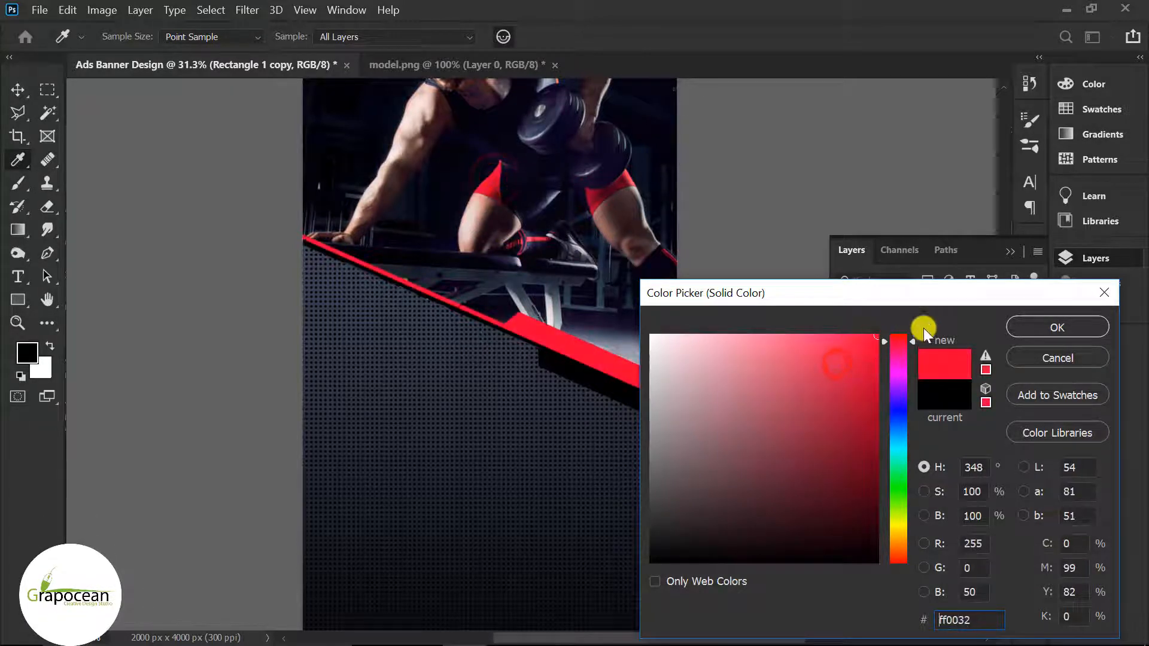
left_click(1040, 329)
left_click(904, 305)
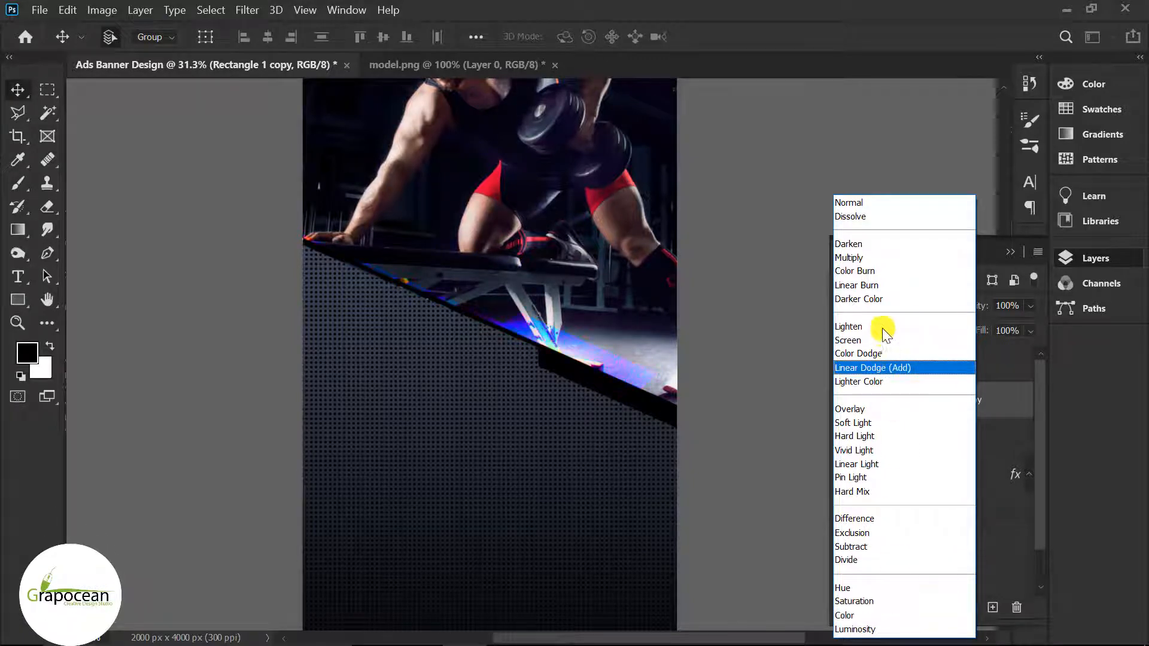
Step: Set the red stripe to Color Burn and nudge it into position
left_click(882, 267)
scroll(679, 390, "down", 5)
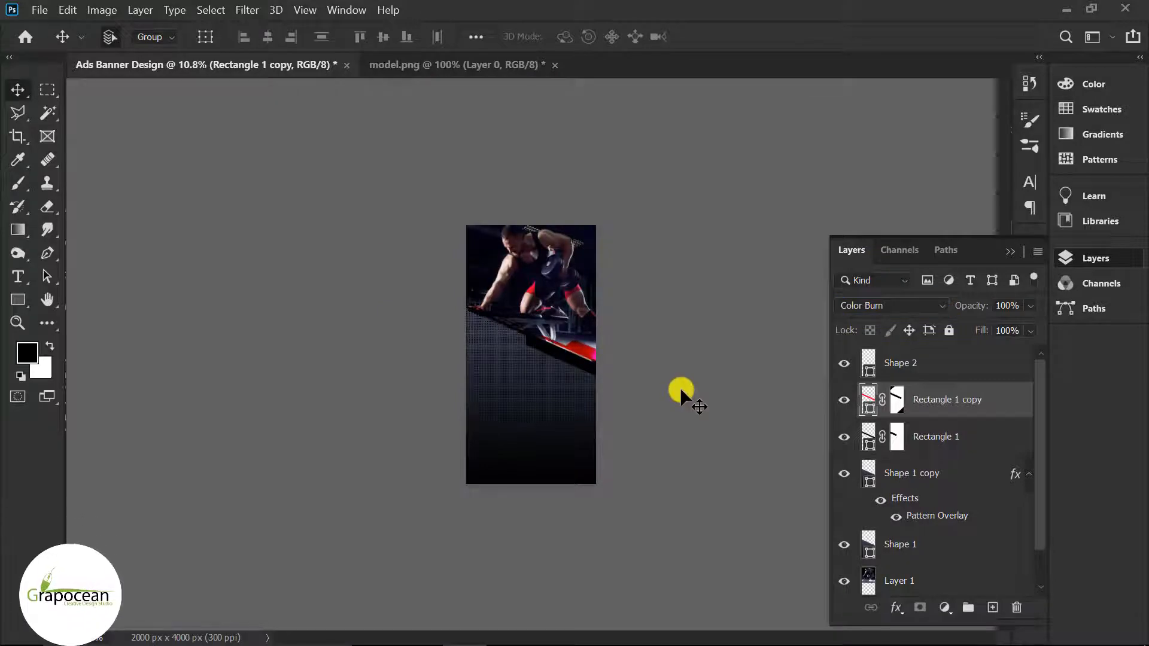
scroll(619, 413, "down", 2)
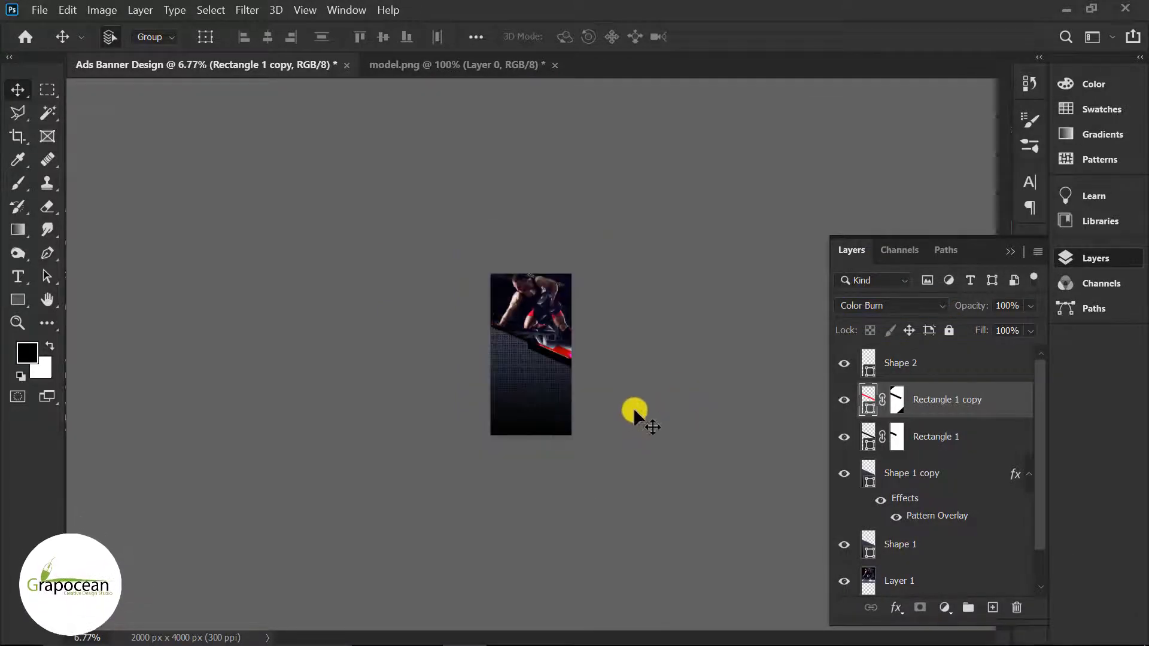
scroll(633, 407, "up", 5)
scroll(622, 376, "up", 2)
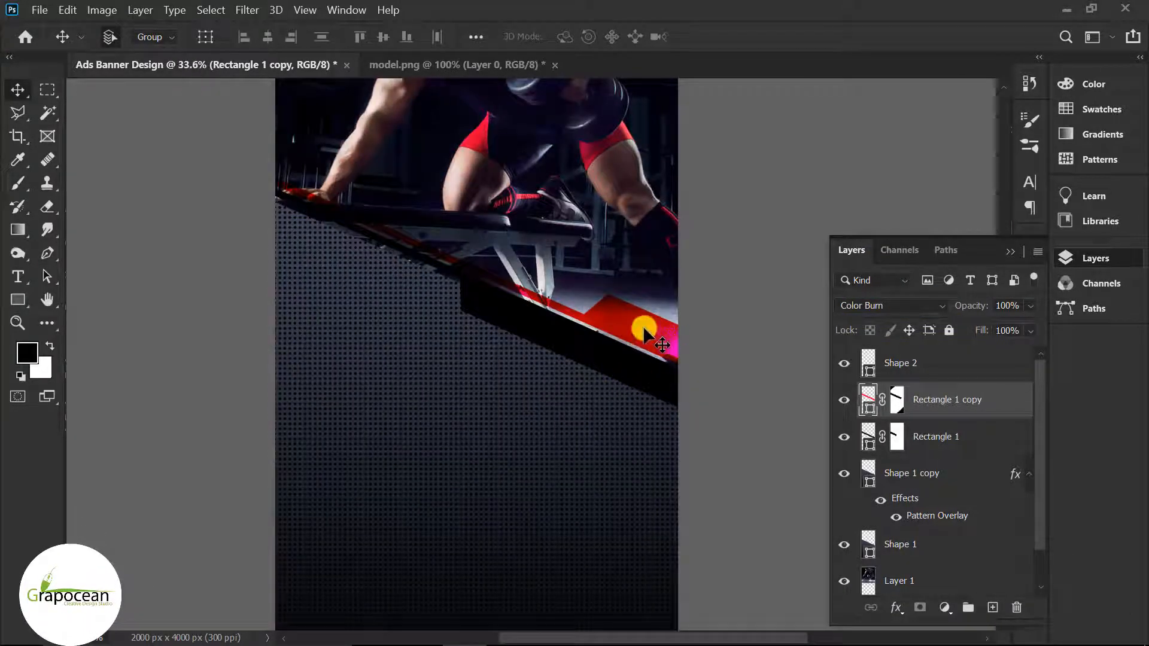
left_click_drag(644, 329, 656, 341)
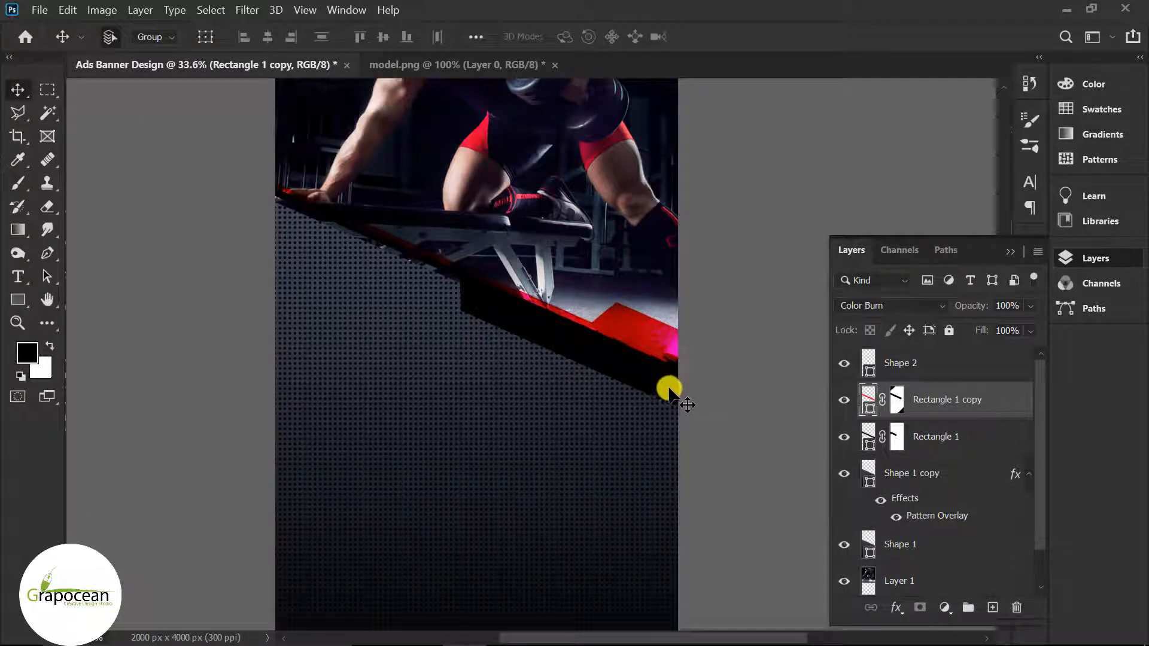
key("shift+Up")
key("shift+Up")
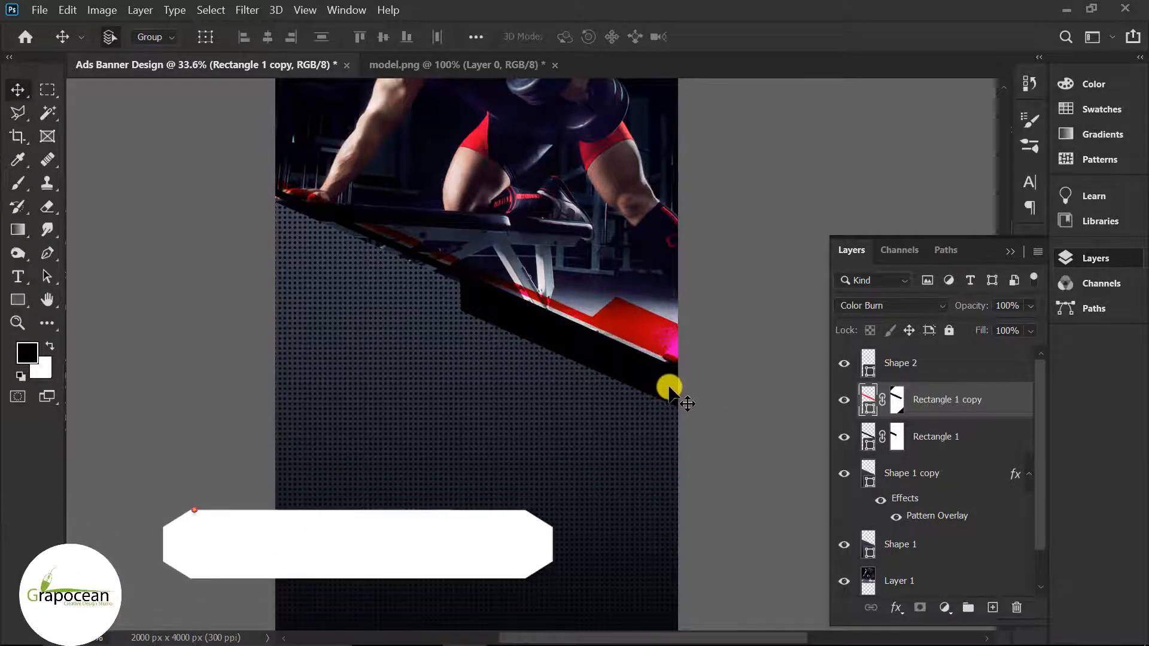
Step: Reposition the black bar and red stripe along the panel's diagonal edge
scroll(676, 410, "down", 2)
scroll(675, 413, "down", 3)
left_click(566, 355)
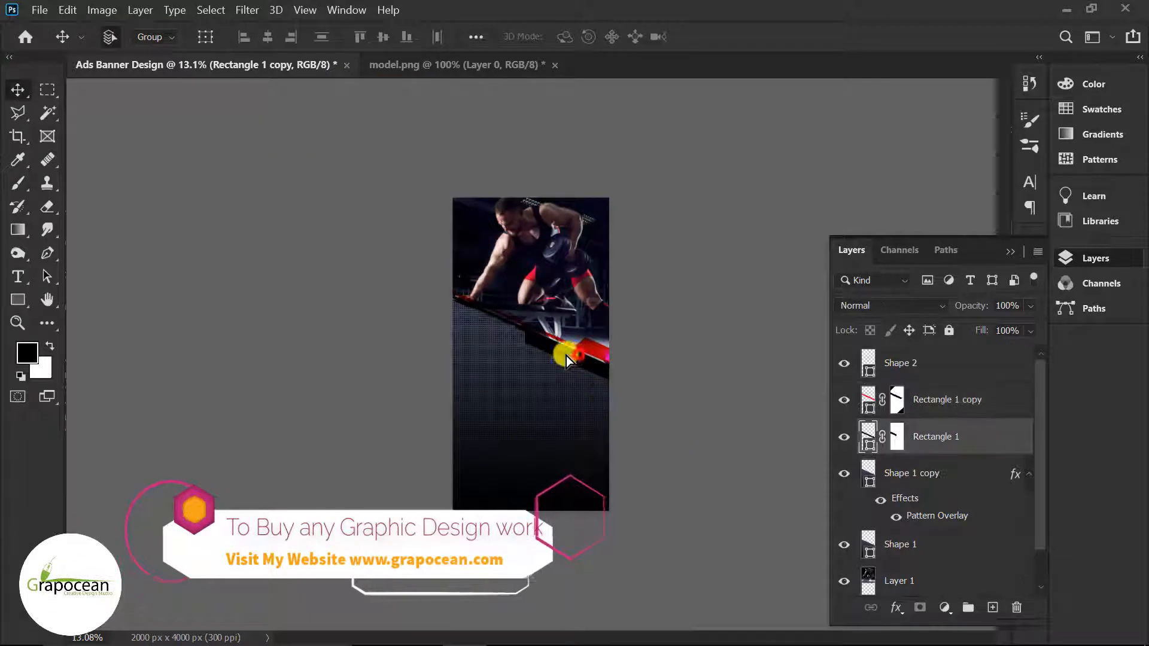
left_click_drag(558, 350, 582, 368)
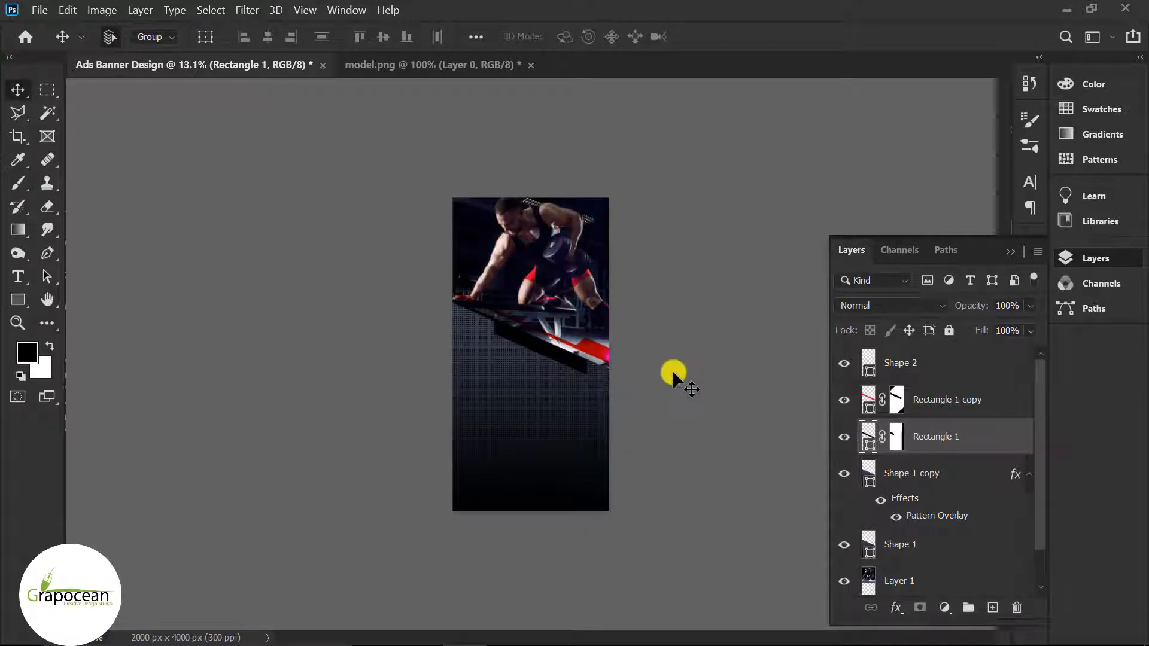
left_click_drag(592, 348, 568, 343)
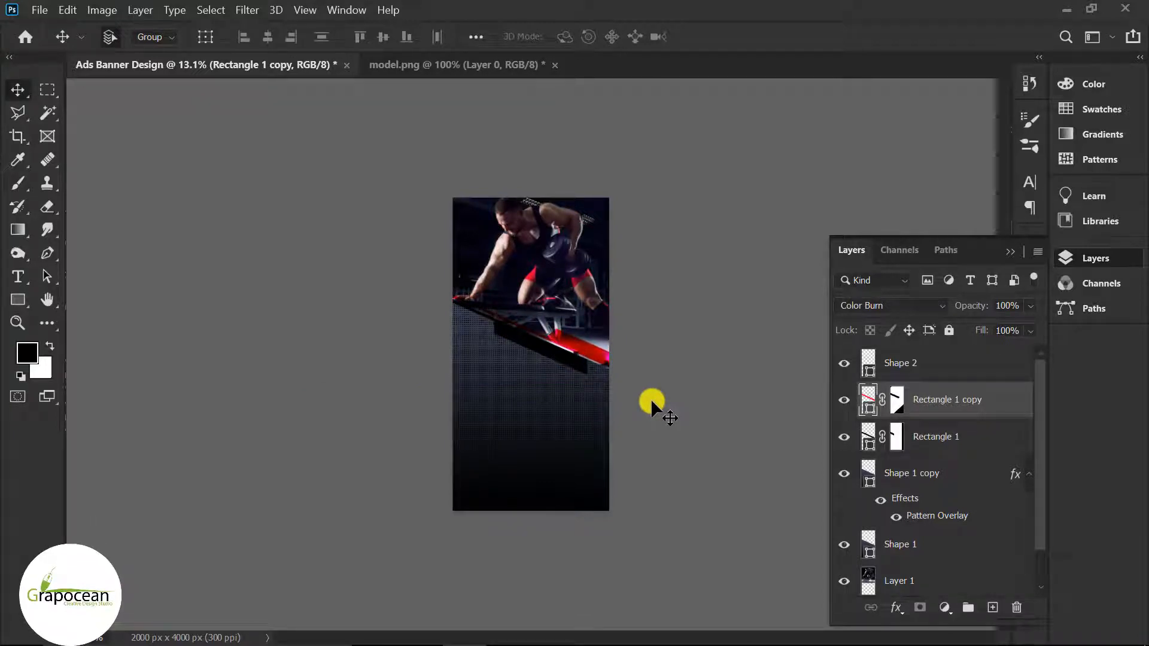
scroll(598, 363, "up", 2)
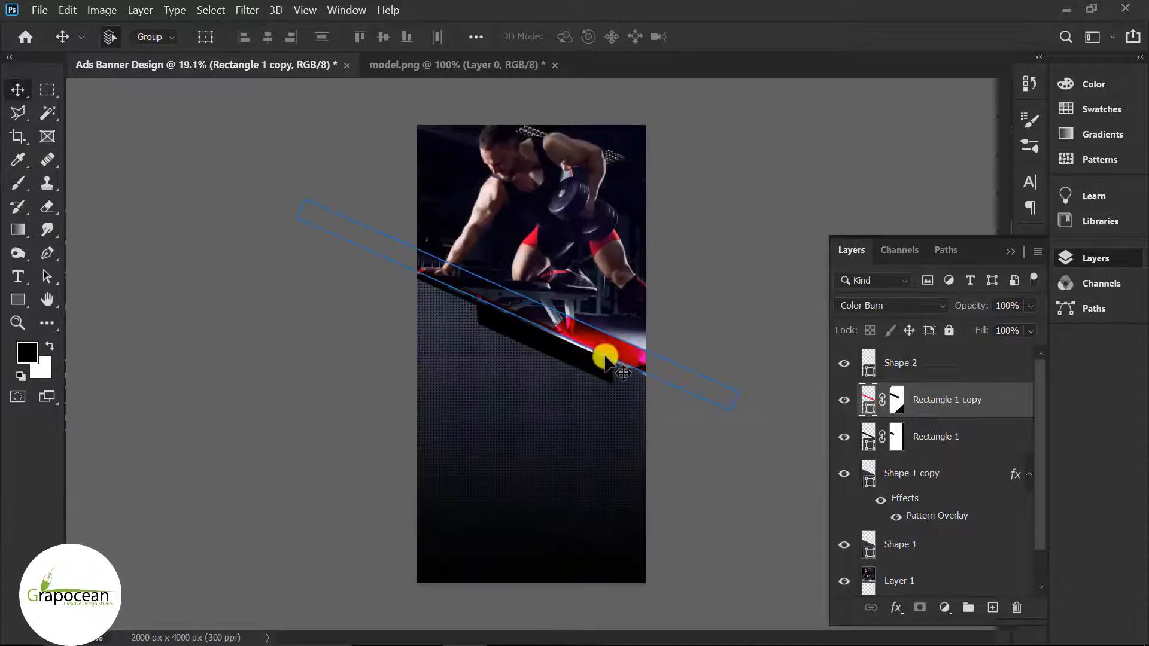
left_click(695, 267)
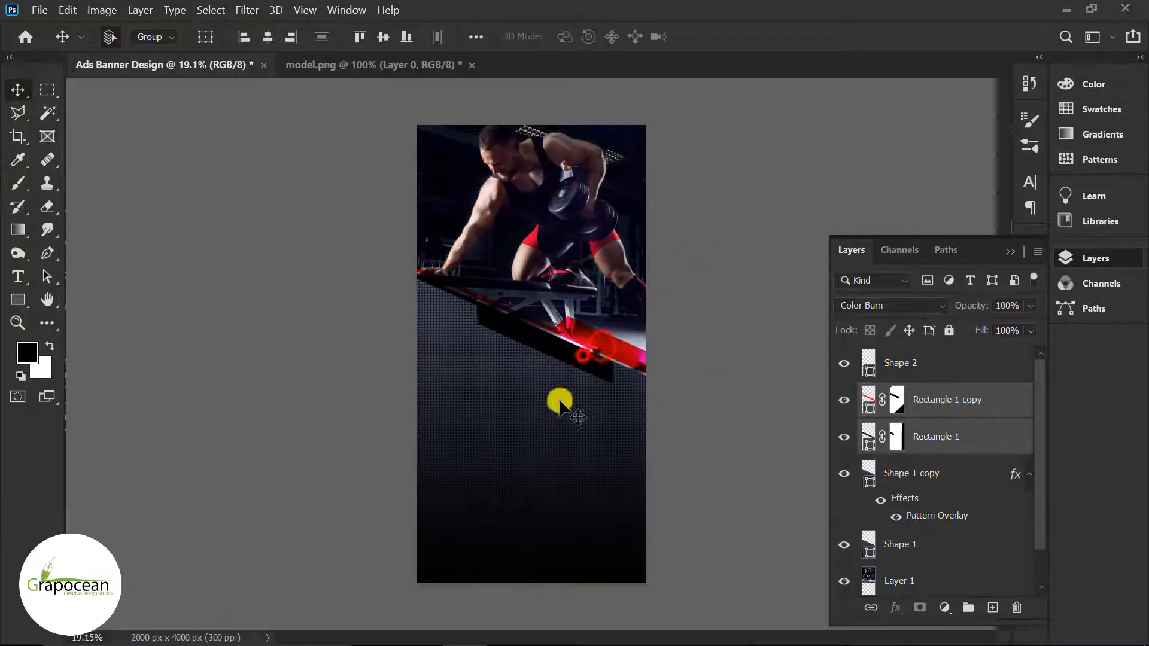
left_click(554, 417)
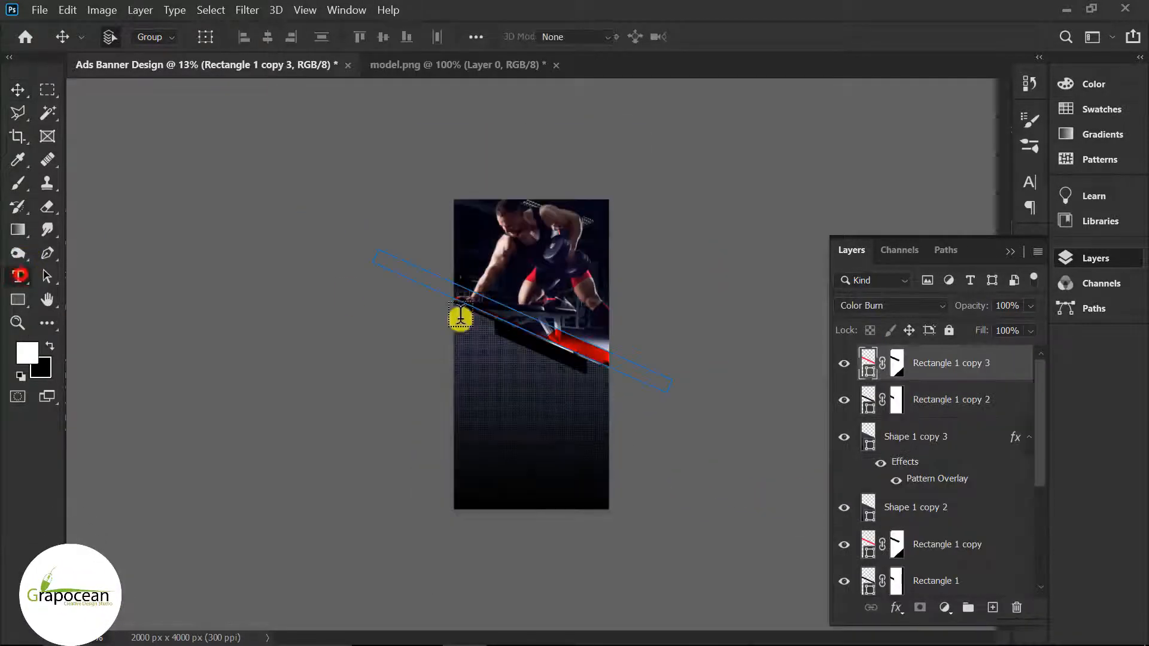
Step: Add a Bebas 'GET YOUR' text line below the halftone bars
left_click(990, 610)
scroll(547, 490, "up", 2)
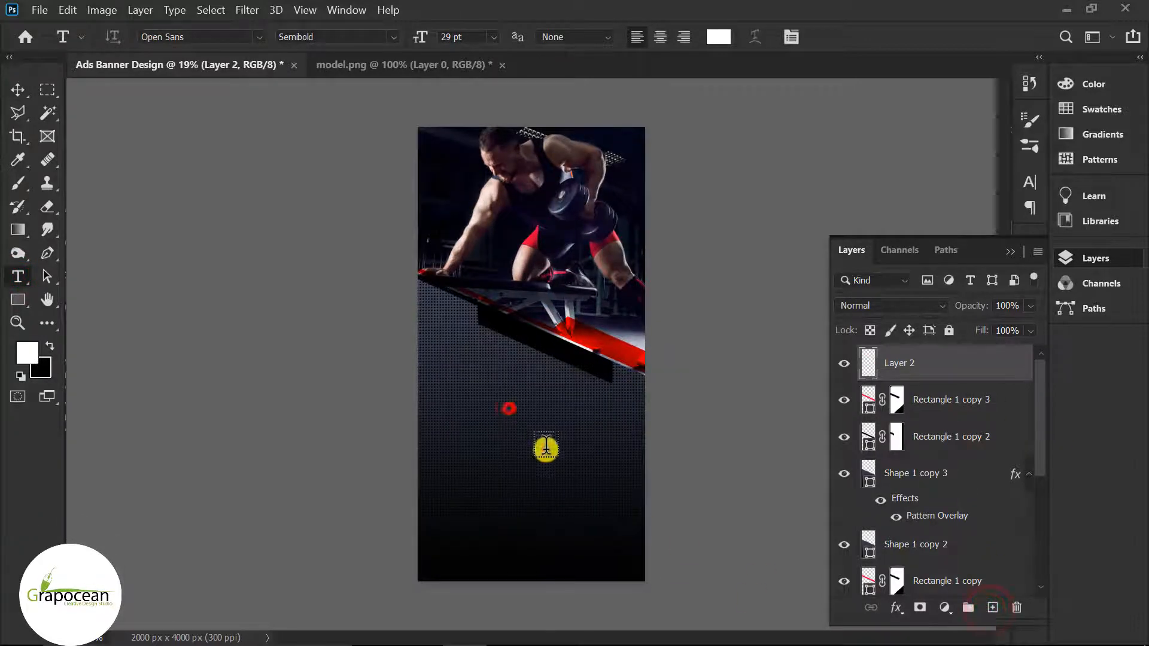
left_click(508, 409)
left_click(255, 37)
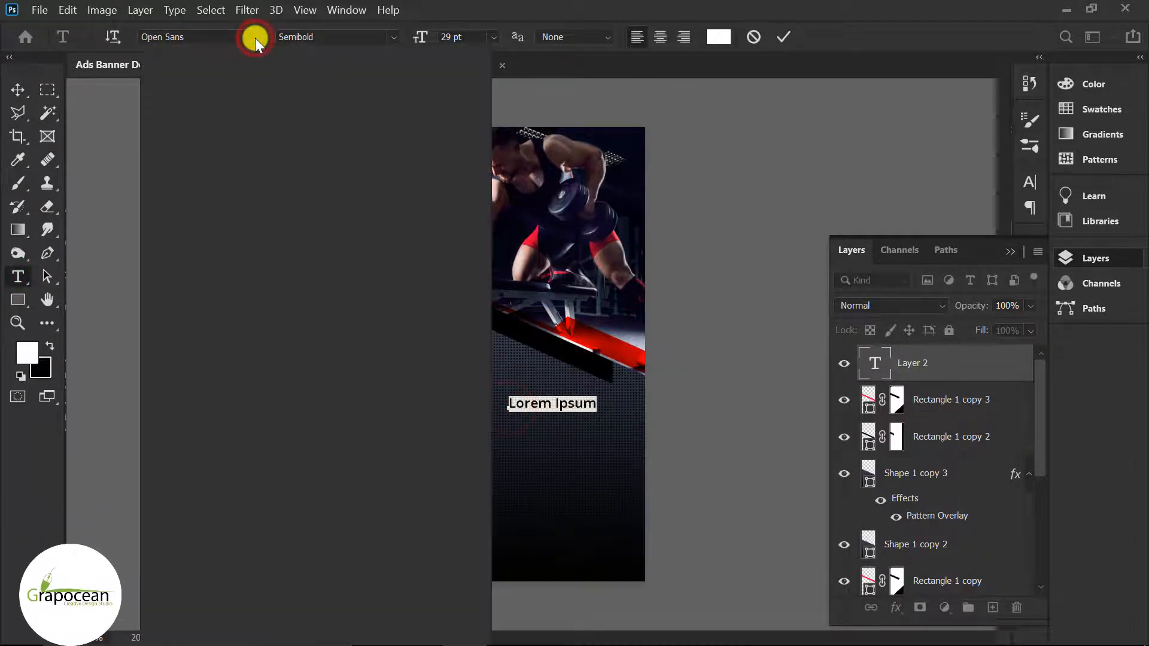
left_click(306, 87)
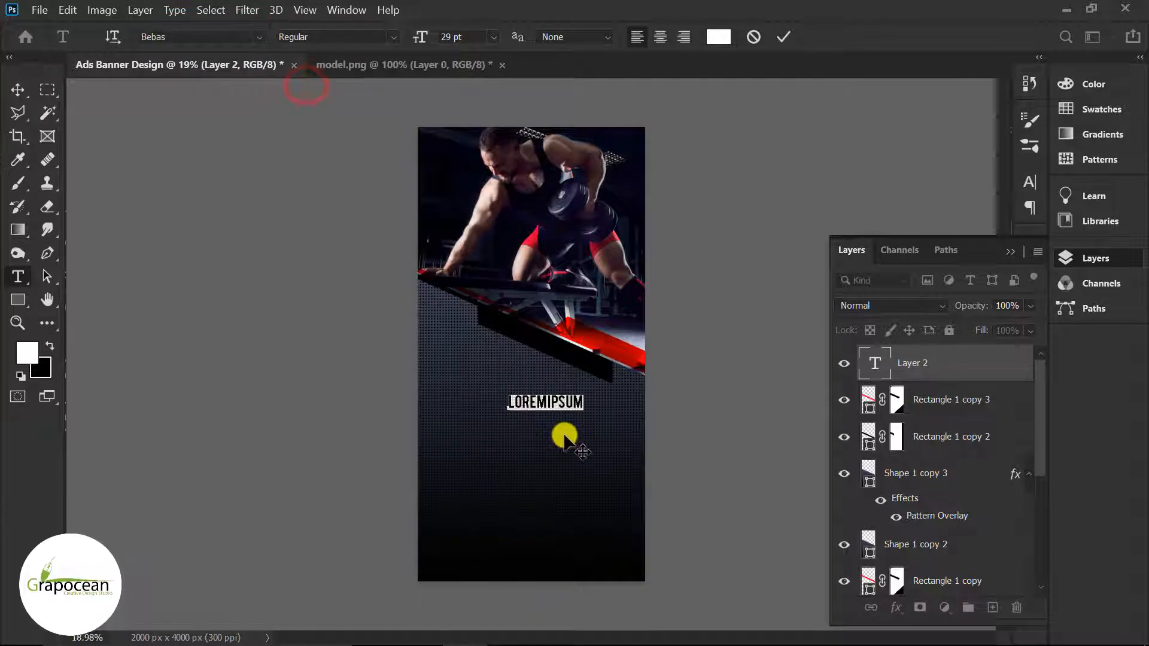
key("BackSpace")
type("GET")
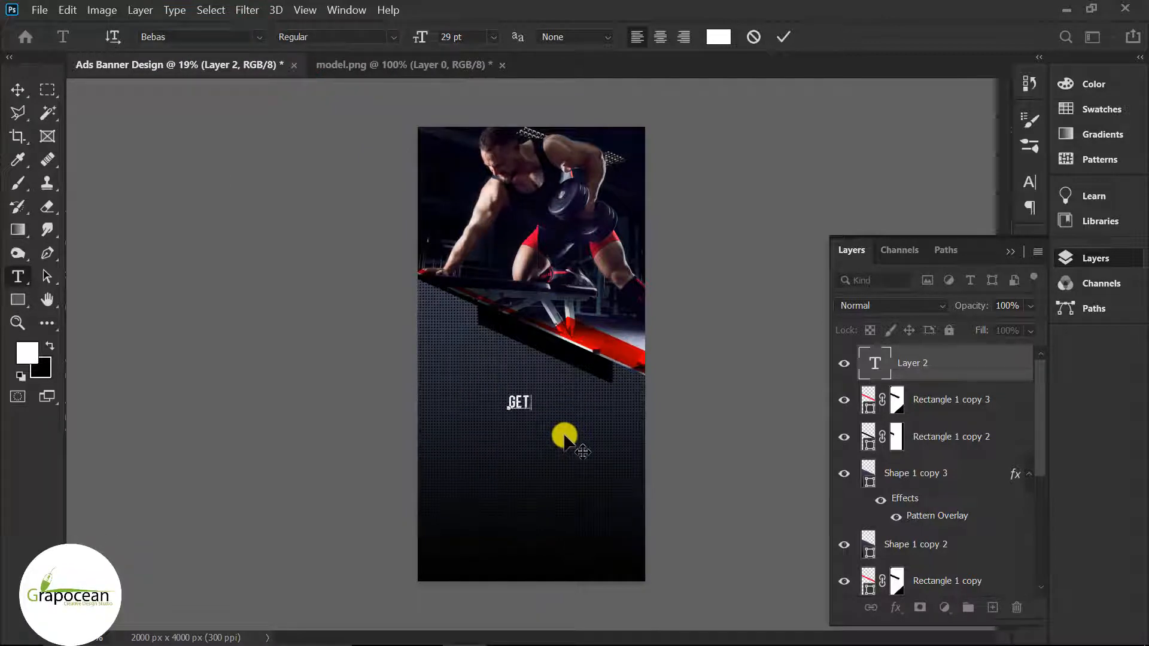
type(" YOUR")
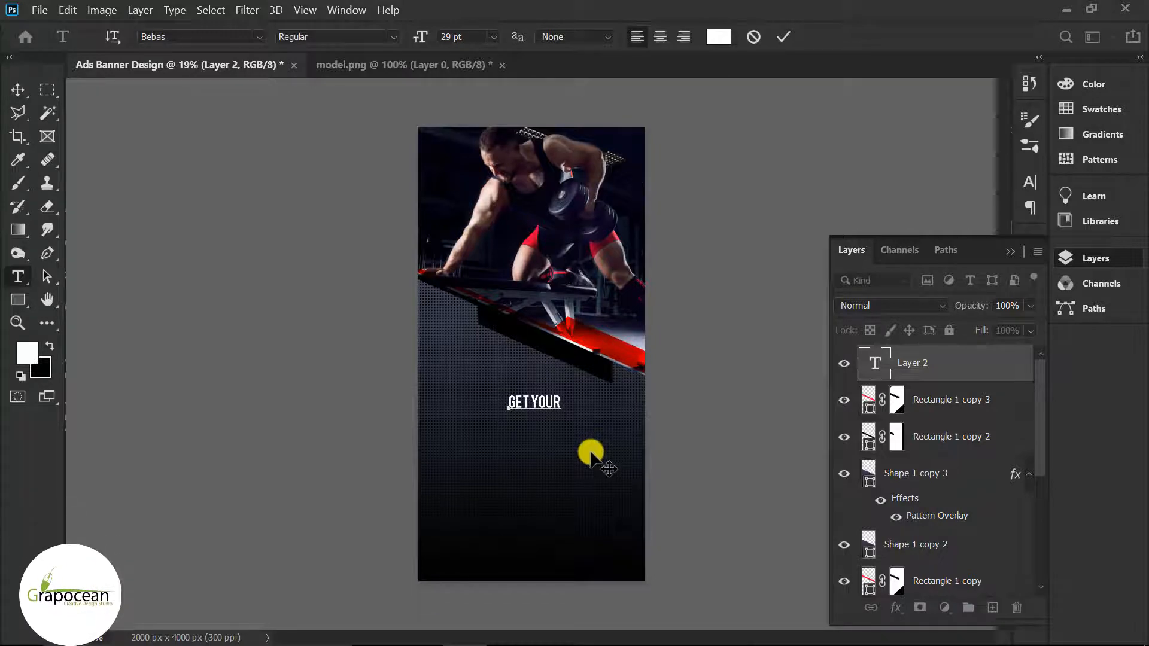
left_click(16, 102)
Step: Reposition the GET YOUR headline and scale it up to about 185%
scroll(549, 401, "up", 3)
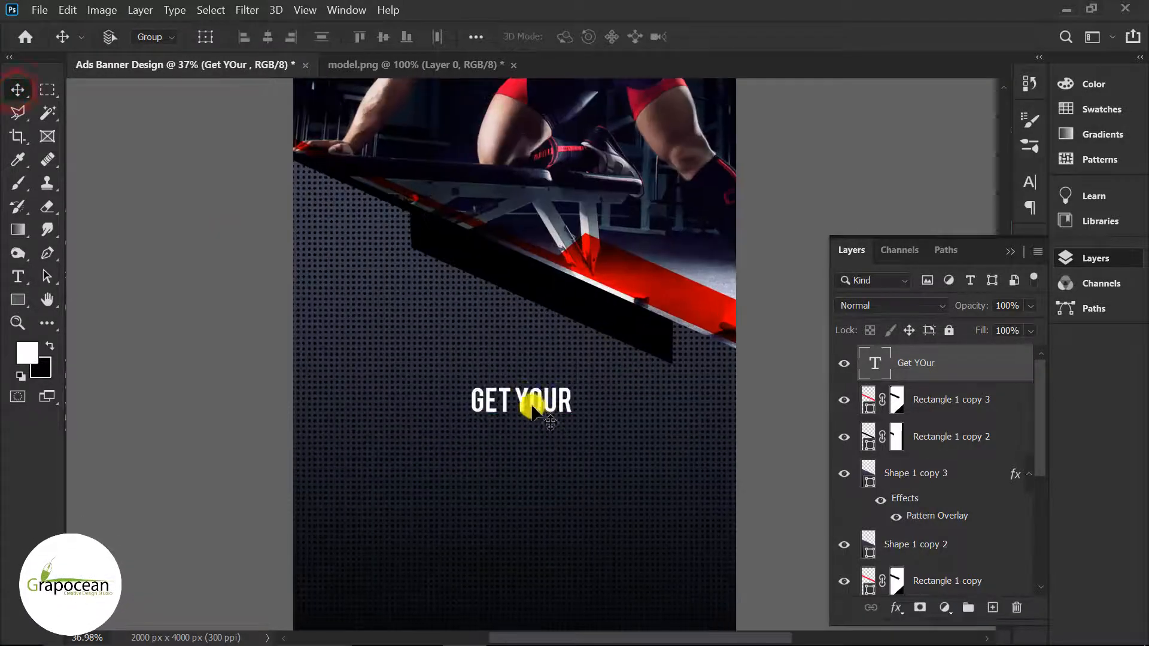
left_click_drag(538, 400, 515, 386)
key("t")
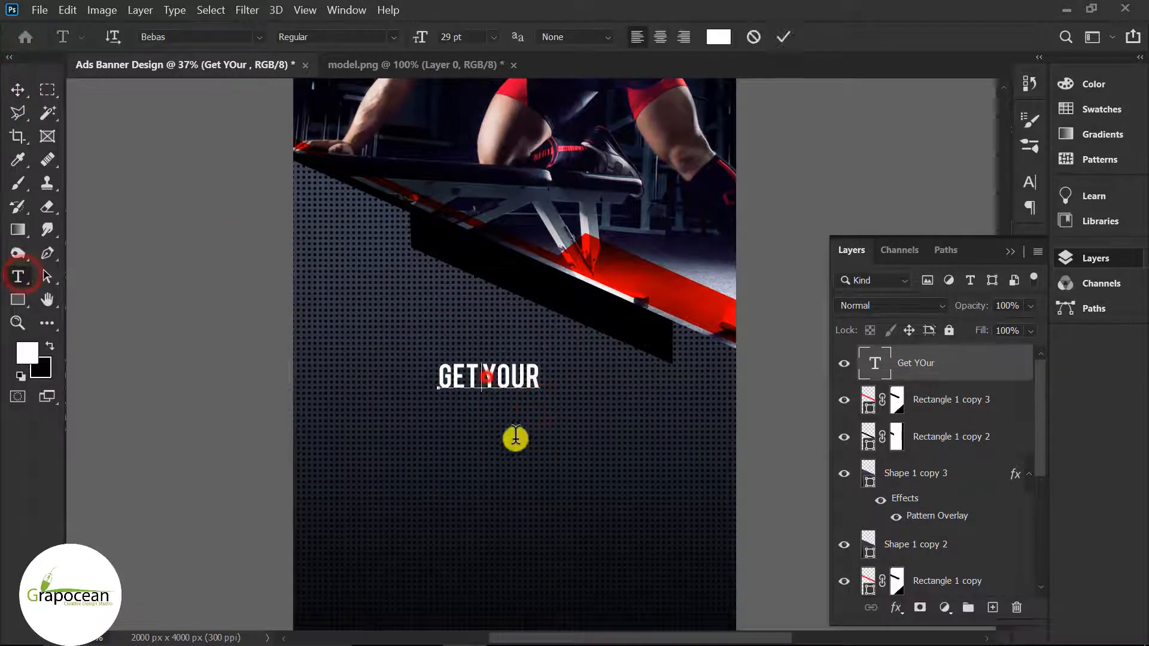
left_click(17, 90)
left_click_drag(521, 375, 614, 405)
key("ctrl+t")
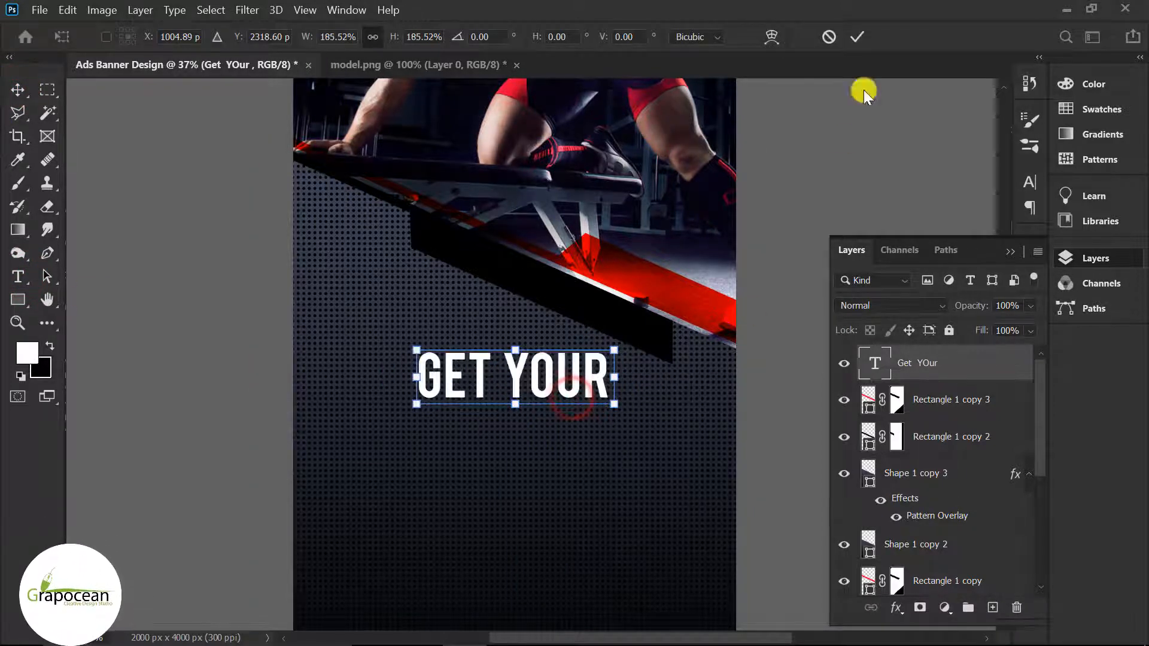
left_click(857, 37)
Step: Type a new 'PERFECT BODY SHAPE' text line below the headline
left_click(17, 276)
left_click(474, 472)
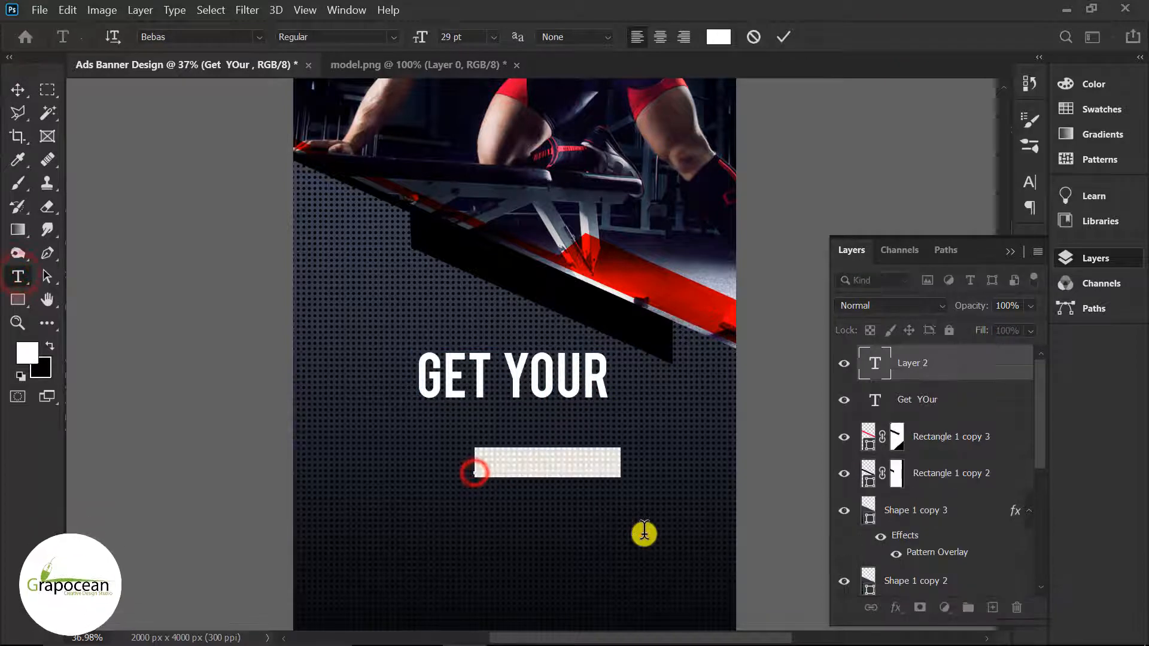
key("BackSpace")
type("PERFECT")
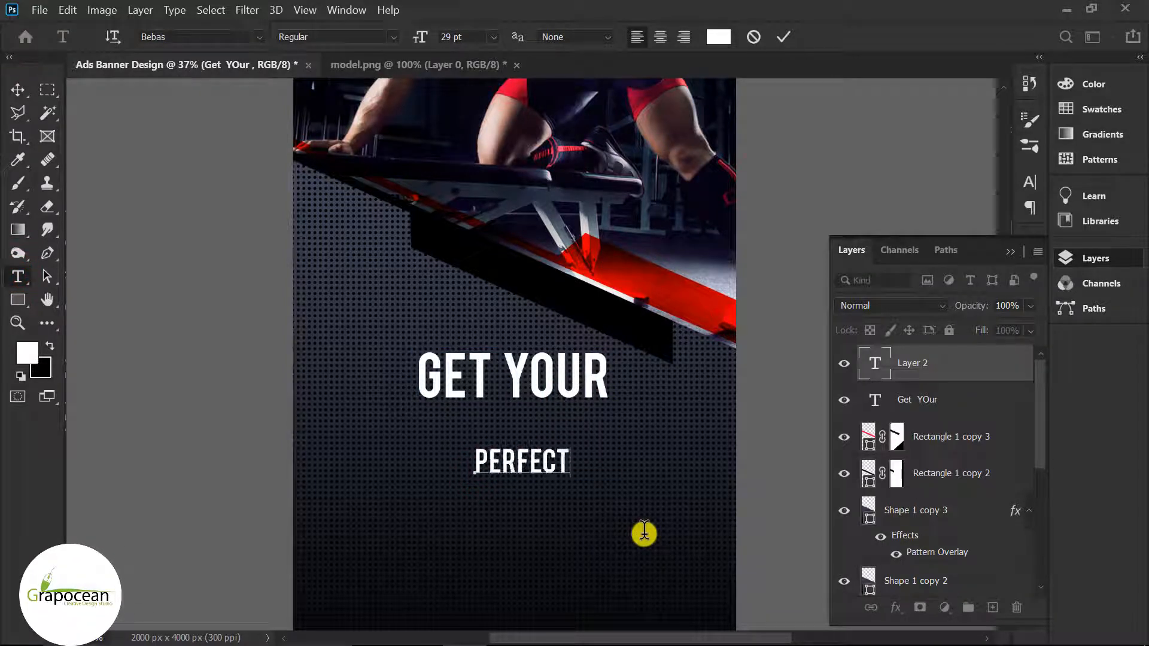
type(" BODY SHAPE")
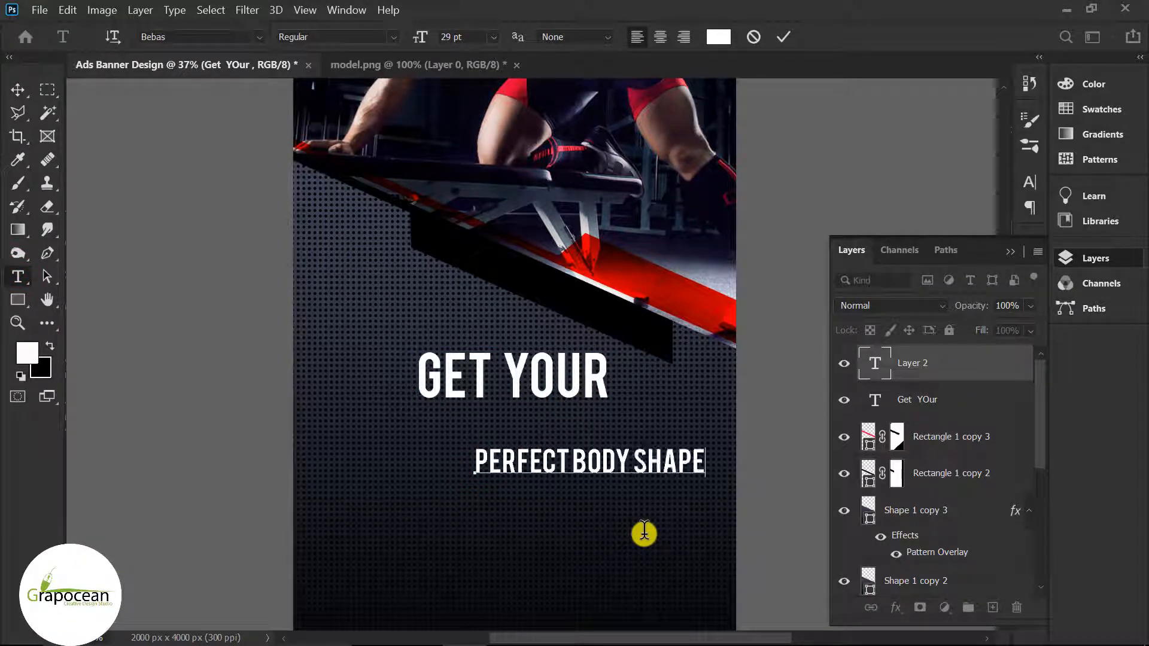
left_click(17, 89)
Step: Move PERFECT BODY SHAPE up under GET YOUR to line up the two text layers
left_click_drag(615, 486, 528, 454)
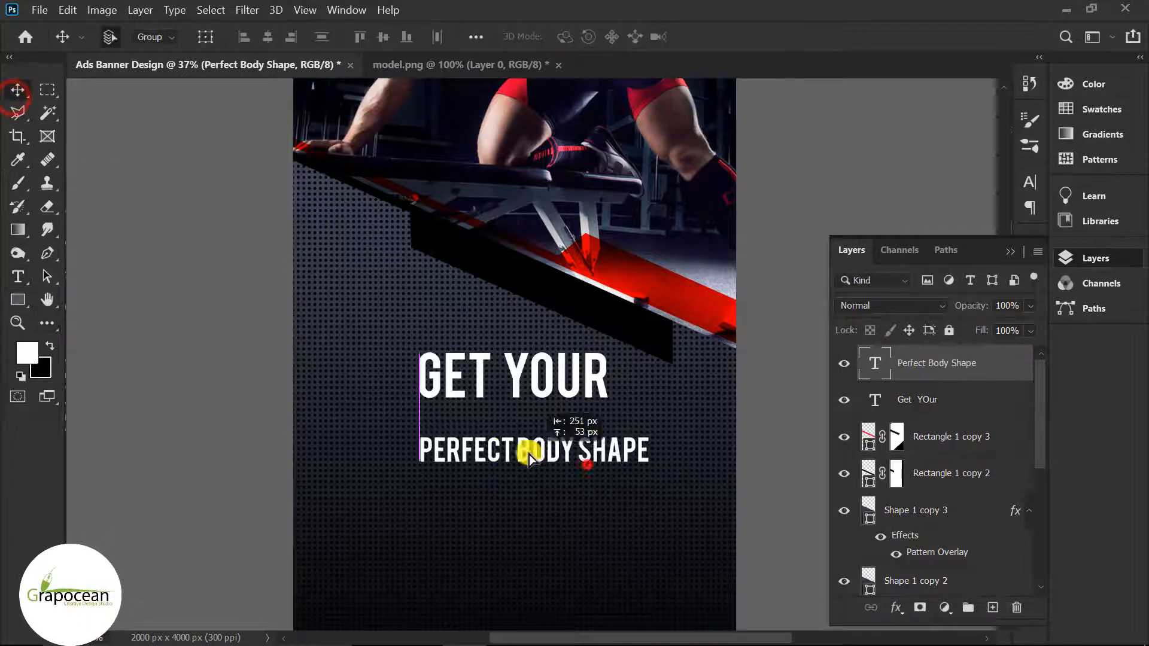
scroll(594, 382, "left", 1)
left_click_drag(590, 380, 336, 326)
left_click(22, 275)
left_click(1013, 248)
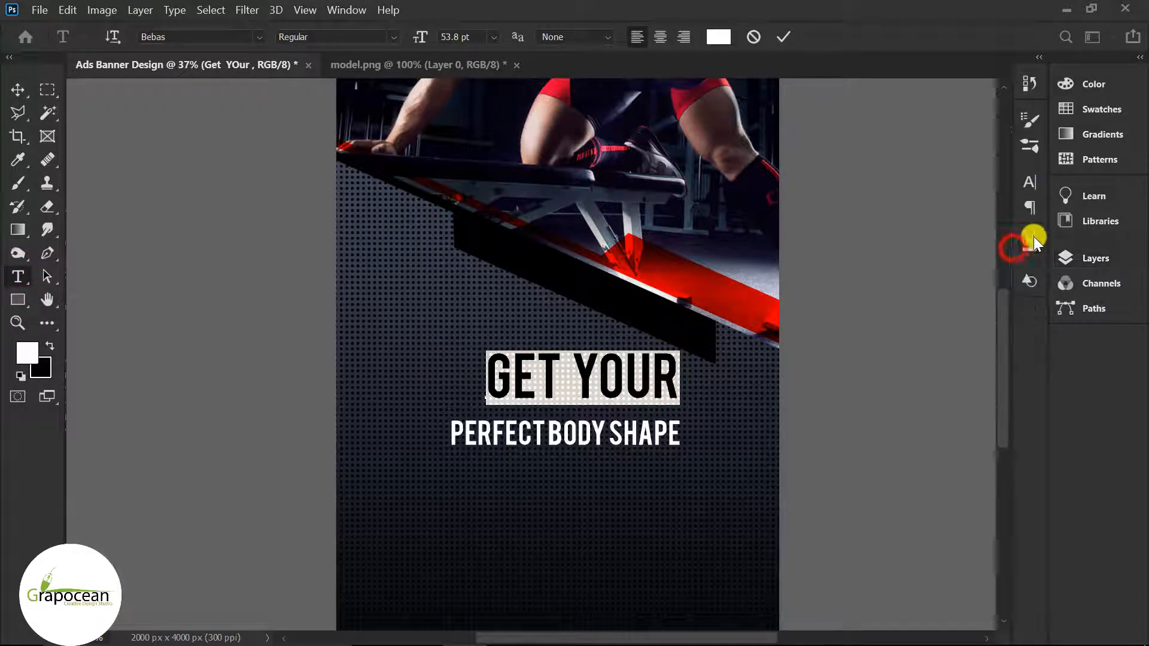
Step: Apply faux italic and faux bold to GET YOUR and centre it above PERFECT BODY SHAPE
left_click(1032, 237)
left_click(1029, 187)
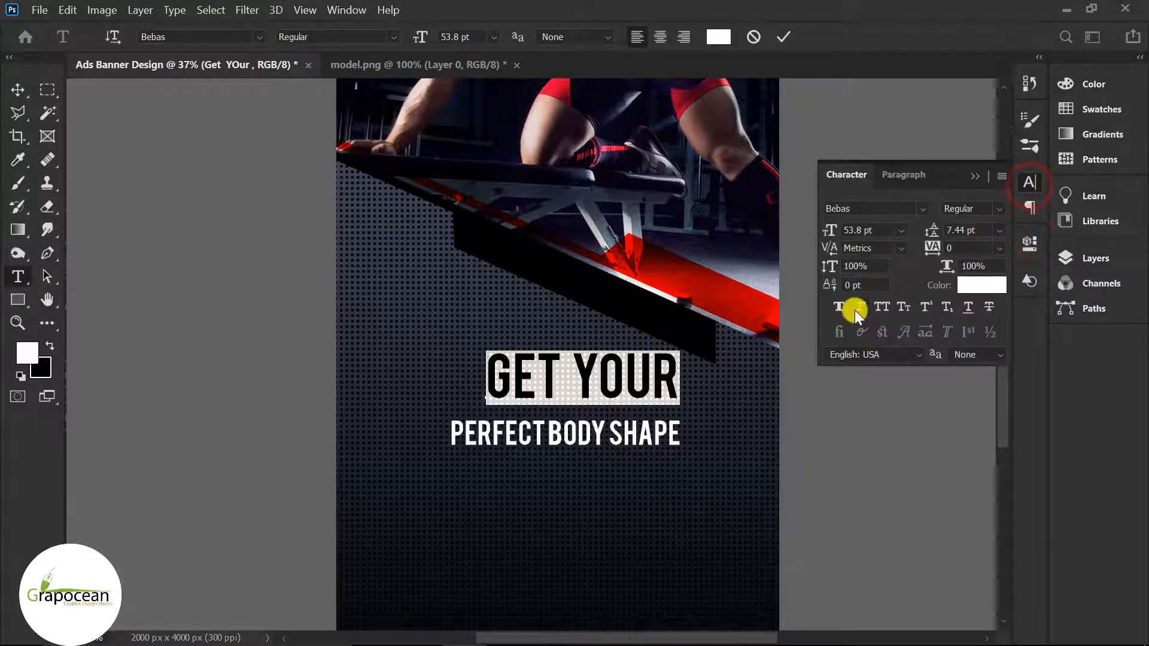
left_click(862, 306)
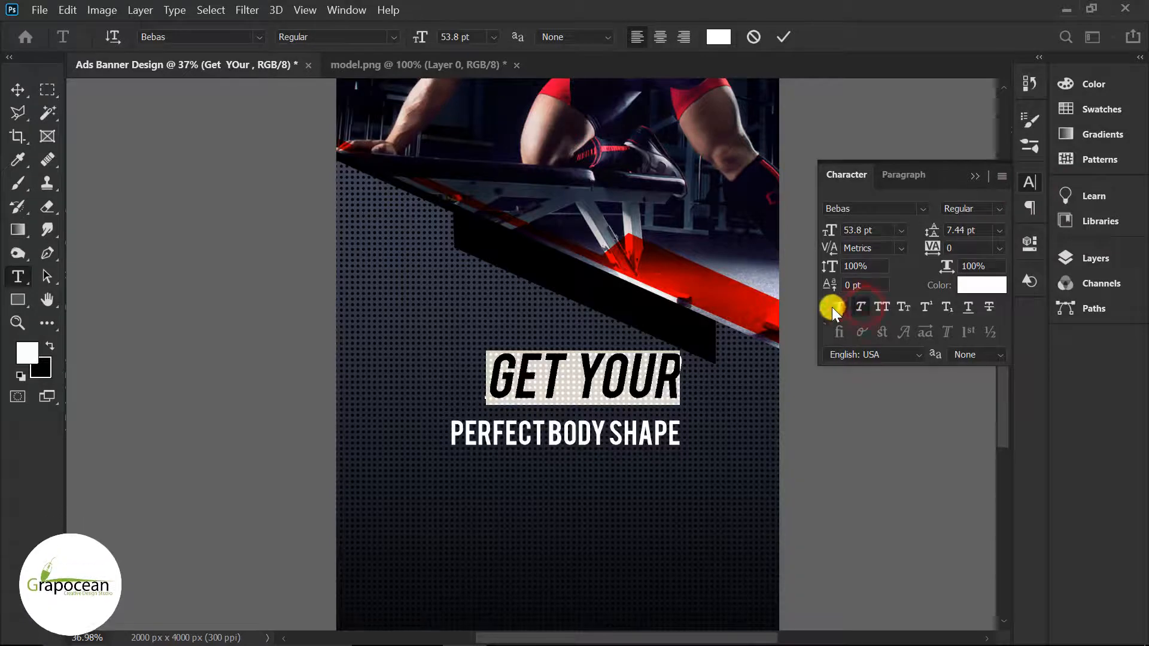
left_click(833, 305)
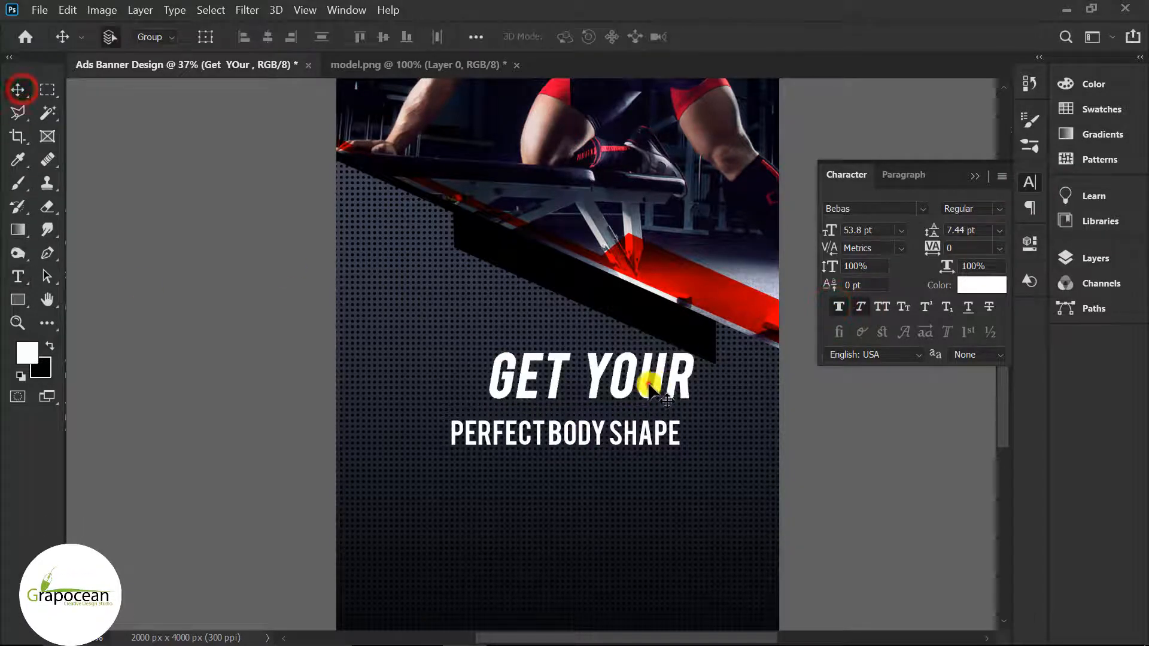
left_click_drag(653, 379, 630, 395)
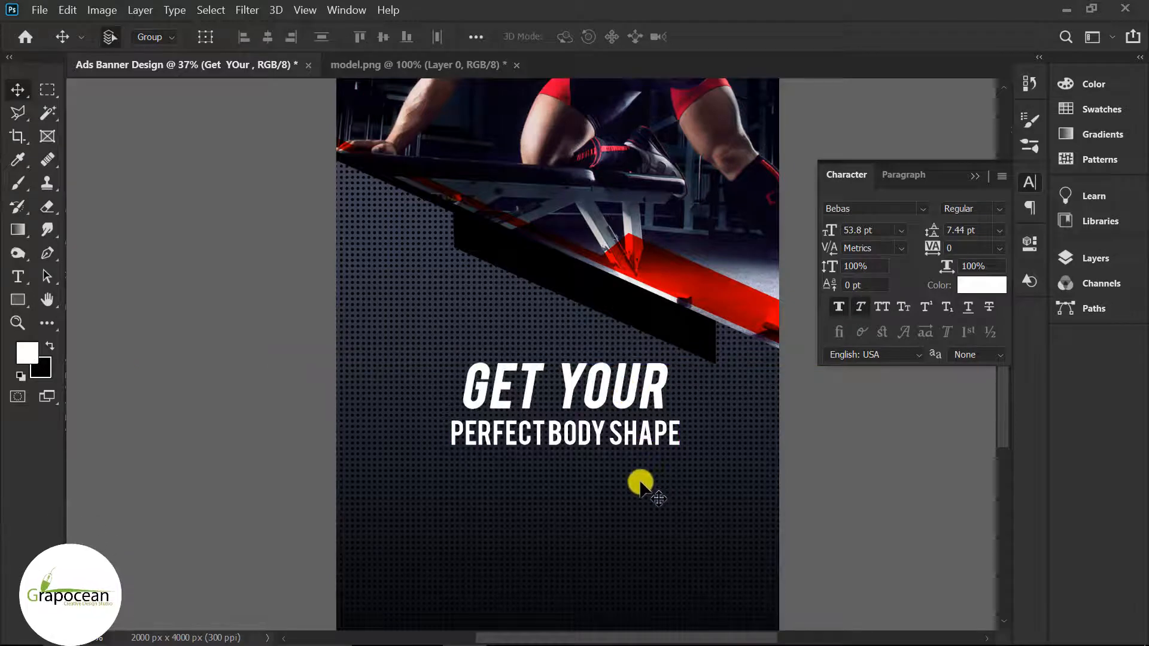
scroll(652, 485, "down", 5)
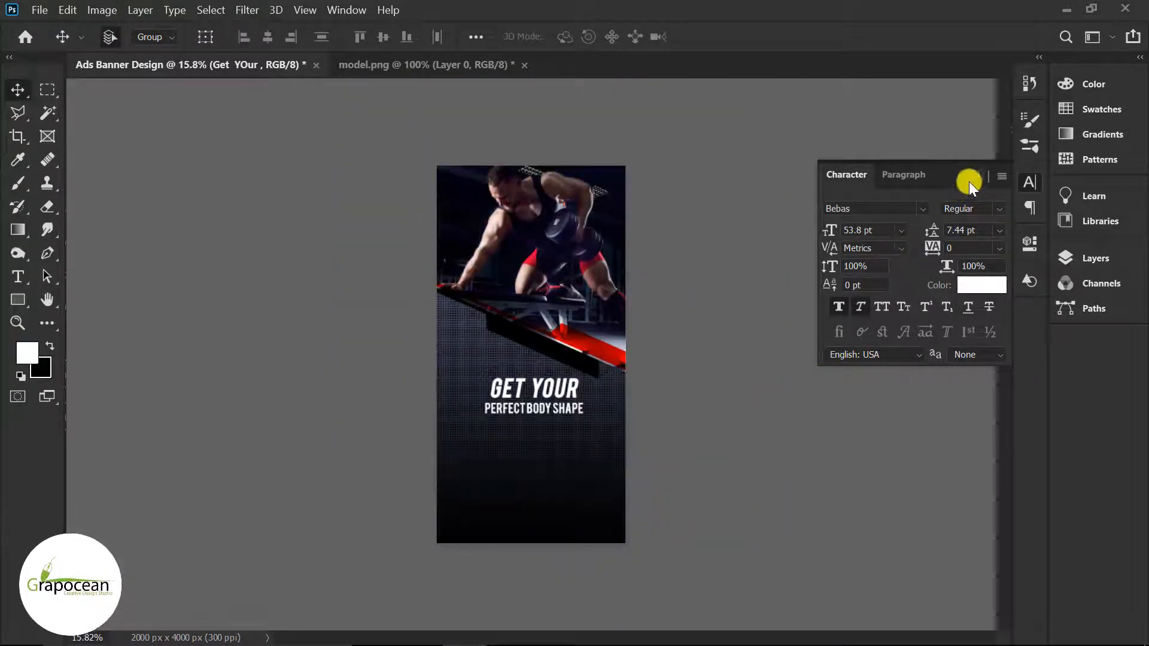
scroll(536, 440, "up", 3)
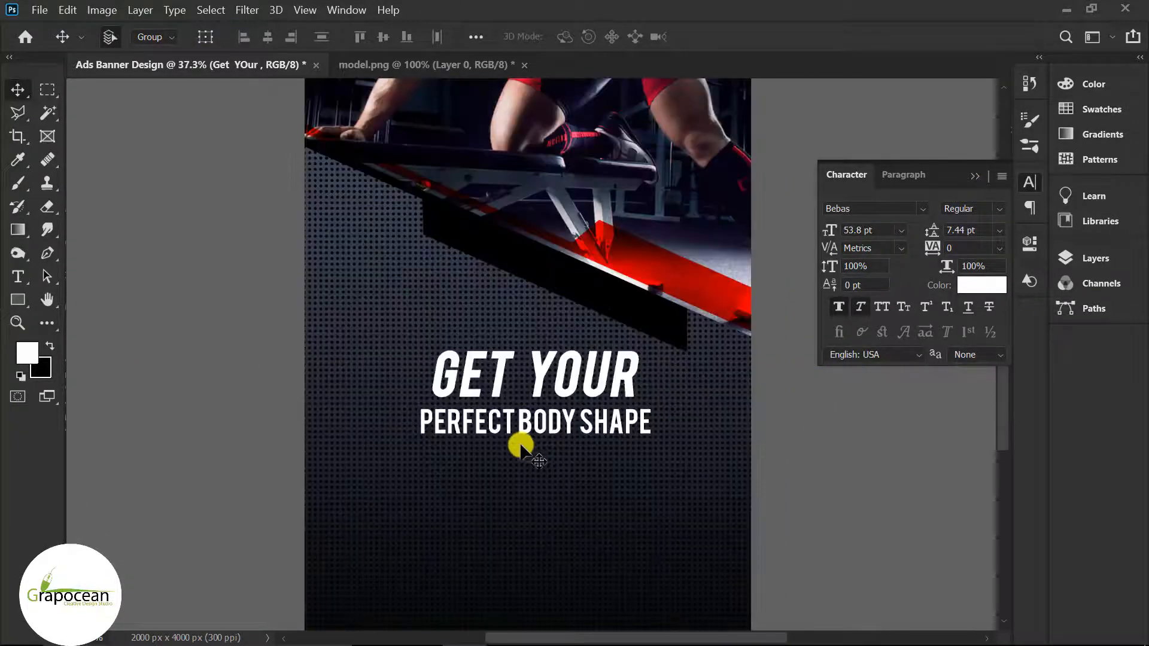
Step: Enlarge PERFECT BODY SHAPE to 44 pt and move it under the headline
left_click(13, 283)
left_click(649, 425)
key("ctrl+a")
left_click_drag(420, 37, 440, 37)
left_click(18, 90)
left_click_drag(591, 428, 530, 445)
scroll(638, 494, "down", 4)
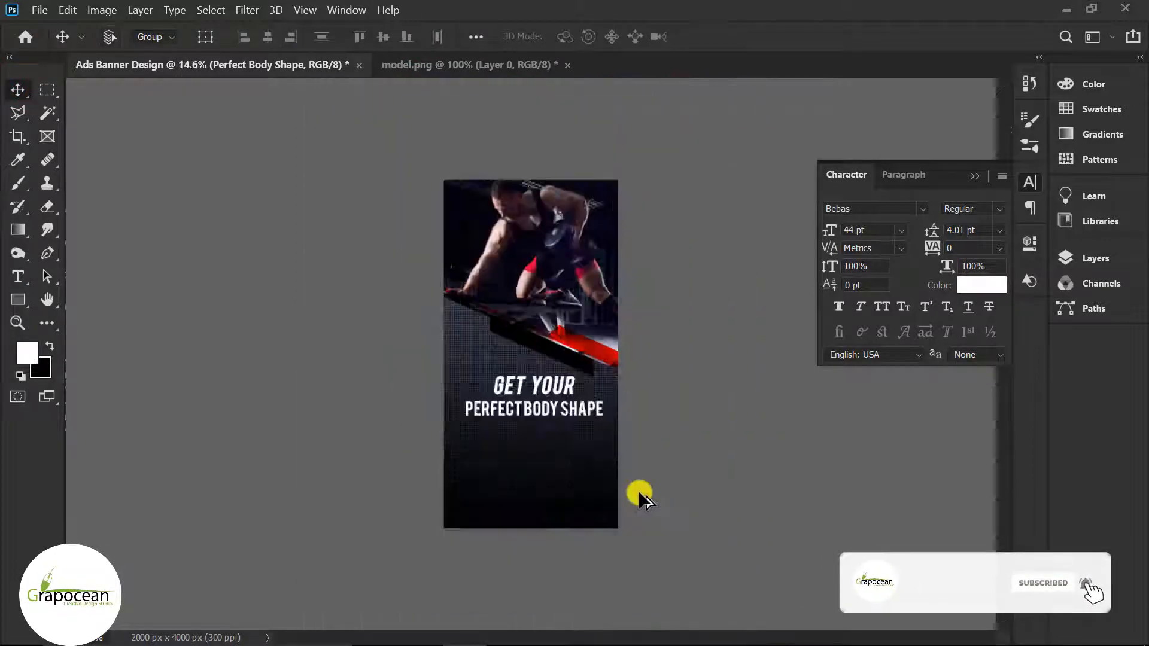
scroll(554, 441, "up", 3)
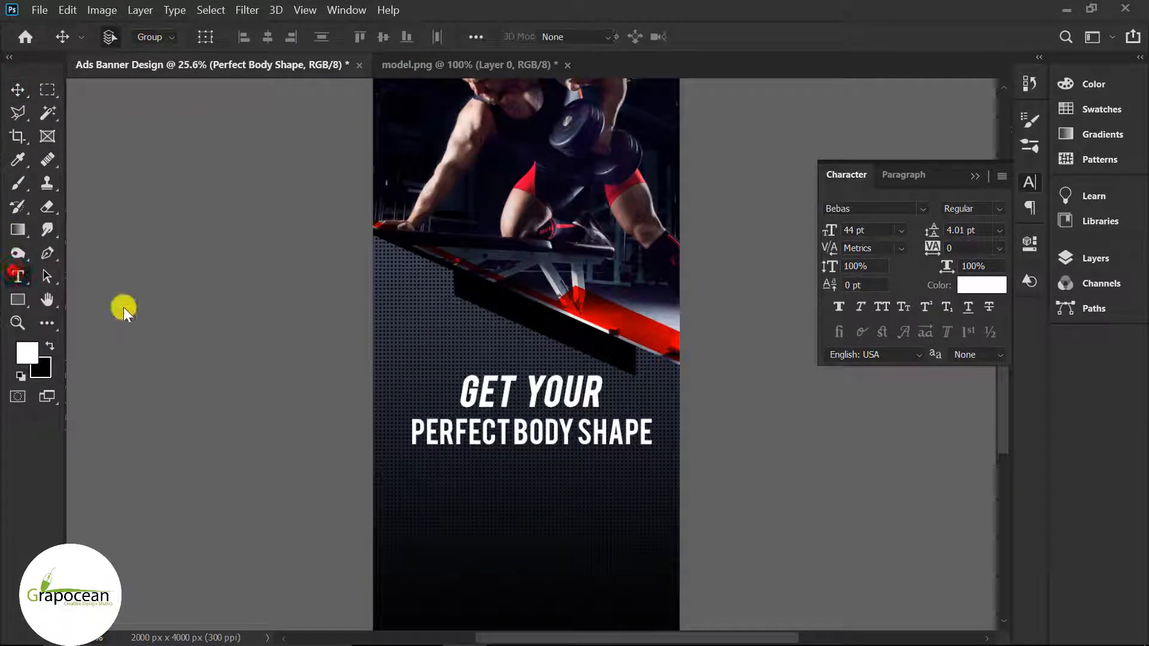
Step: Widen the gap between PERFECT and BODY to even out the word spacing
left_click(525, 391)
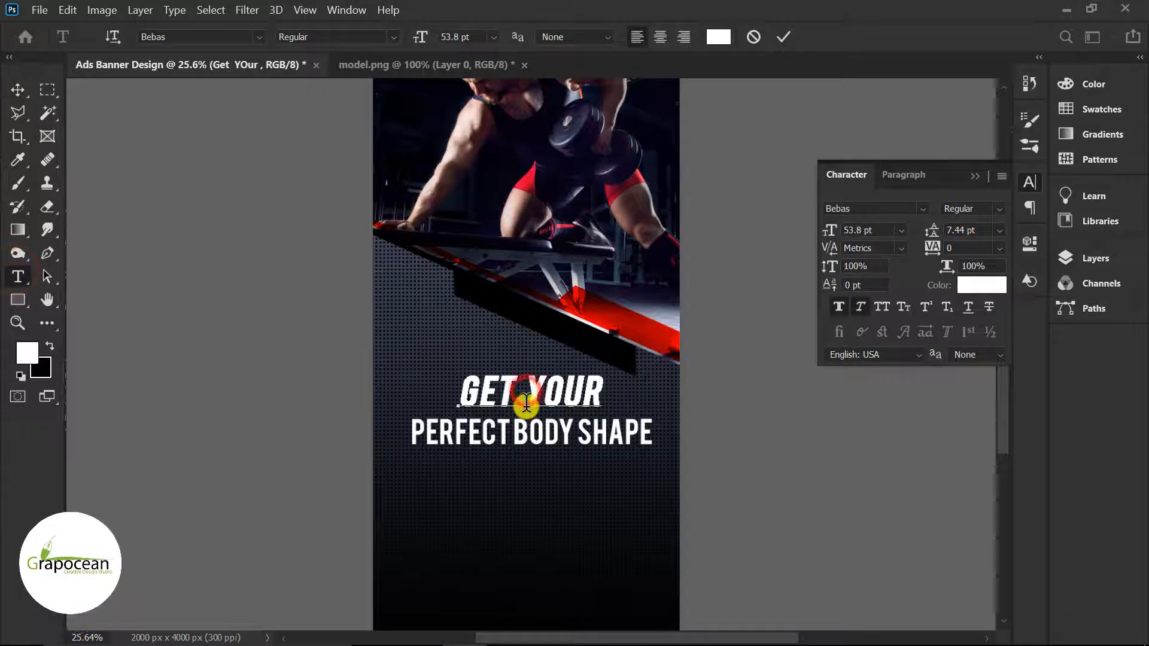
left_click(14, 87)
scroll(548, 490, "up", 1)
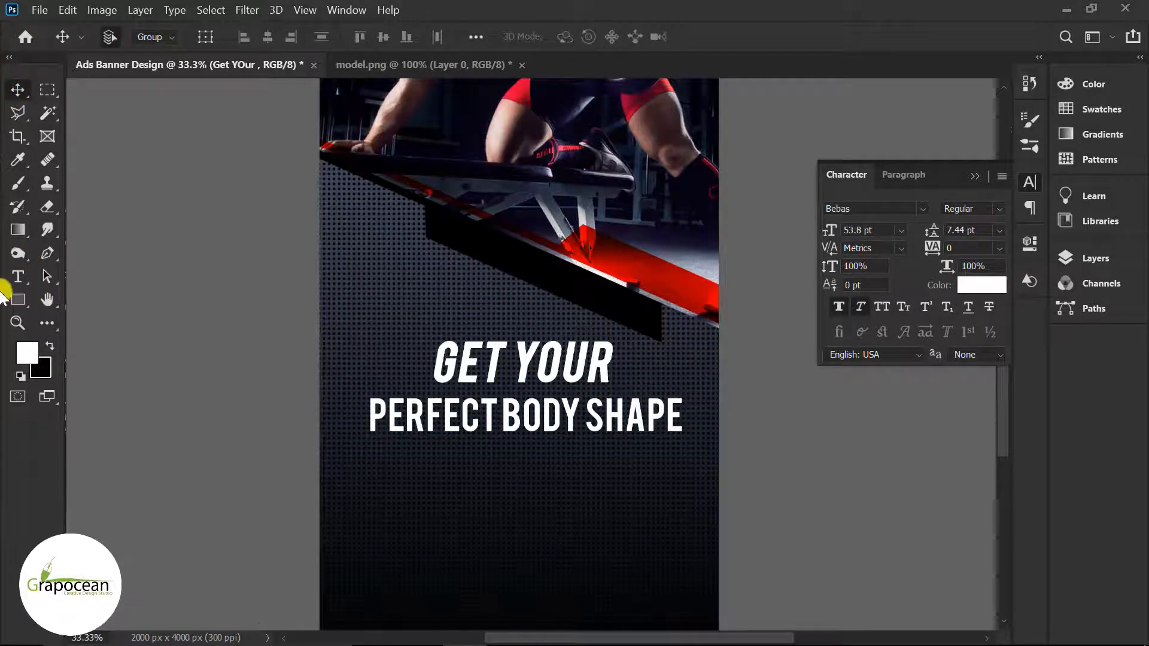
left_click(591, 407)
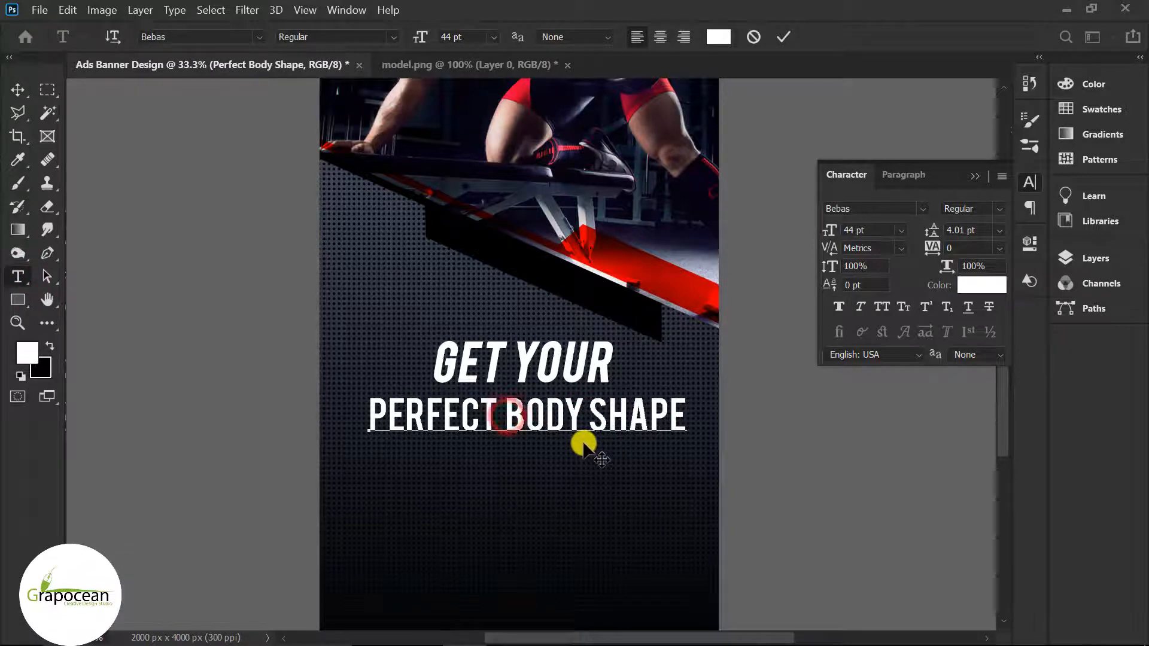
left_click(17, 90)
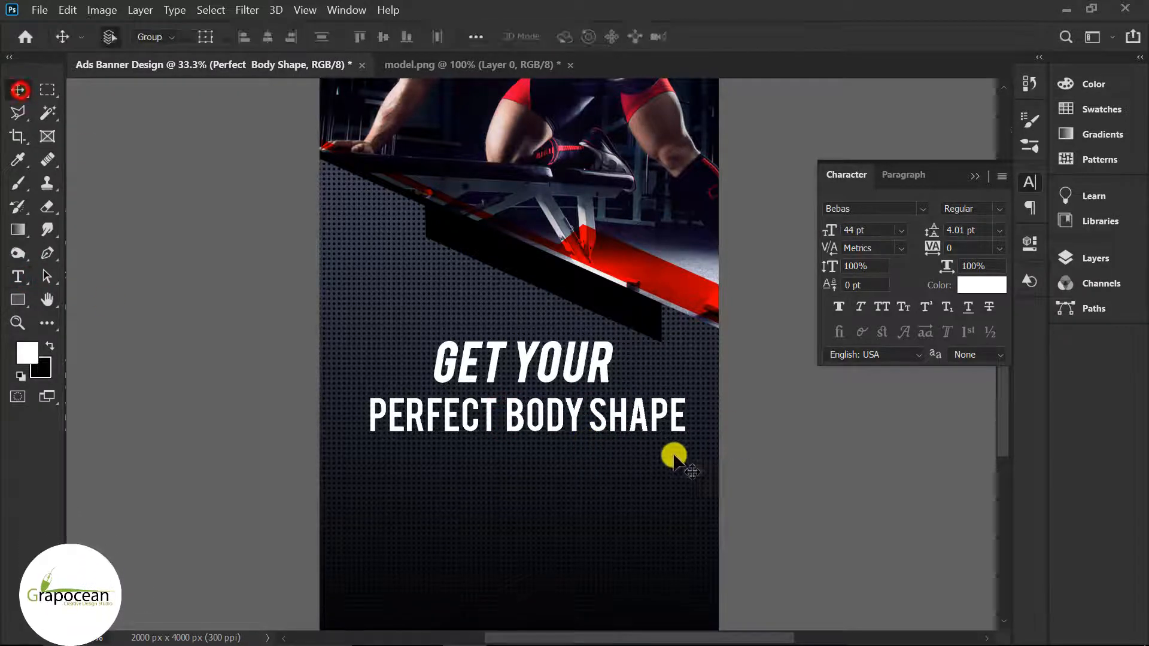
scroll(658, 470, "down", 1)
scroll(611, 477, "down", 5)
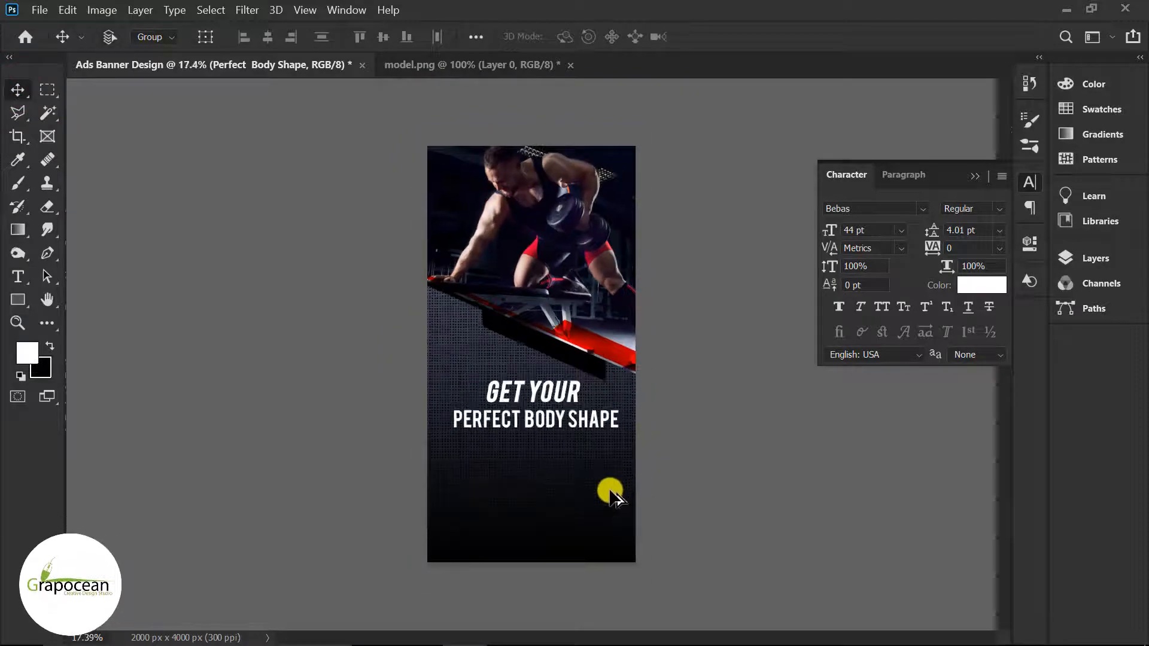
scroll(574, 478, "up", 4)
left_click(21, 279)
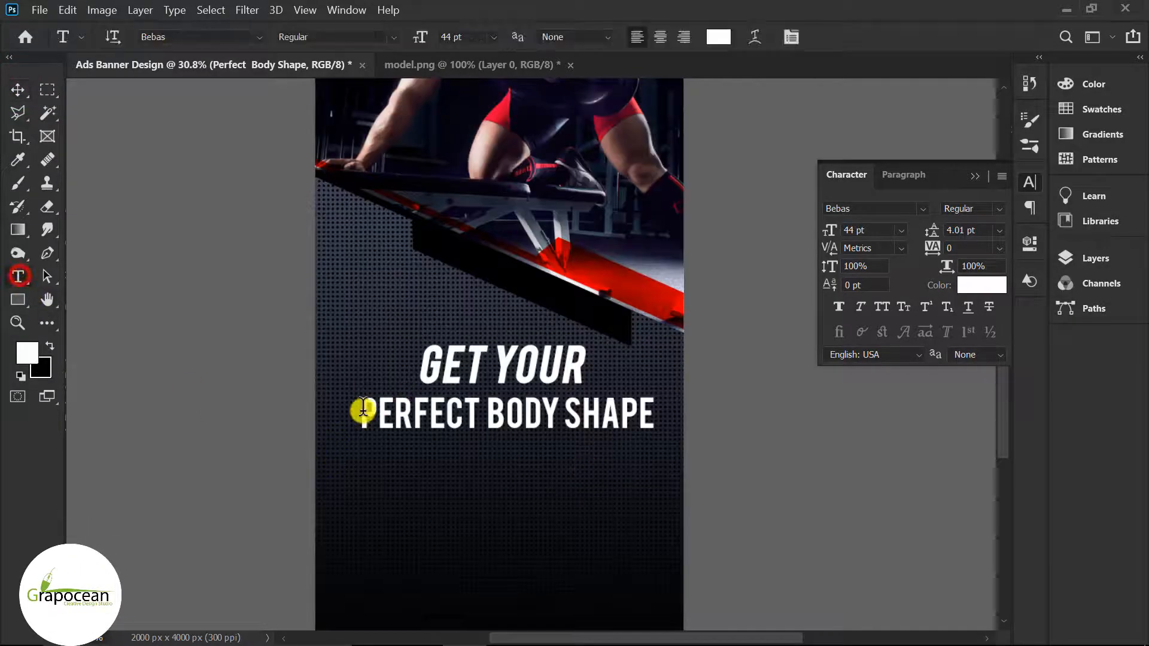
Step: Make PERFECT BODY SHAPE faux italic and colour it pure red #ff0000
triple_click(360, 413)
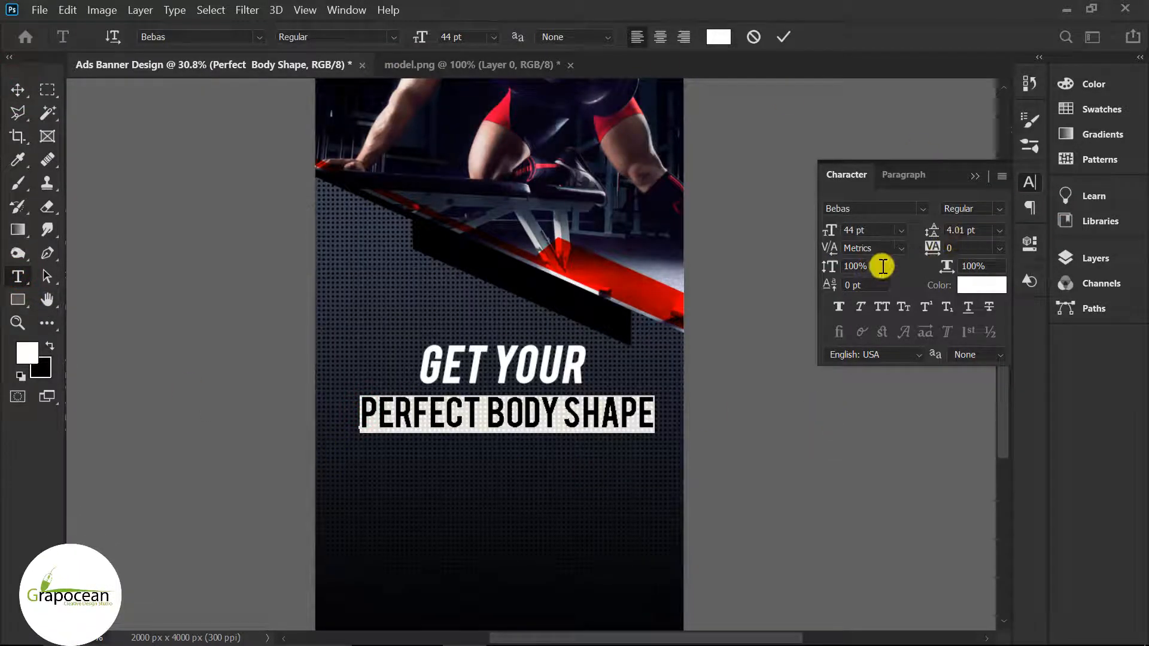
left_click(862, 307)
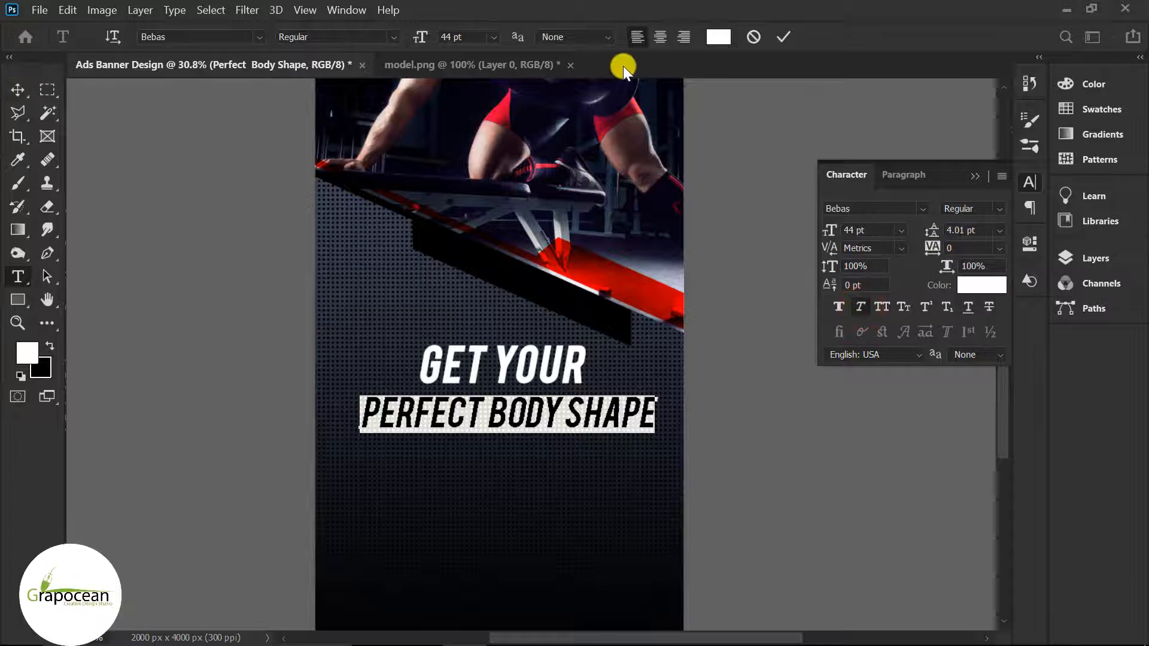
left_click(718, 37)
left_click(626, 284)
left_click_drag(781, 396, 975, 314)
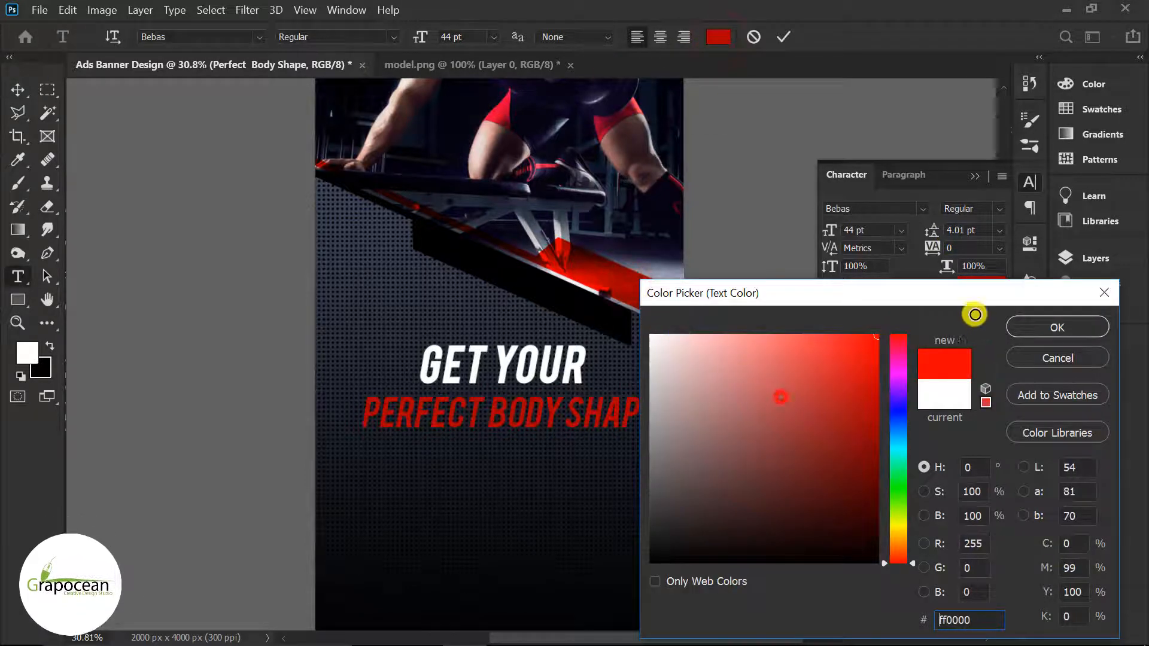
left_click(1092, 326)
left_click(18, 90)
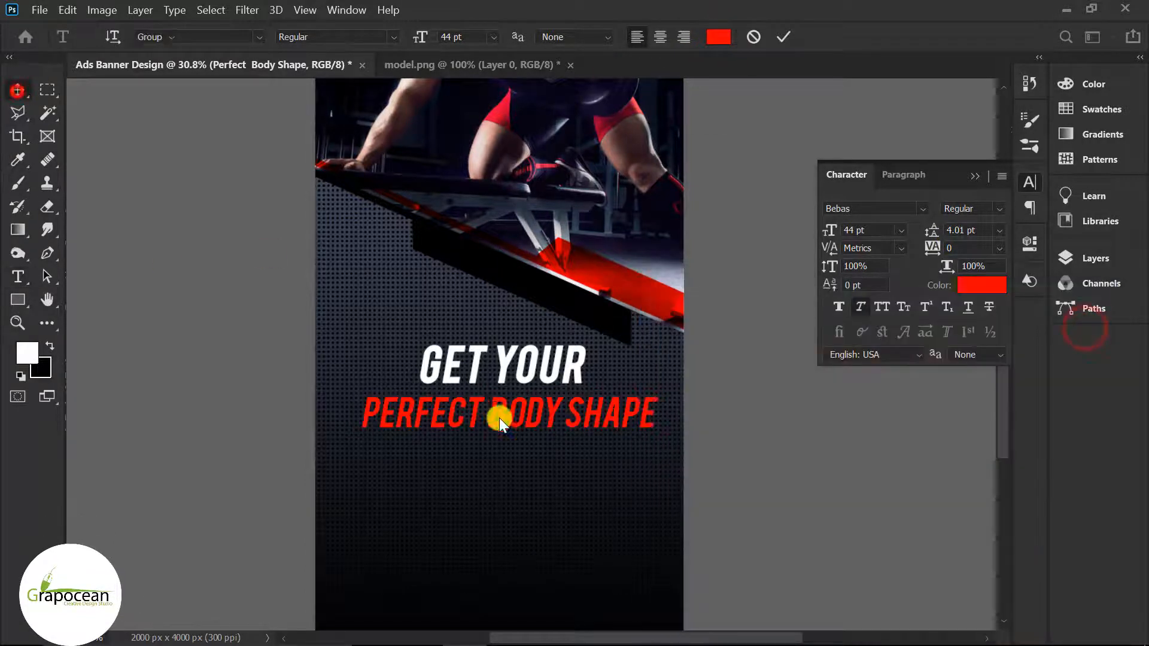
scroll(500, 419, "down", 4)
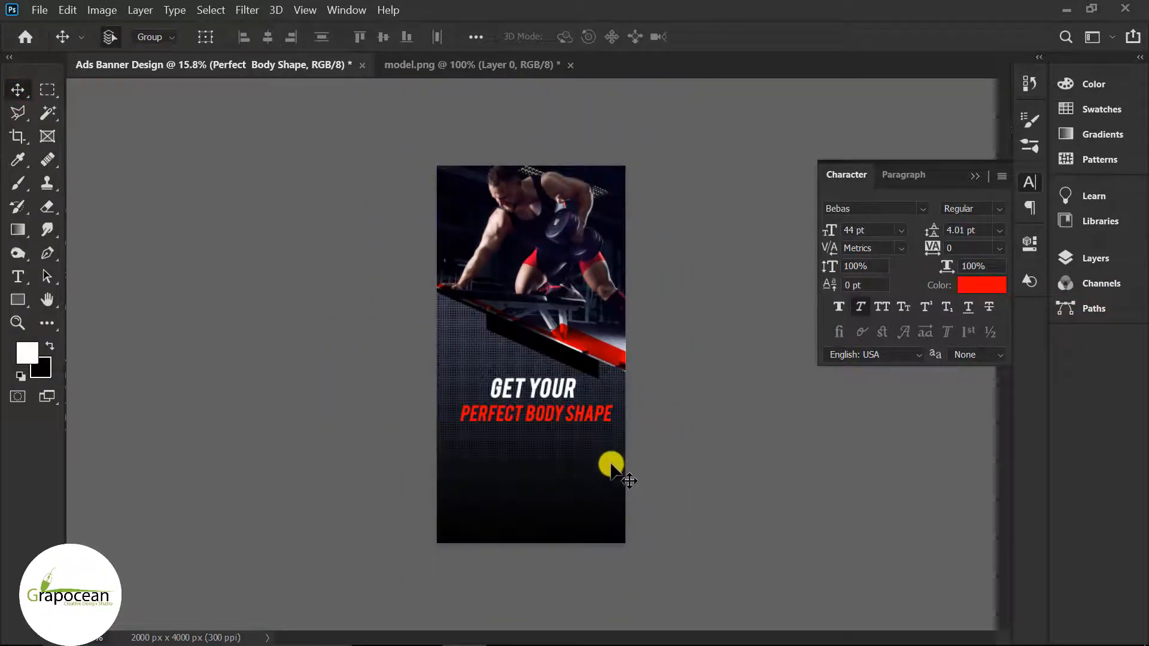
scroll(587, 489, "up", 4)
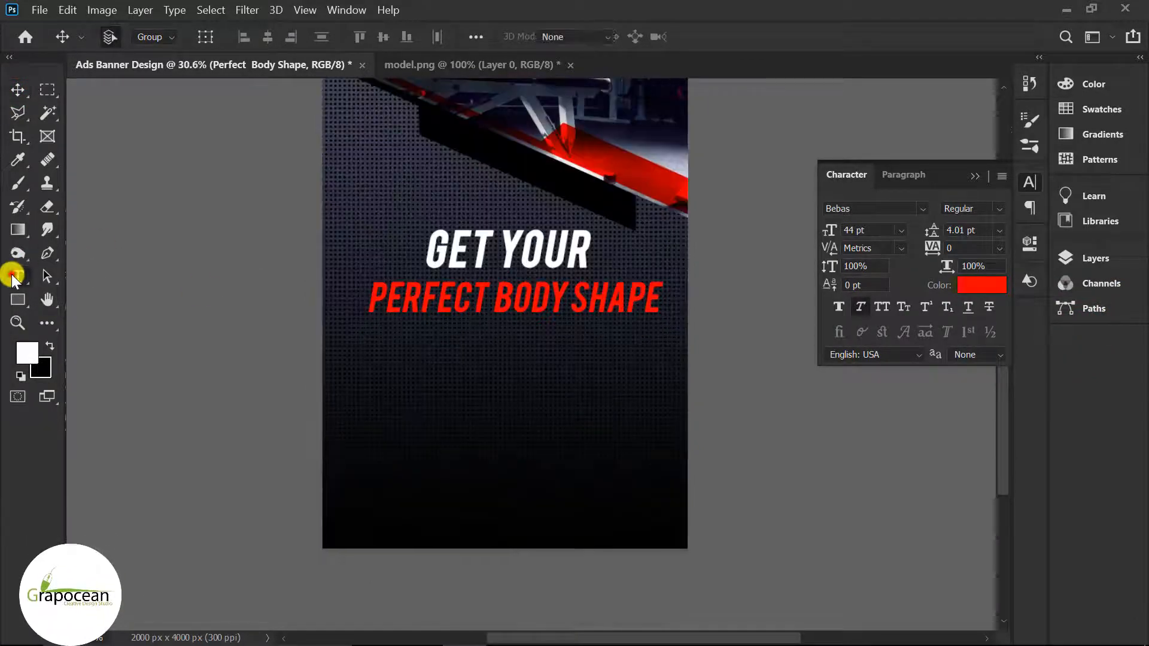
Step: Create a paragraph text box below the headline in white Open Sans
left_click(17, 276)
left_click_drag(370, 361, 662, 460)
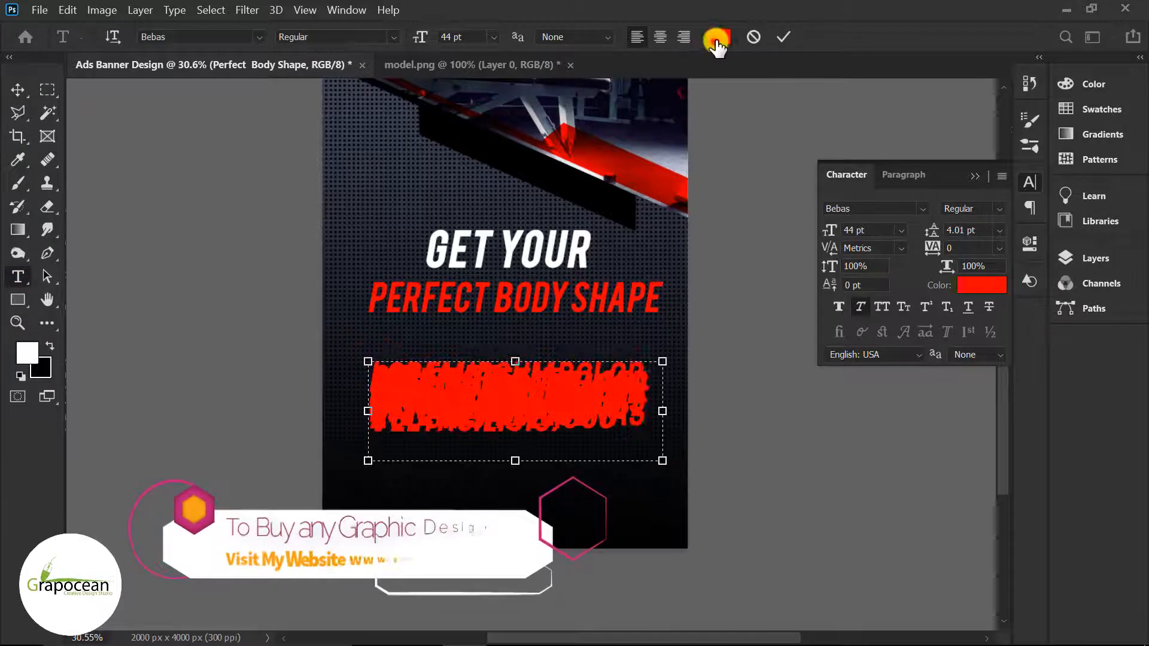
left_click(716, 37)
left_click(574, 264)
left_click(1084, 327)
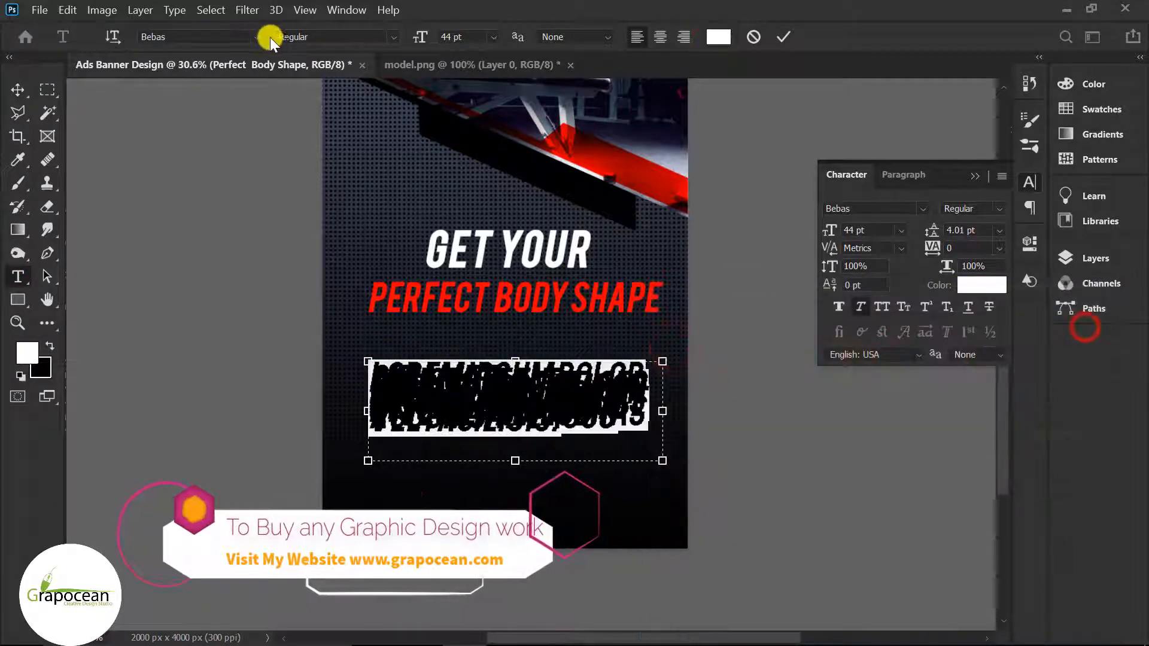
left_click(259, 37)
left_click(312, 107)
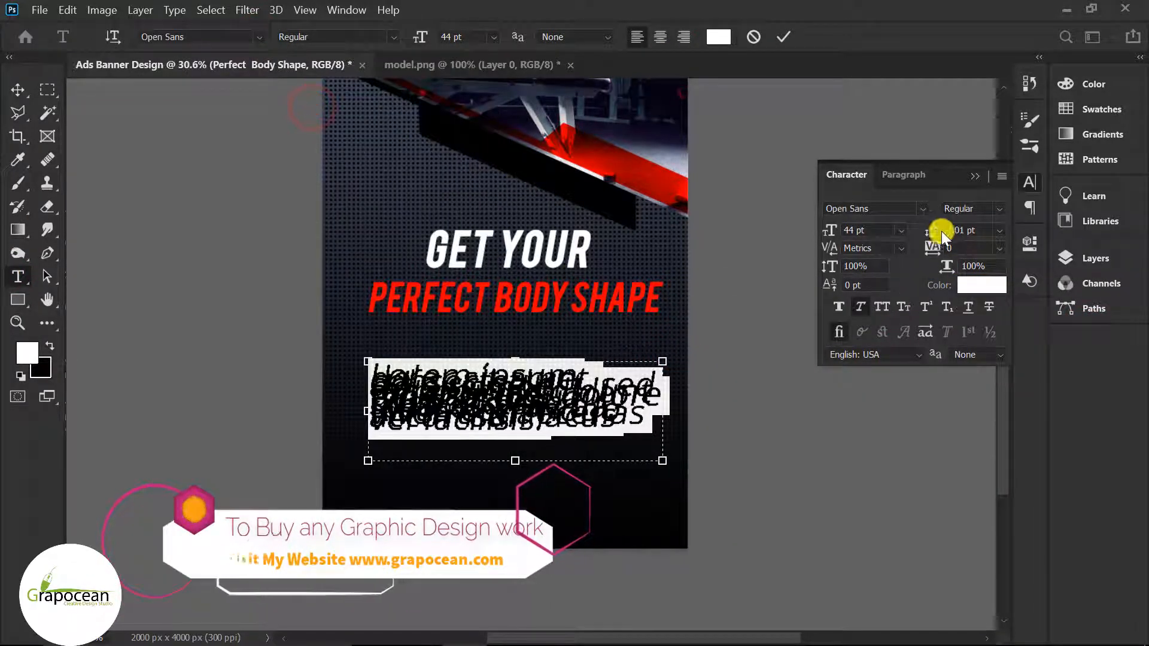
Step: Set the paragraph to 13 pt with 18.01 pt leading, non-italic and centre-aligned
left_click_drag(933, 232, 935, 232)
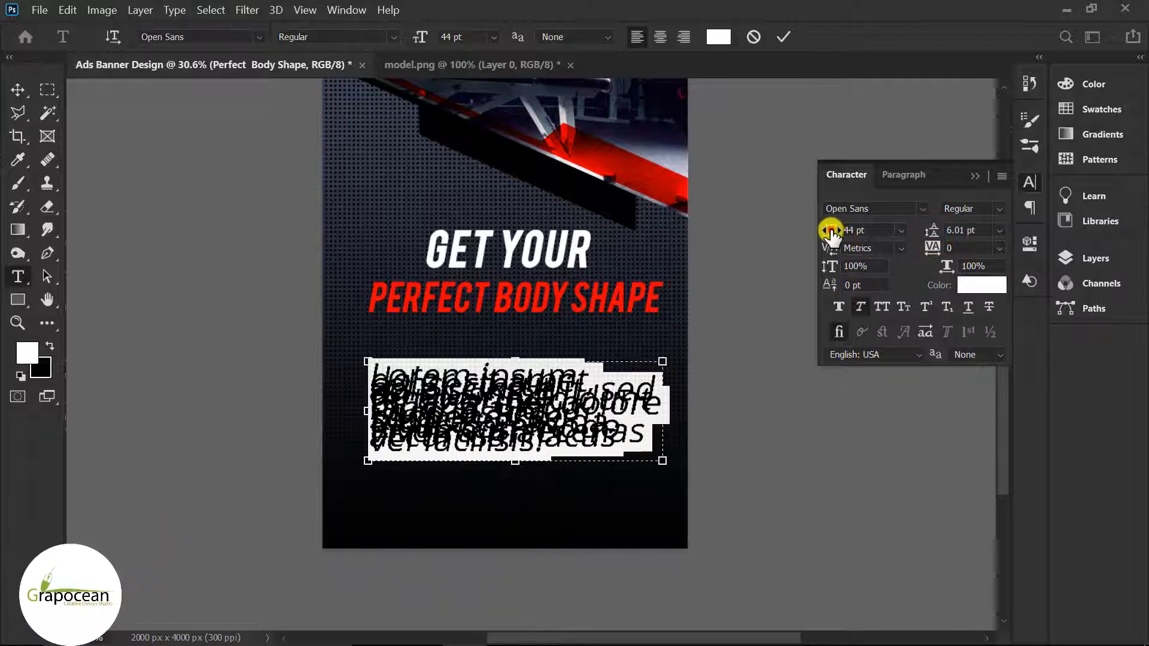
left_click_drag(831, 231, 793, 231)
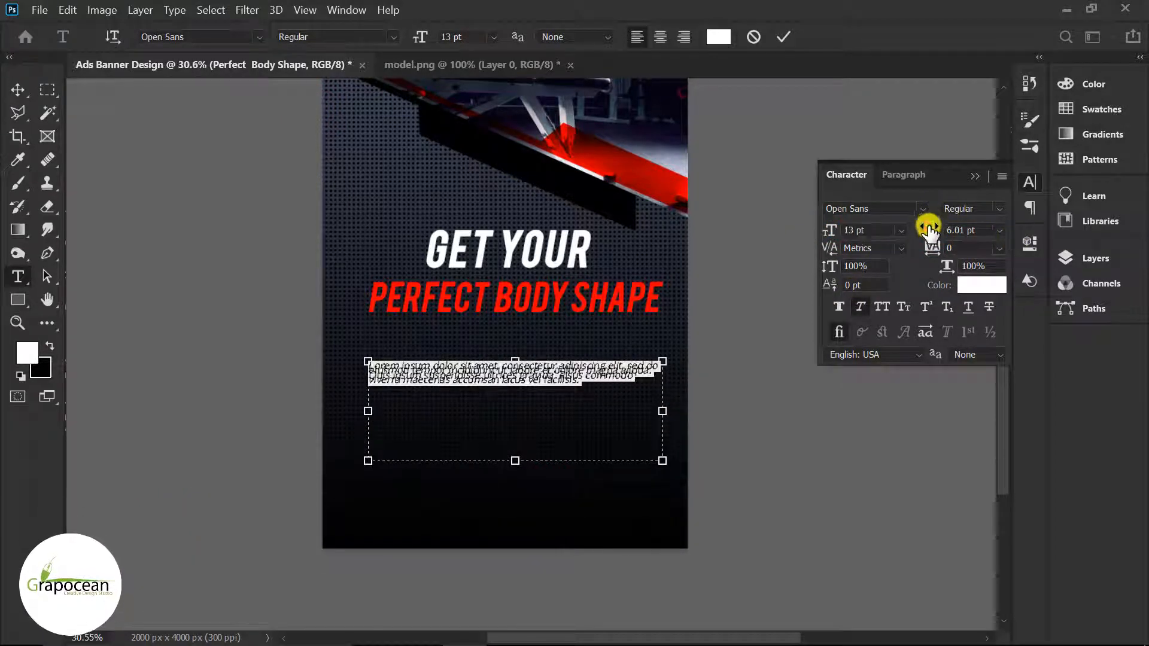
left_click_drag(929, 231, 938, 235)
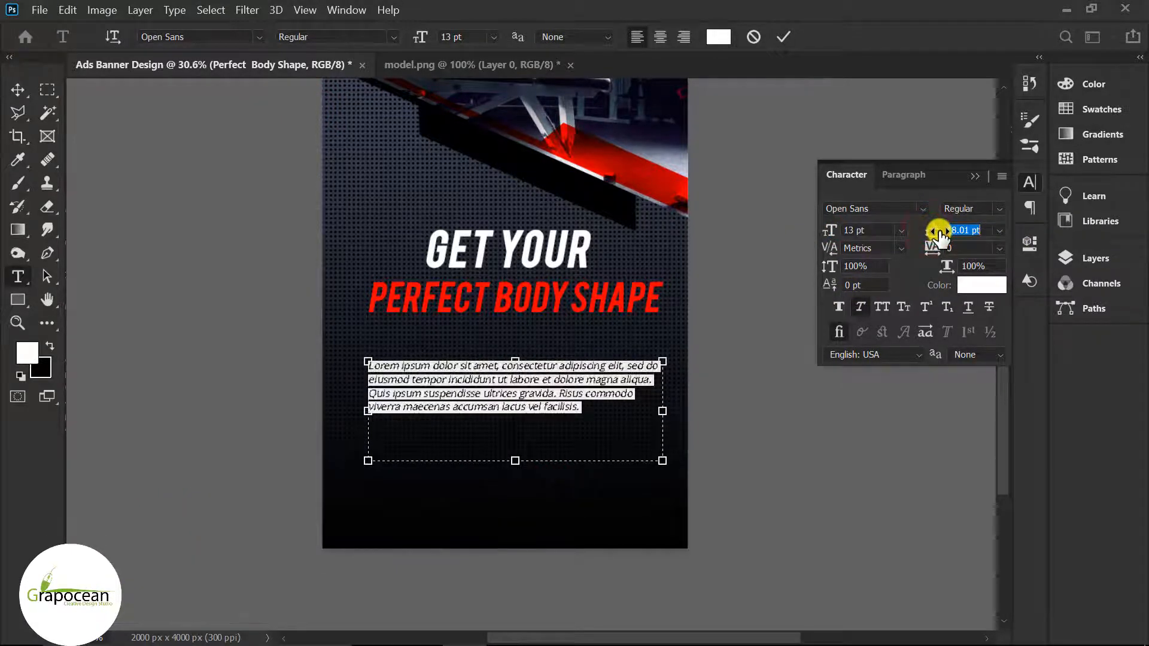
left_click(859, 307)
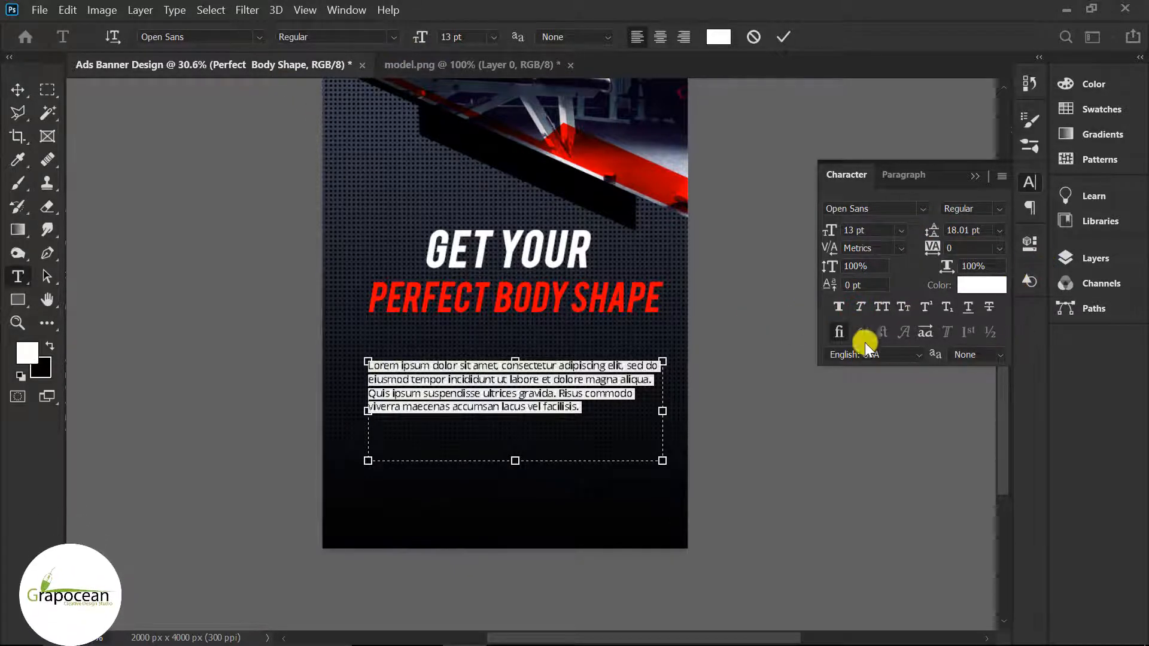
left_click(658, 36)
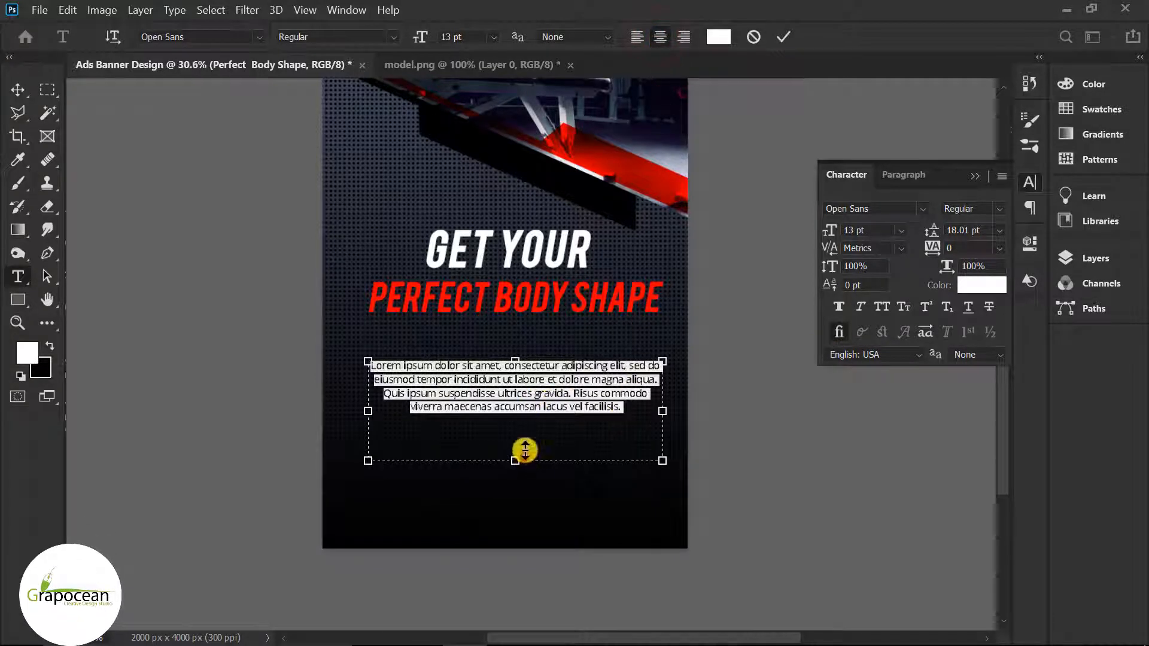
Step: Resize the text box so the paragraph wraps into two lines under the headline
left_click_drag(525, 449, 531, 390)
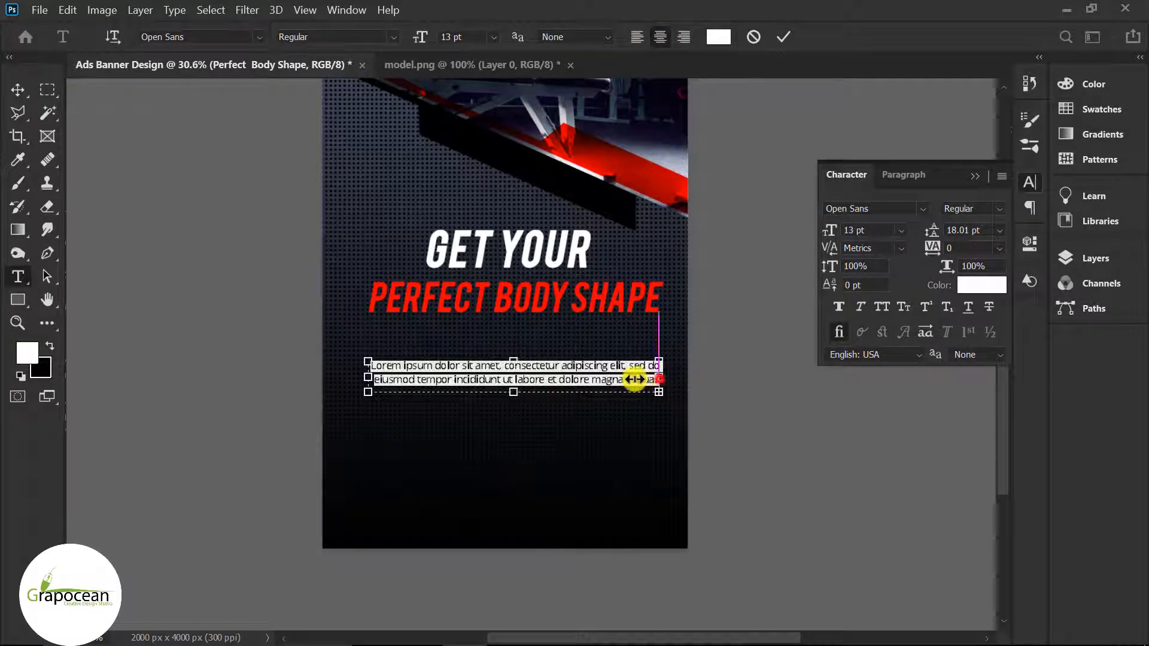
left_click_drag(628, 379, 569, 371)
left_click(17, 89)
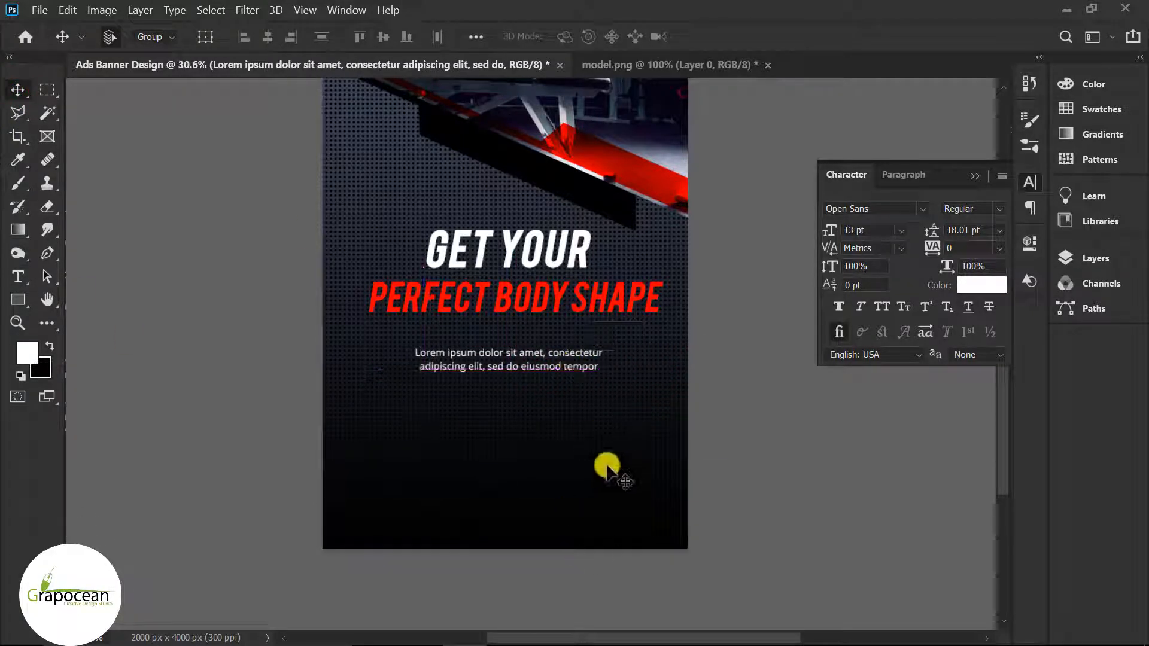
scroll(608, 465, "down", 3)
scroll(590, 532, "up", 4)
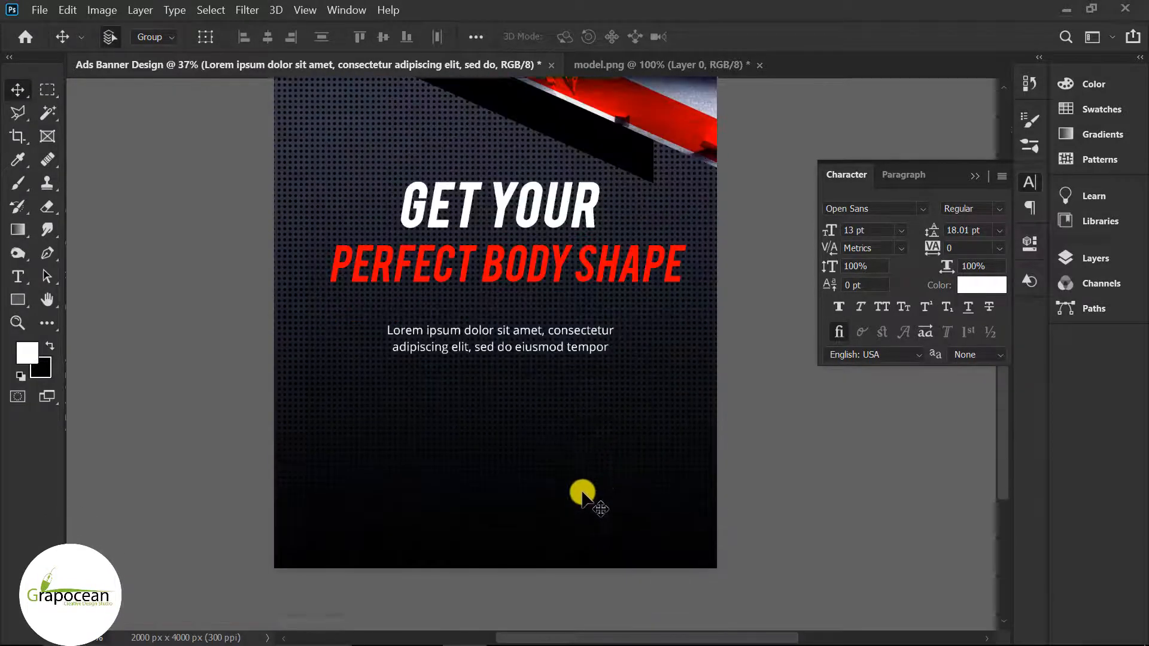
scroll(583, 494, "down", 1)
right_click(17, 299)
Step: Draw an 820 × 192 px rounded rectangle below the paragraph with a gradient fill
left_click(75, 316)
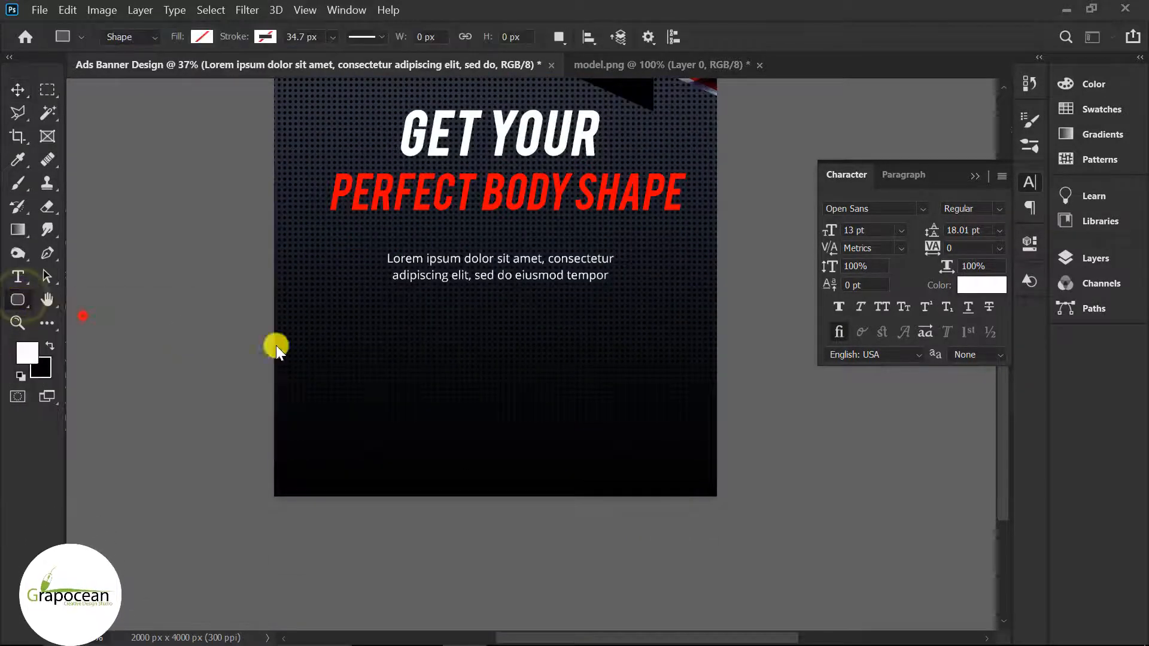
left_click_drag(585, 394, 584, 394)
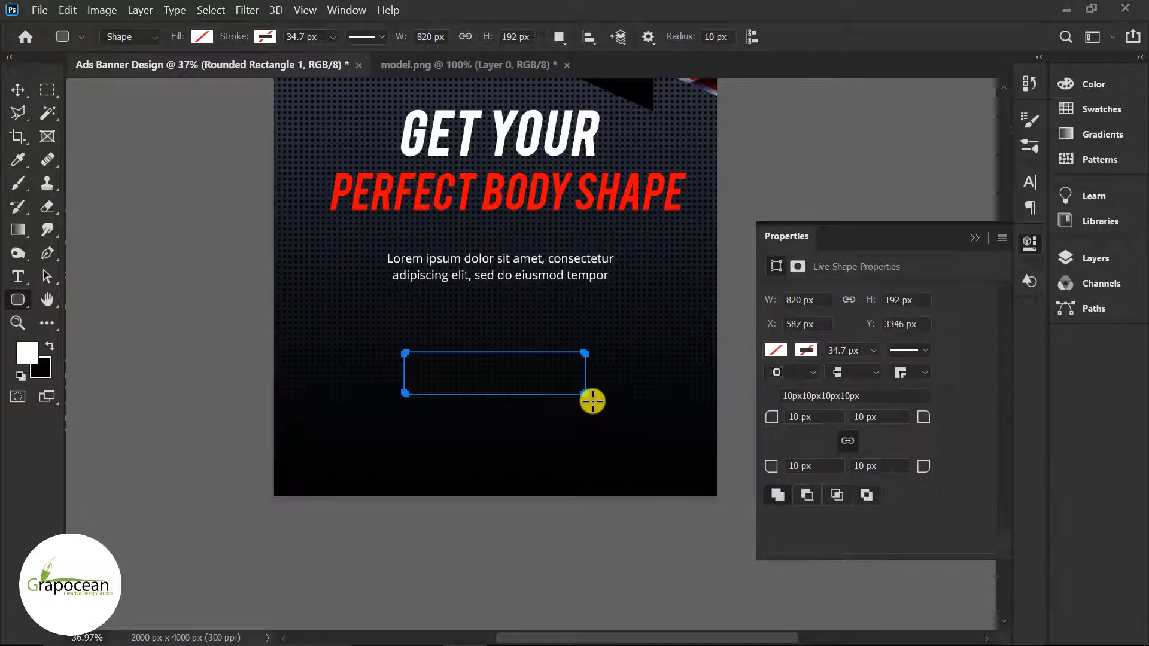
left_click(203, 37)
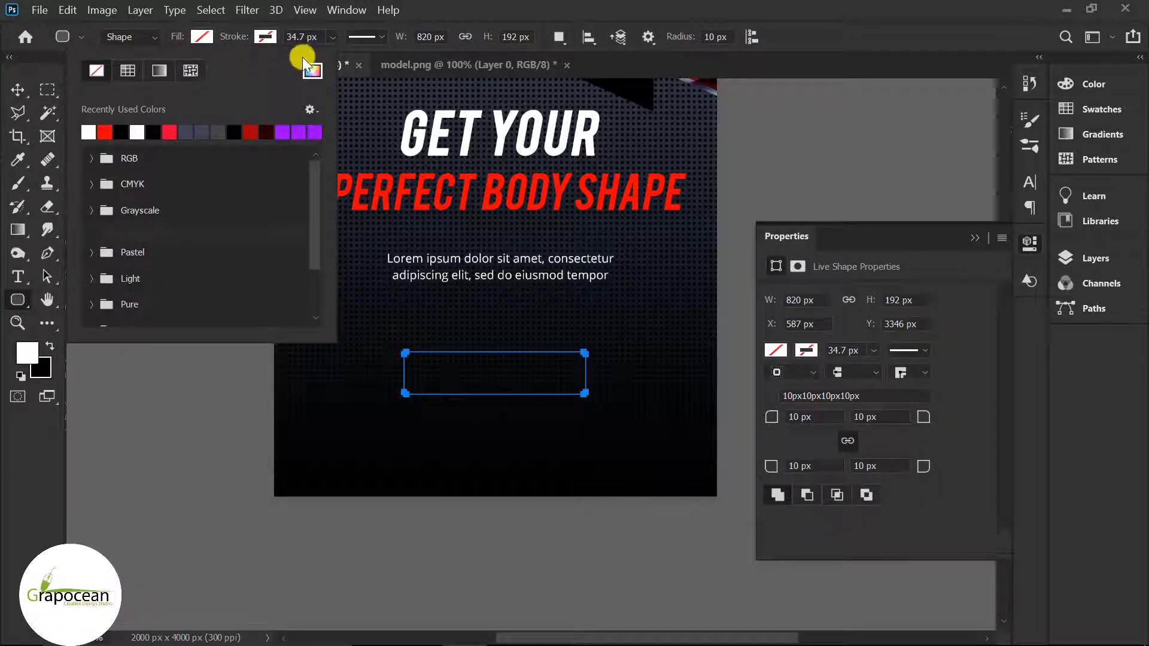
left_click(159, 70)
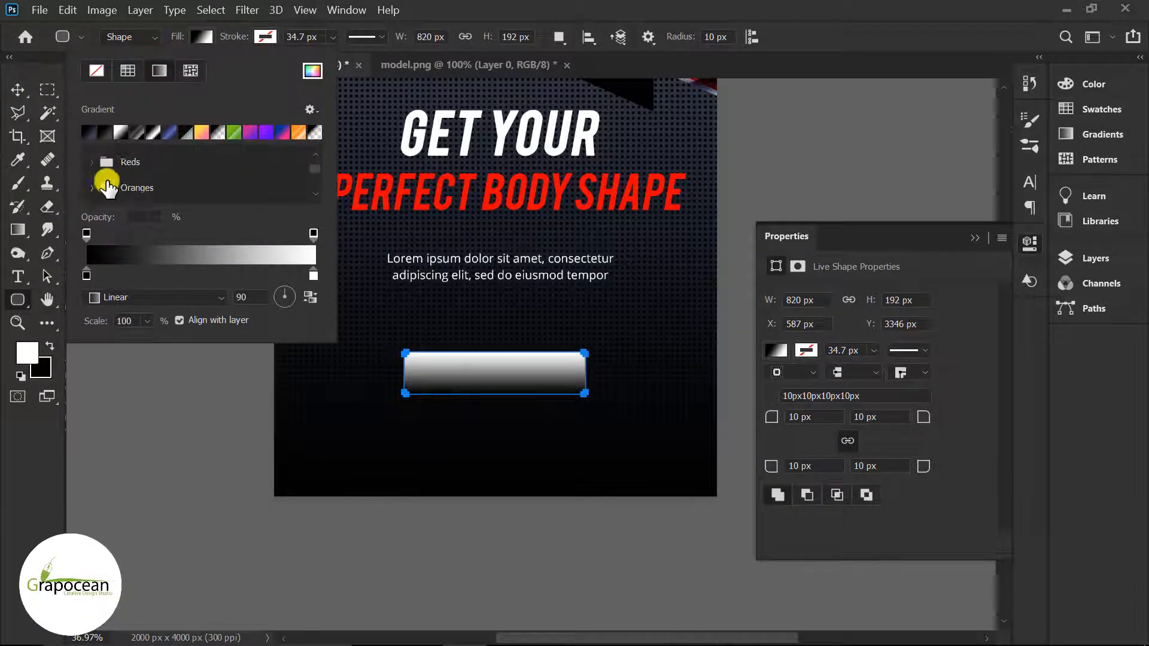
Step: Choose a red gradient preset for the button's fill
left_click(105, 179)
scroll(192, 179, "down", 1)
scroll(197, 180, "up", 1)
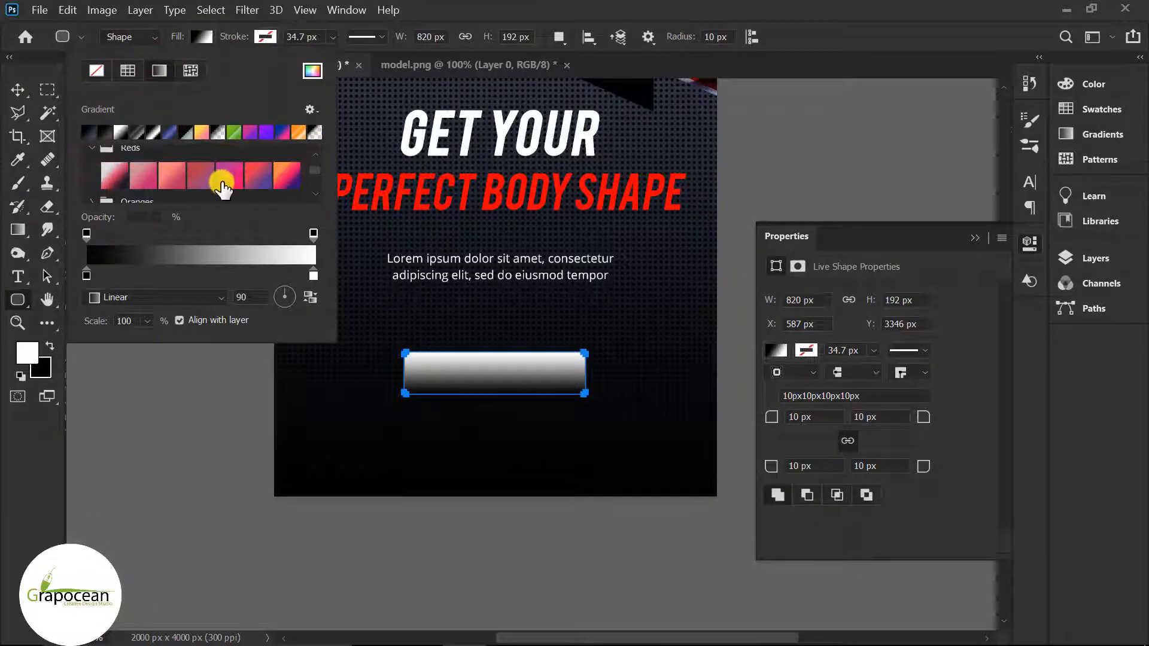
left_click(231, 177)
scroll(203, 182, "down", 5)
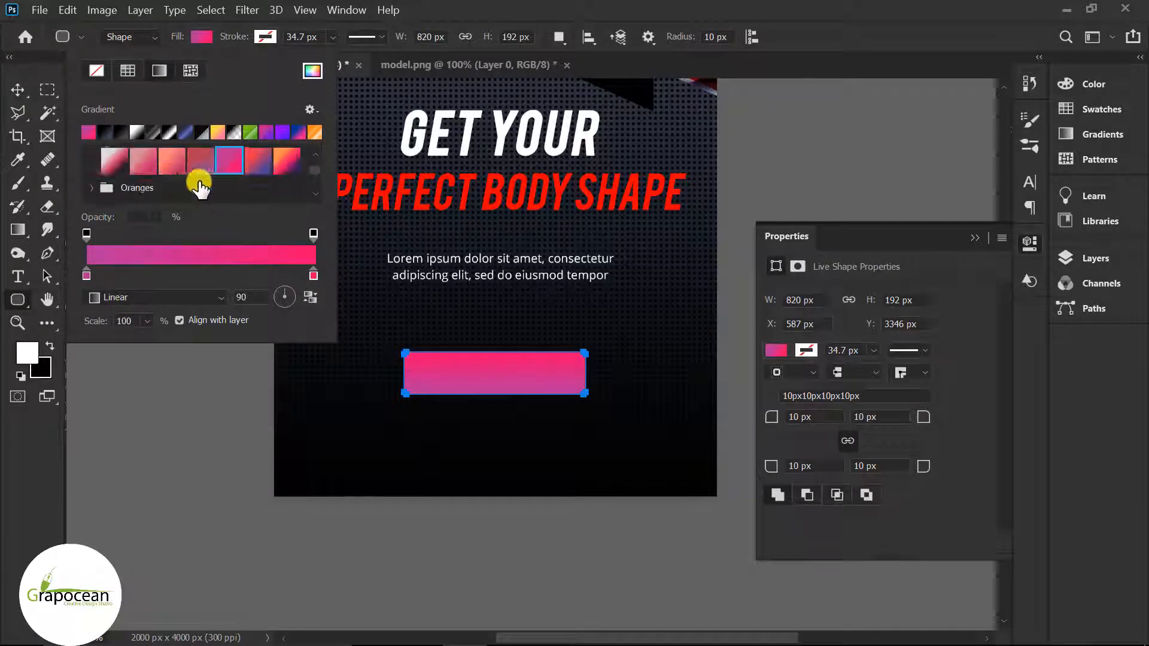
left_click(94, 191)
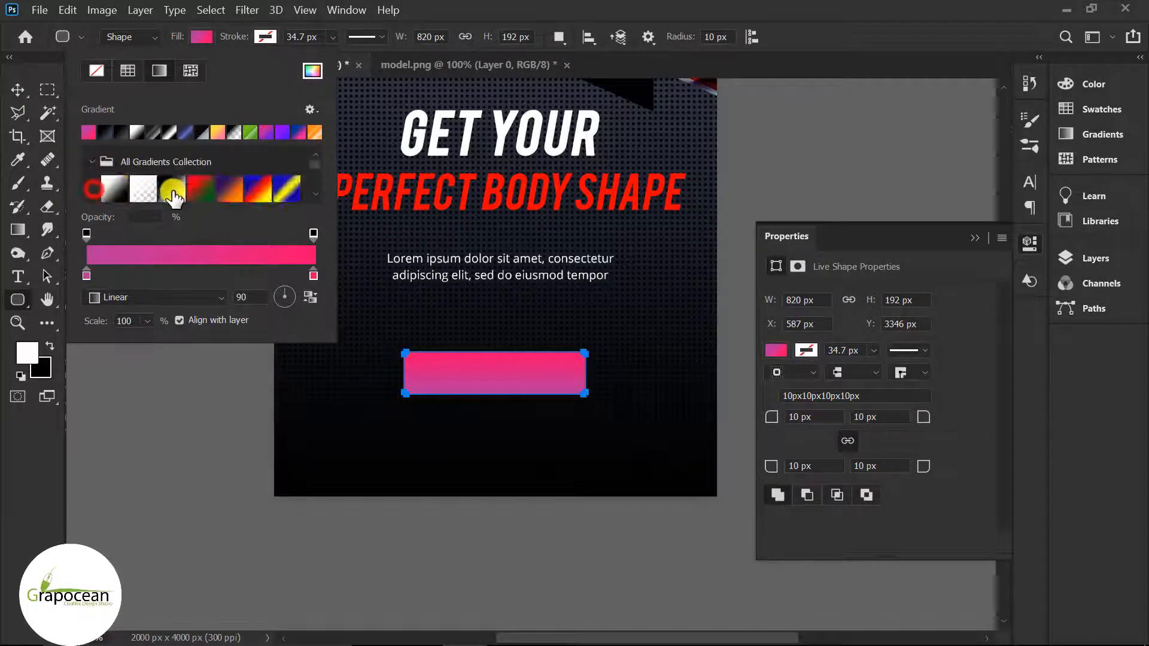
scroll(257, 185, "down", 5)
scroll(262, 195, "down", 8)
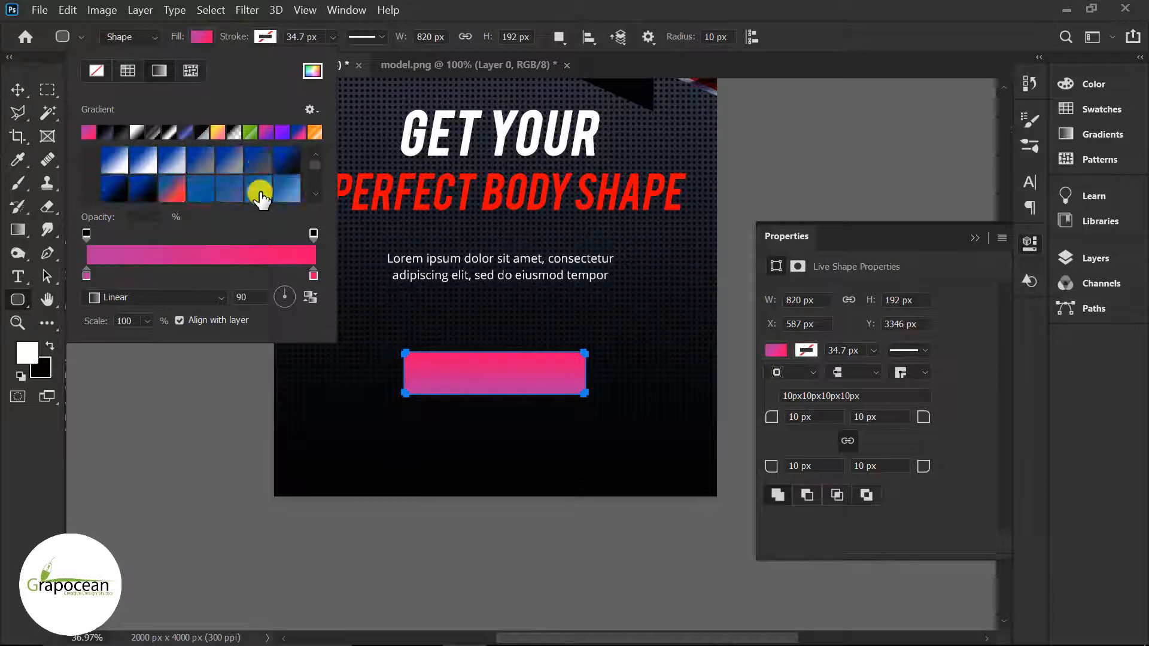
scroll(257, 191, "down", 4)
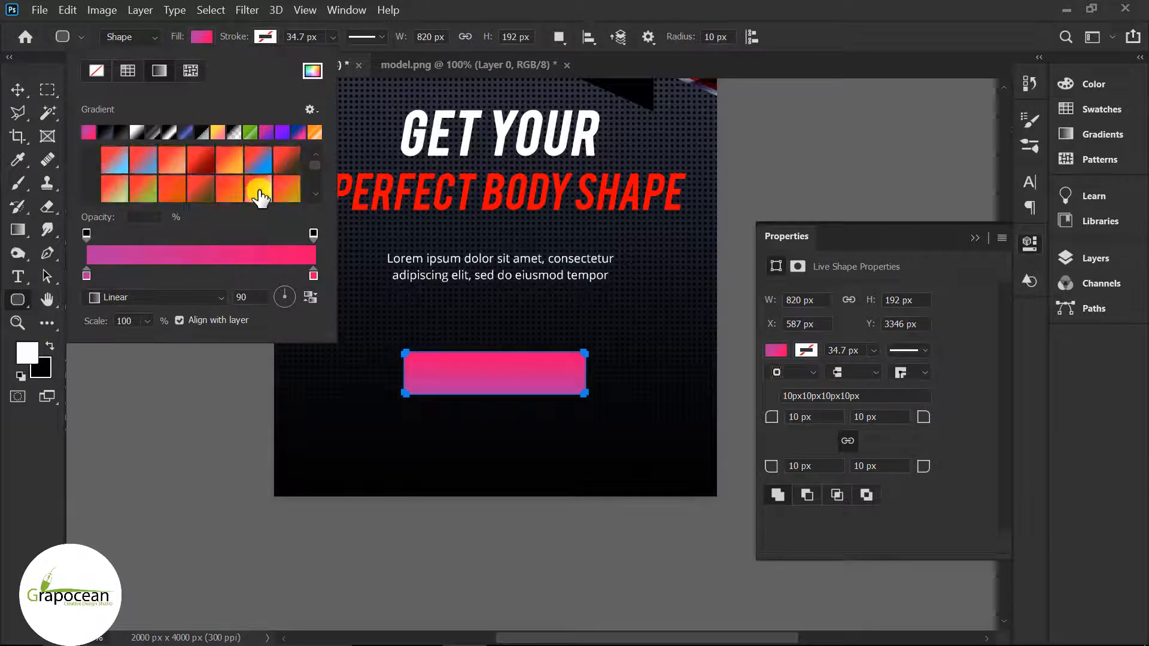
left_click(201, 176)
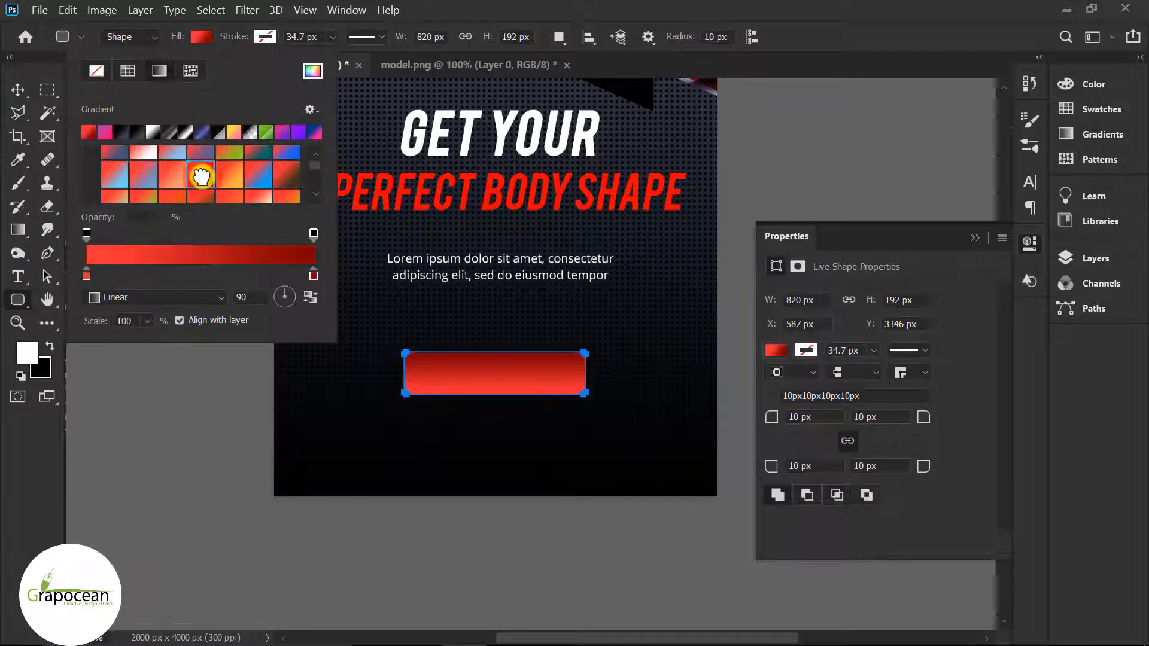
left_click(15, 96)
left_click(975, 238)
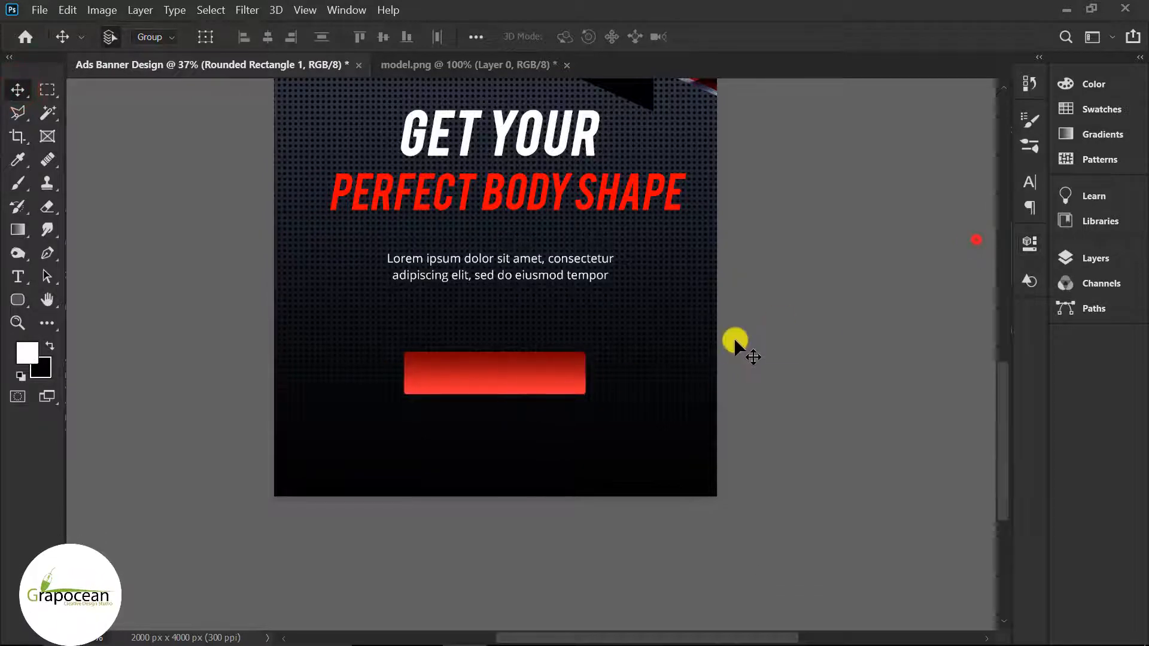
Step: Nudge the red button up and add a 'Join Now' text line below it
scroll(735, 341, "down", 9)
scroll(534, 529, "up", 10)
left_click_drag(552, 486, 554, 478)
left_click(18, 275)
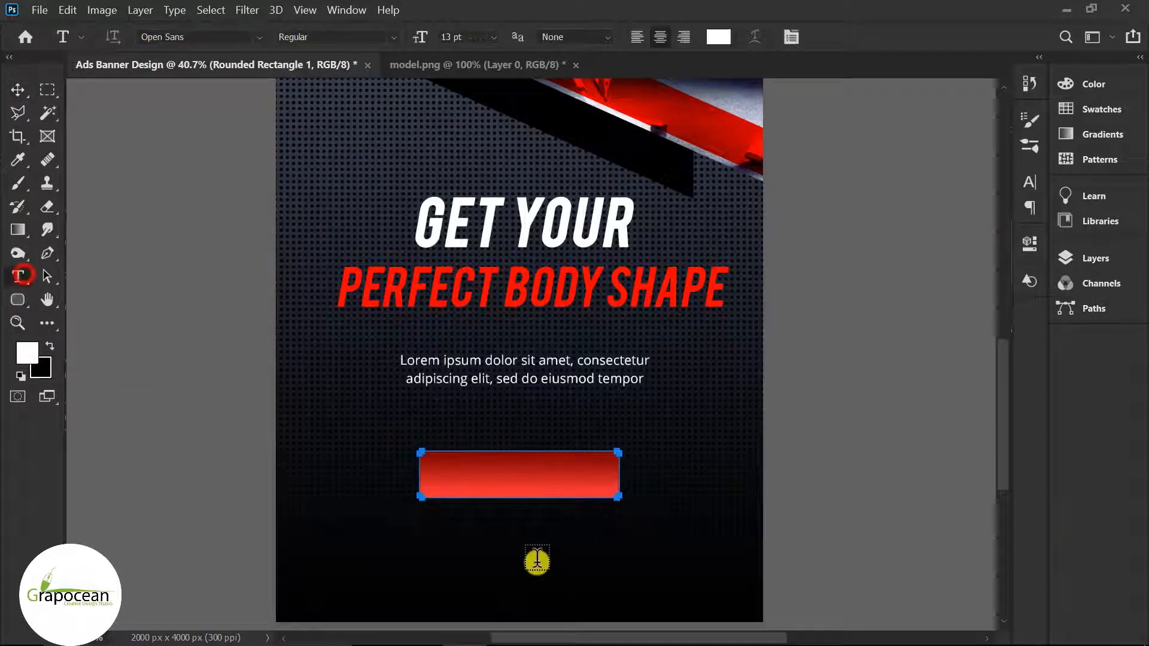
left_click(516, 551)
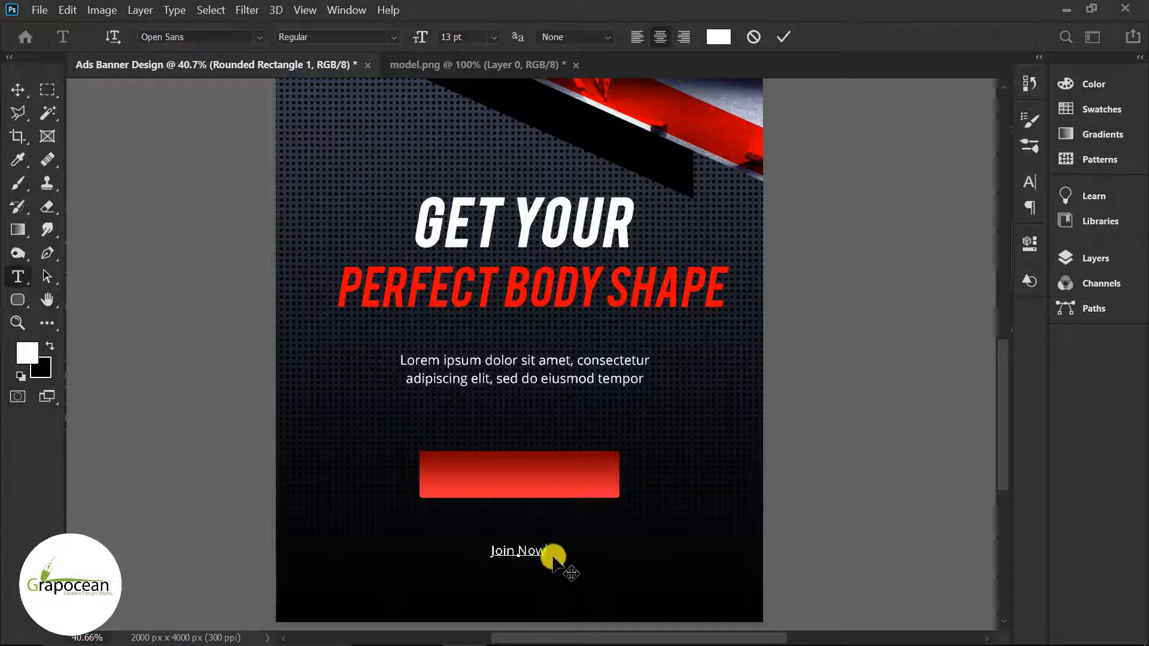
left_click_drag(546, 552, 333, 527)
Step: Set the Join Now text to Myriad Pro Bold at 29 pt
left_click(391, 38)
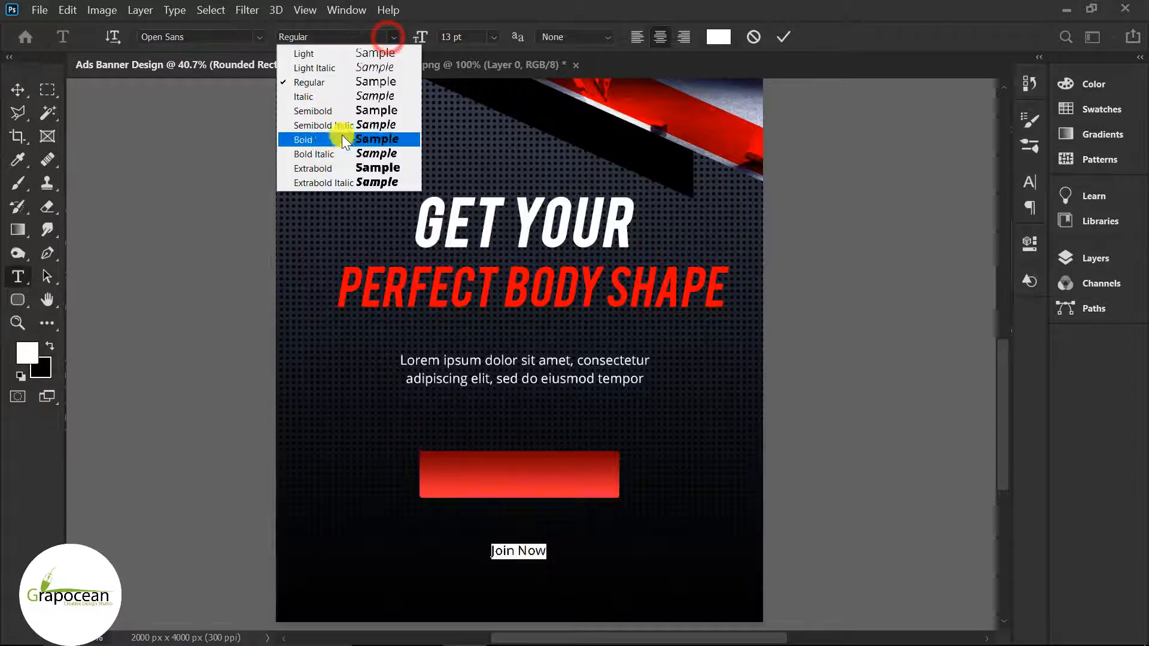
left_click(355, 169)
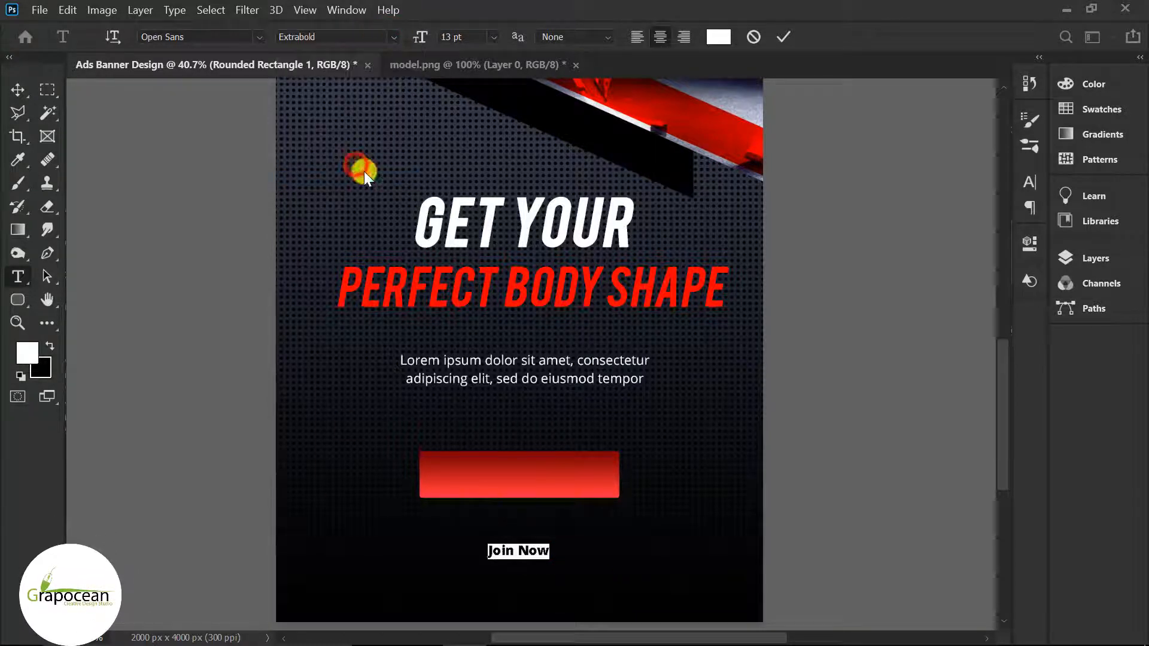
left_click_drag(420, 37, 440, 40)
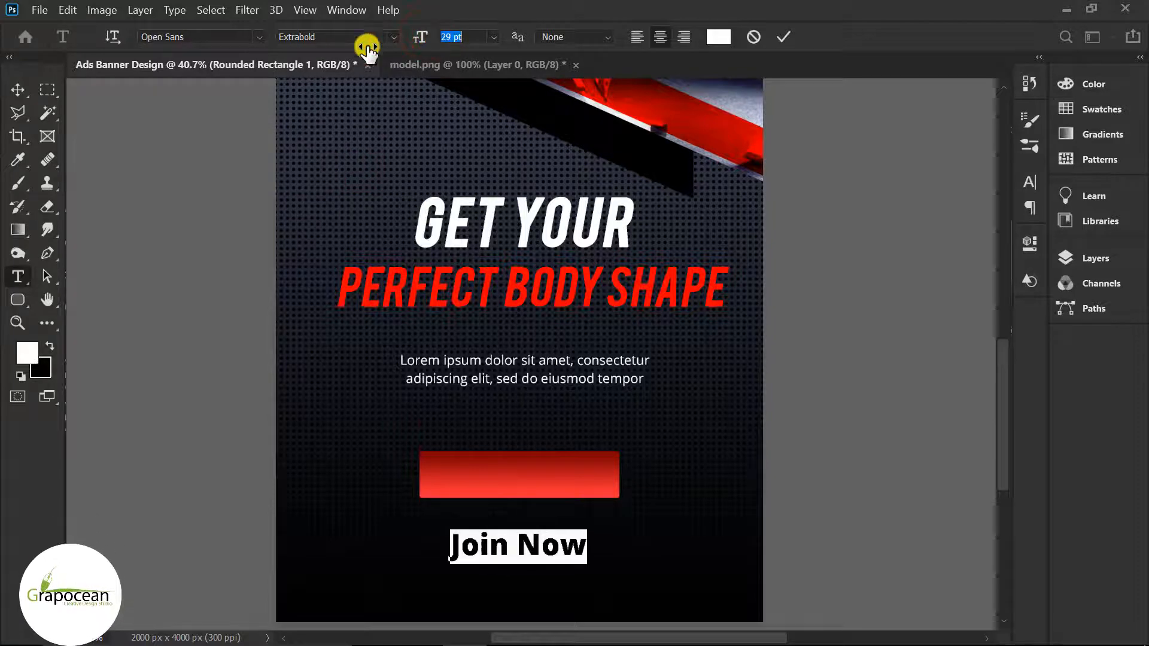
left_click(256, 37)
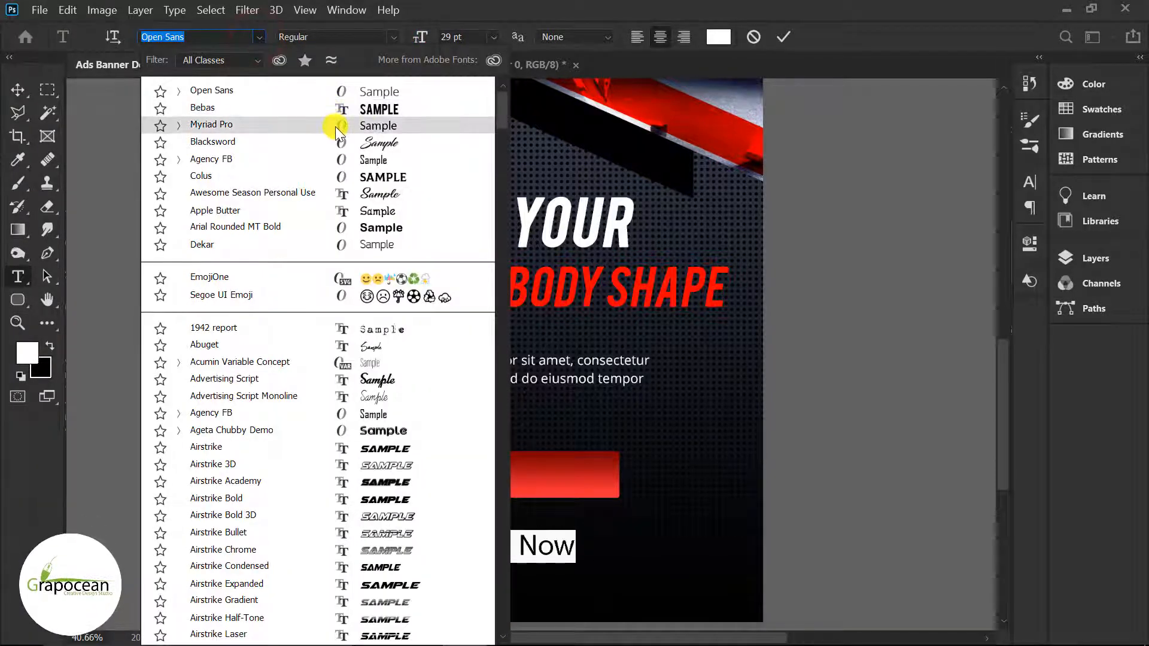
left_click(335, 125)
left_click(393, 36)
left_click(359, 82)
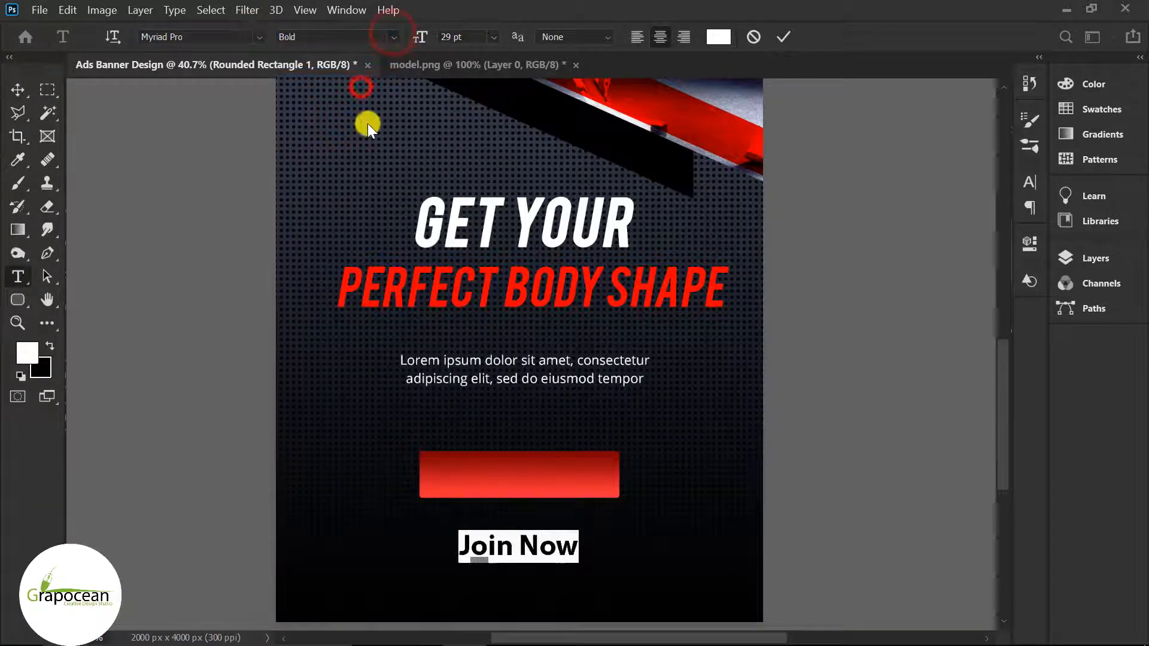
Step: Turn on All Caps and move JOIN NOW onto the red button
left_click(1027, 181)
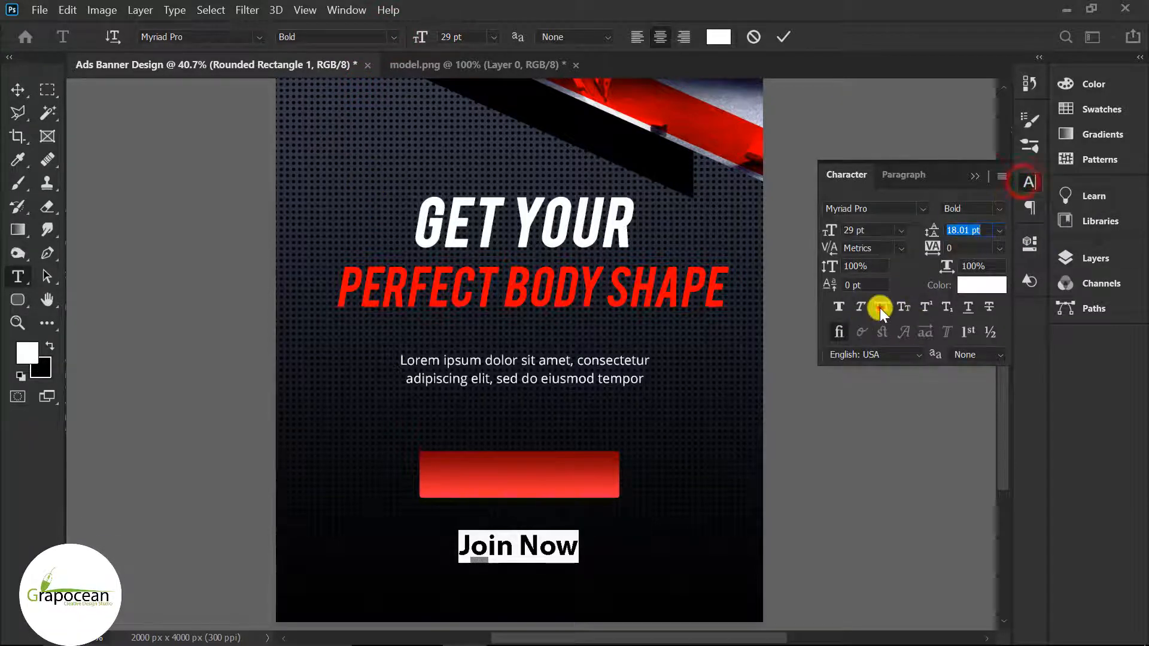
left_click(18, 89)
left_click_drag(589, 543, 575, 478)
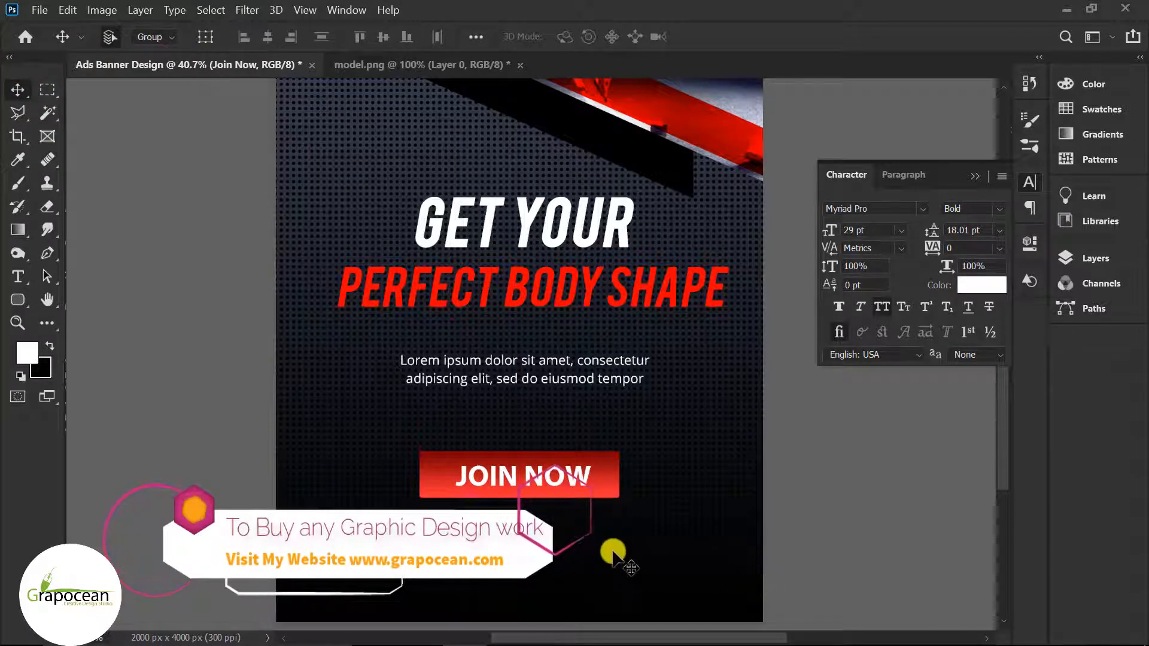
Step: Draw a white three-sided polygon triangle on the canvas
scroll(505, 508, "up", 2)
scroll(505, 509, "up", 1)
left_click(18, 299)
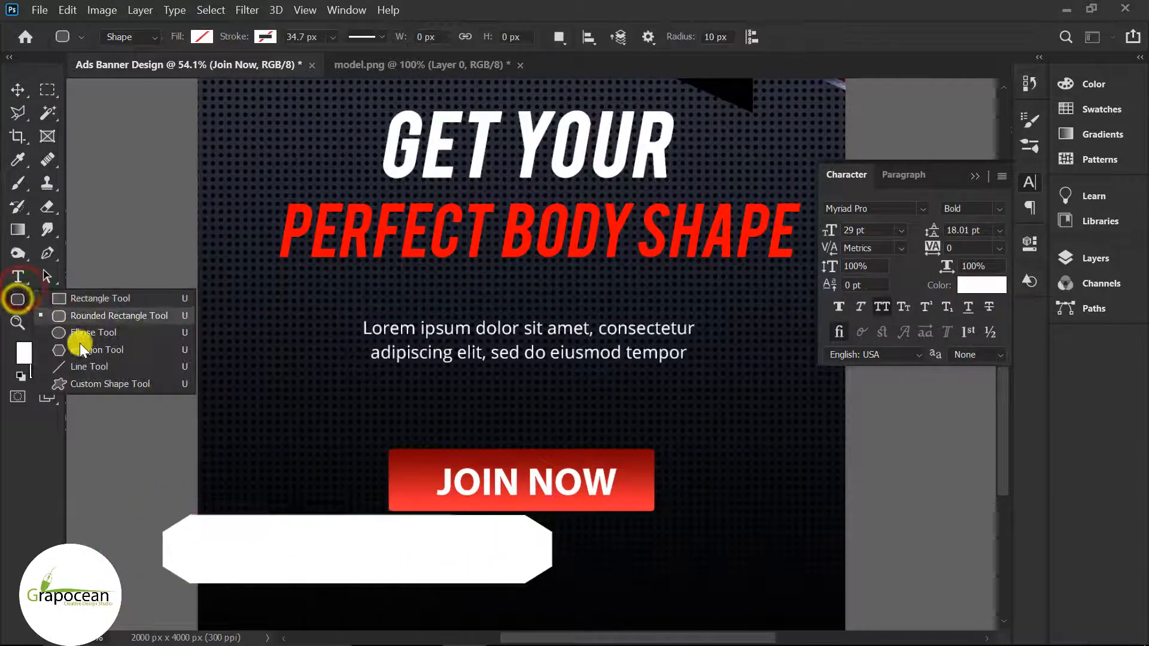
left_click(90, 350)
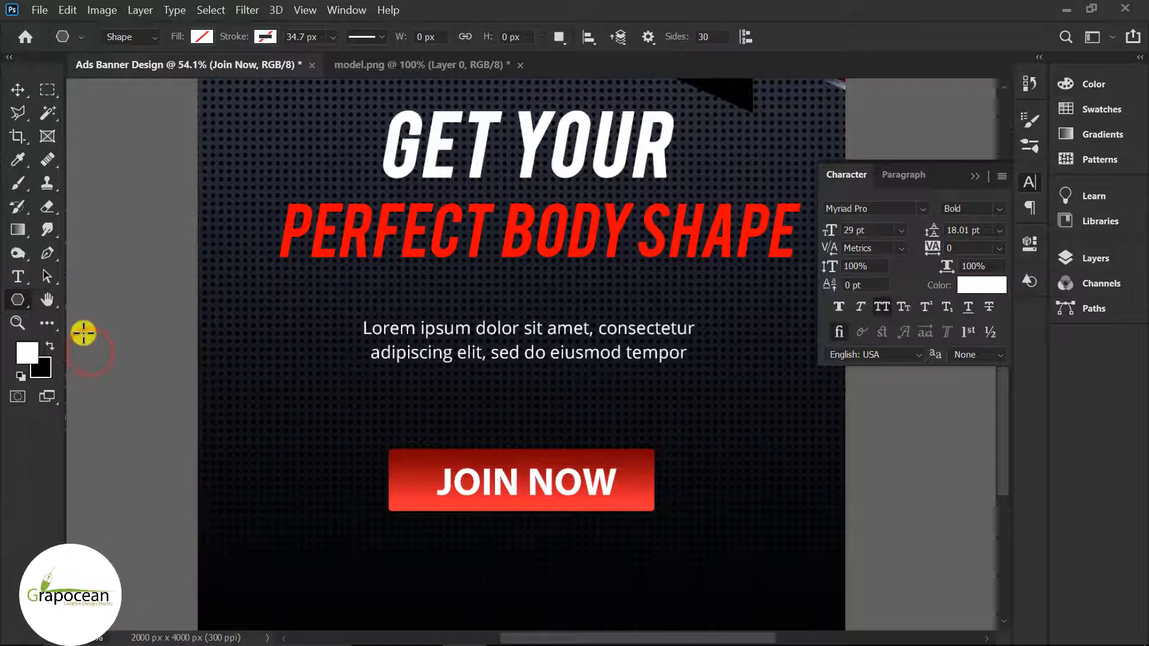
type("3")
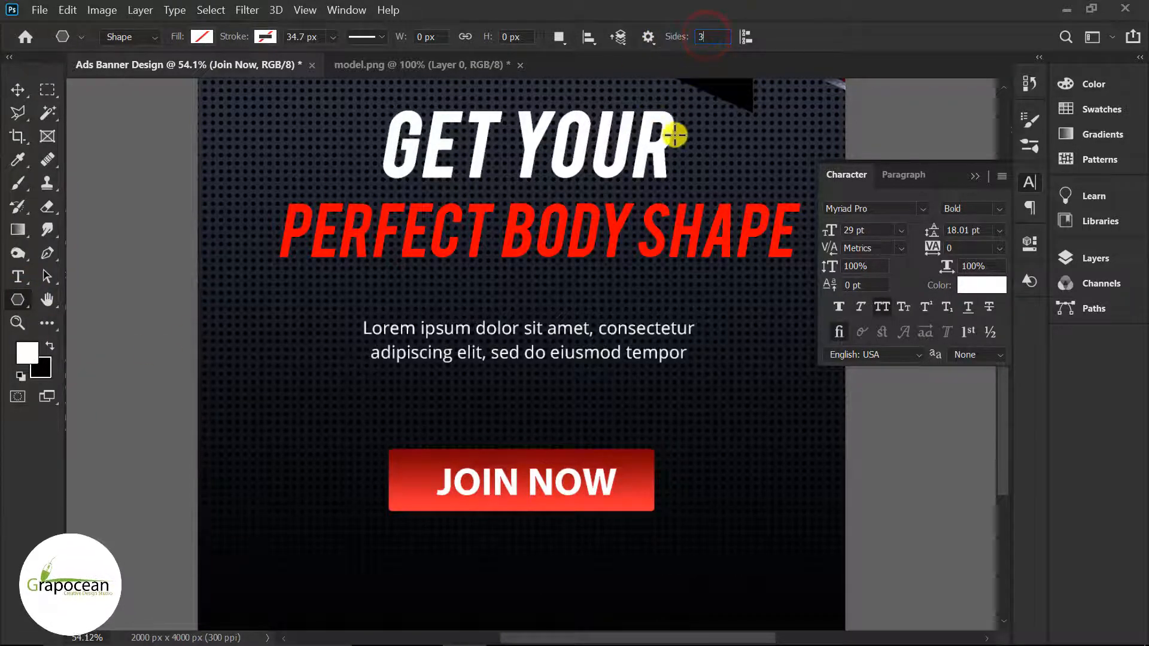
left_click(270, 347)
left_click(512, 341)
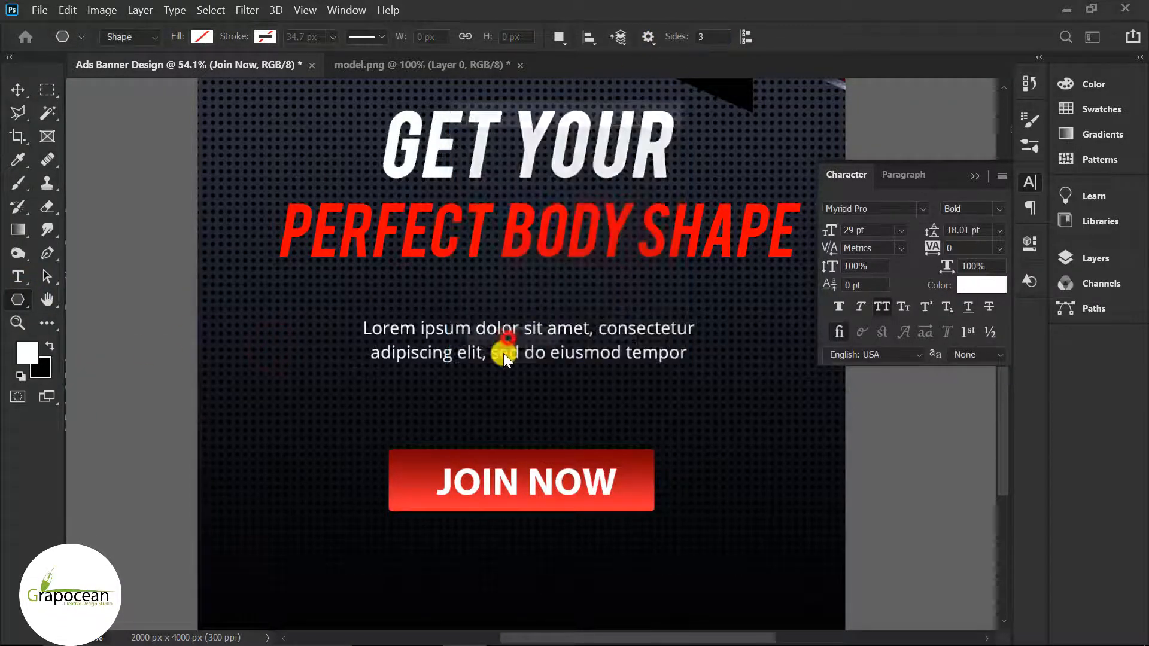
left_click(202, 37)
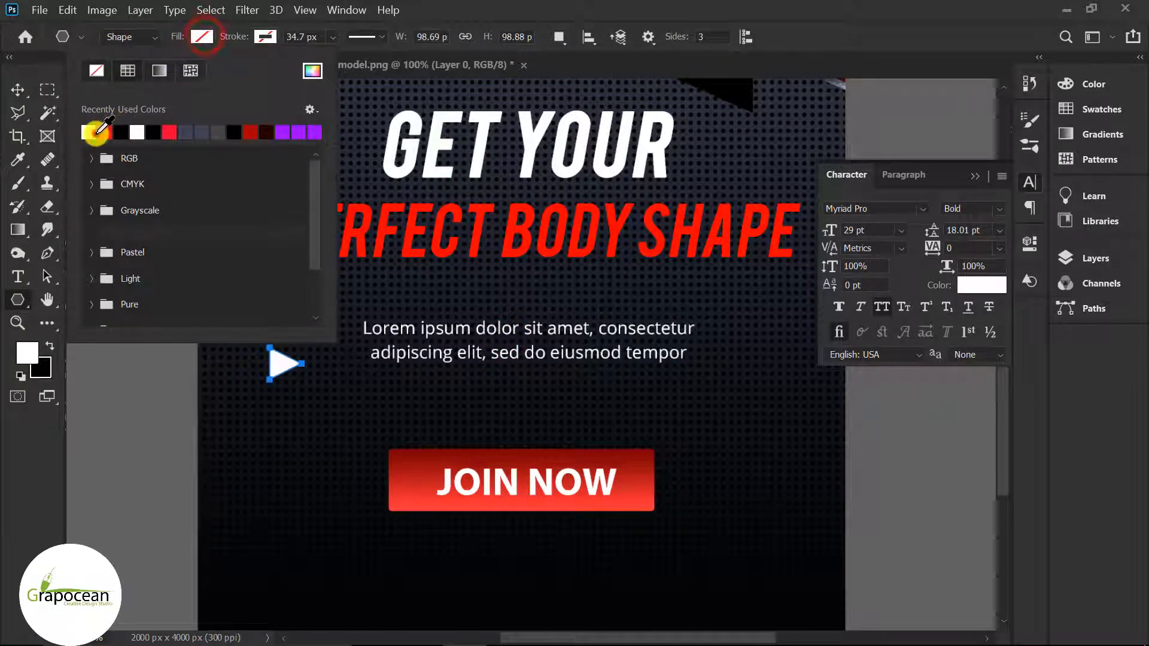
Step: Place the triangle at the left end of the JOIN NOW button
left_click(15, 90)
left_click_drag(277, 364, 397, 485)
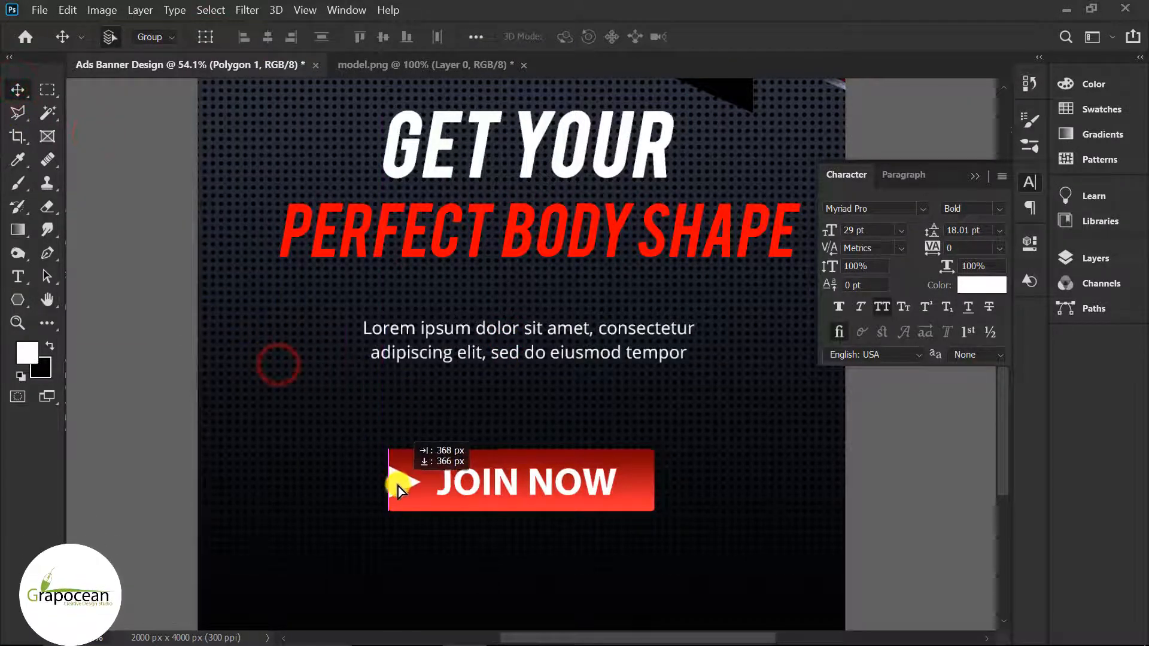
scroll(519, 557, "up", 2)
scroll(469, 461, "up", 4)
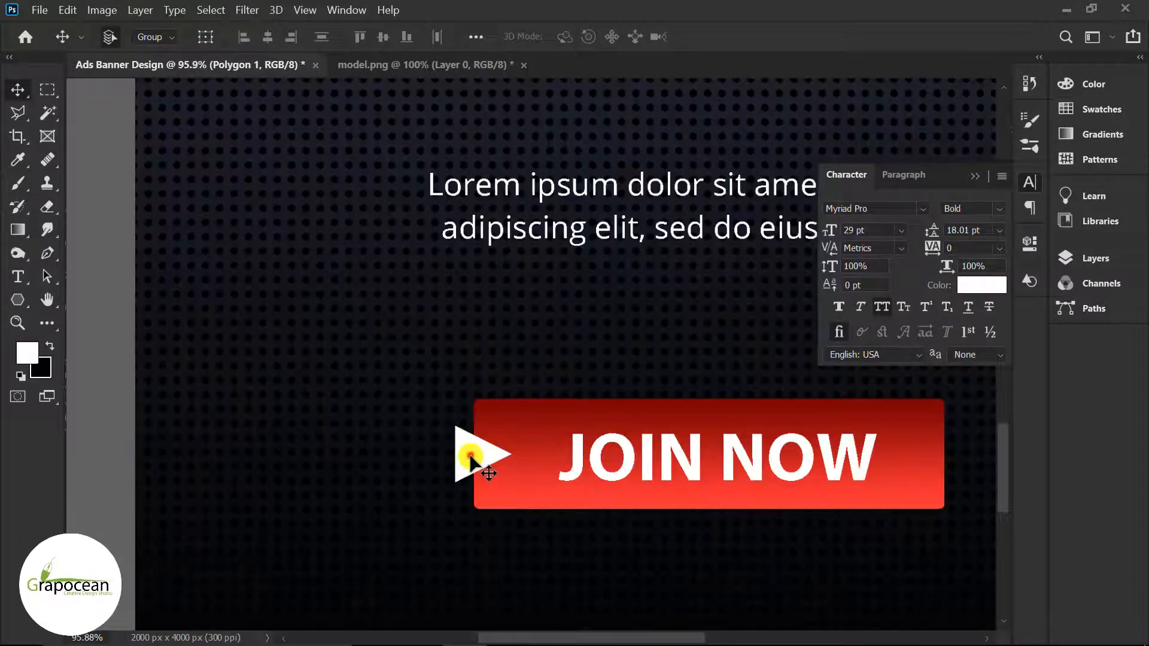
left_click_drag(469, 460, 471, 466)
scroll(687, 538, "down", 5)
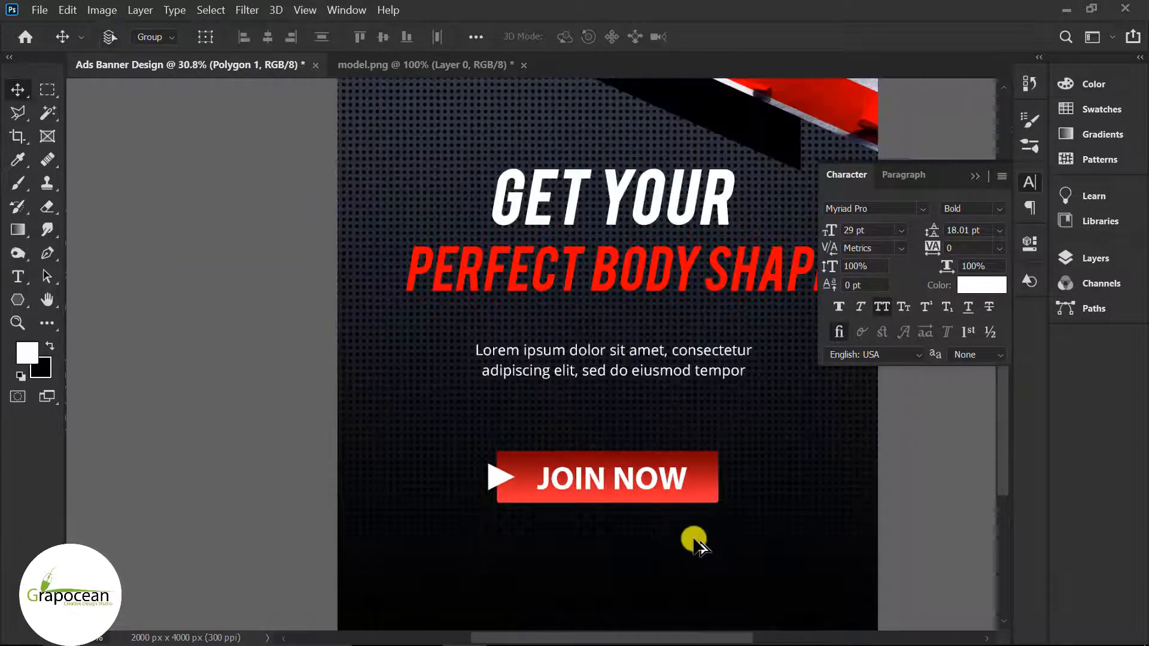
scroll(478, 530, "up", 2)
Step: Duplicate the triangle to the button's right end, flipped vertically and horizontally to point inward
left_click_drag(620, 500, 697, 498)
key("ctrl+t")
right_click(694, 497)
left_click(752, 486)
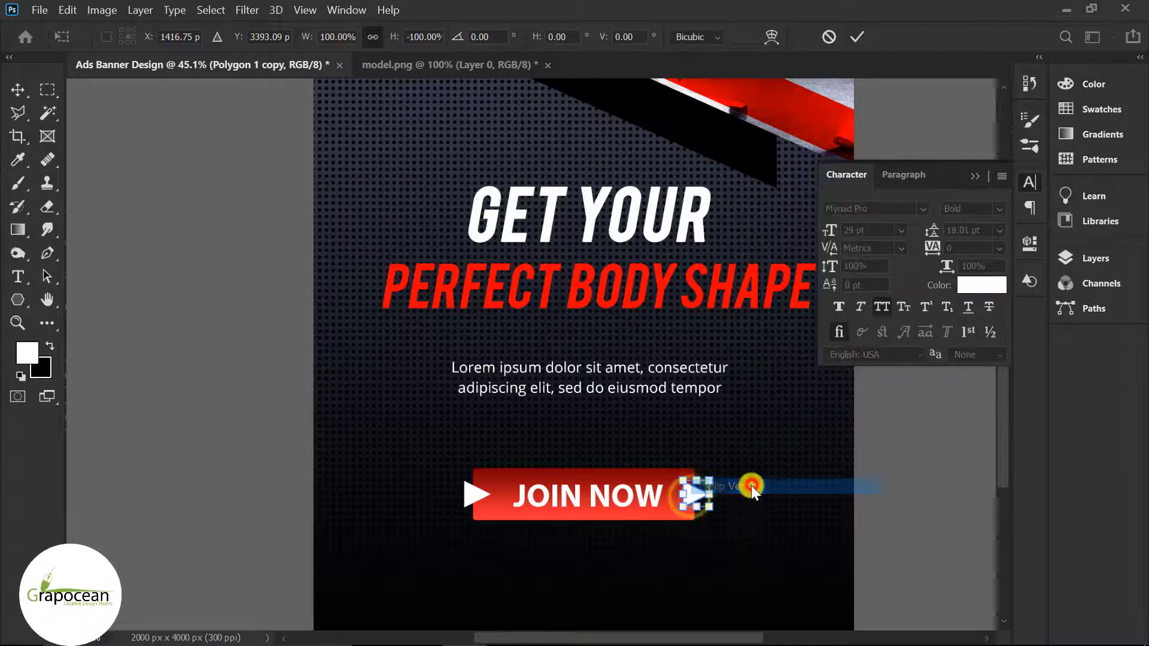
right_click(695, 487)
left_click(733, 470)
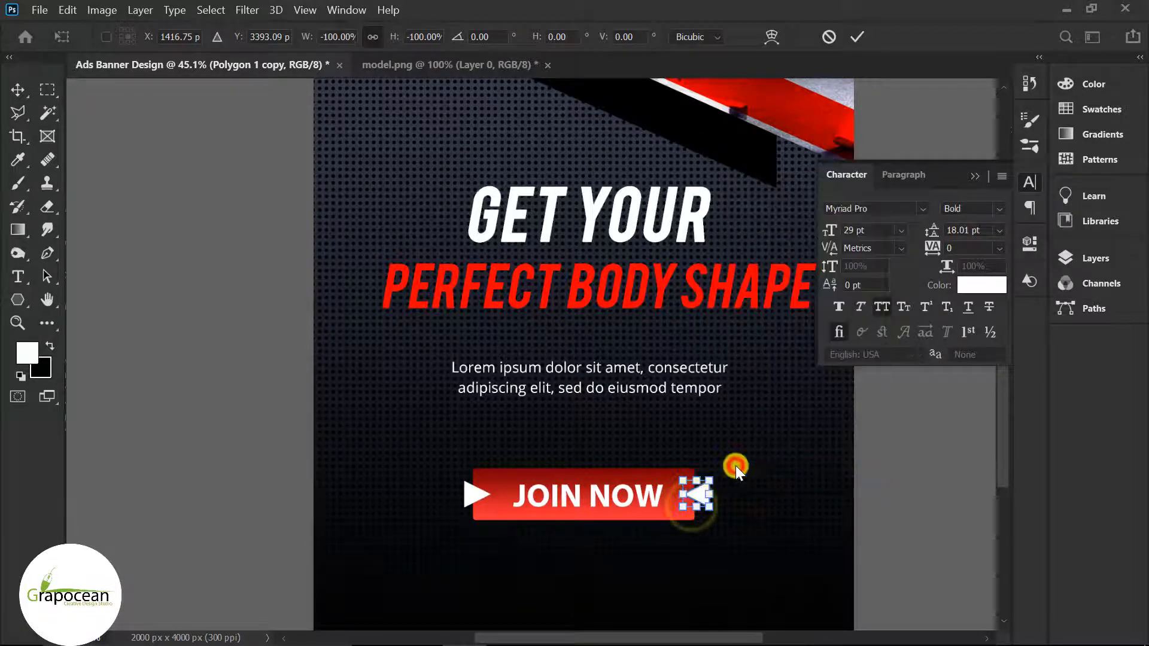
left_click(17, 89)
scroll(712, 501, "up", 2)
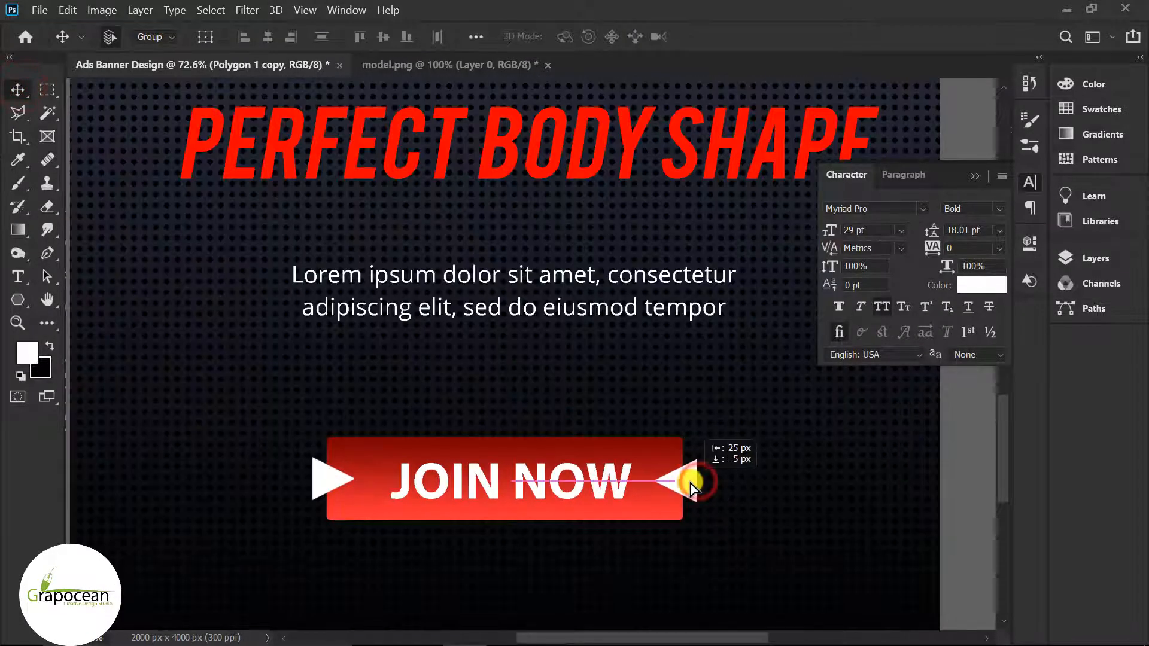
left_click_drag(691, 484, 688, 483)
scroll(739, 521, "down", 3)
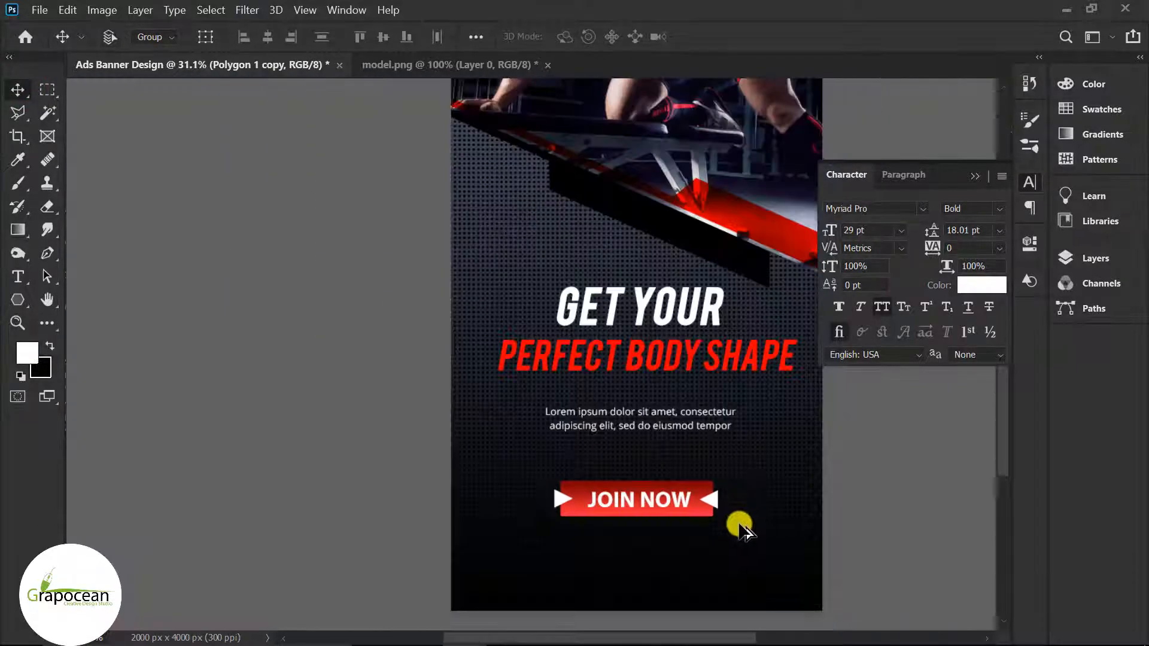
scroll(740, 526, "down", 2)
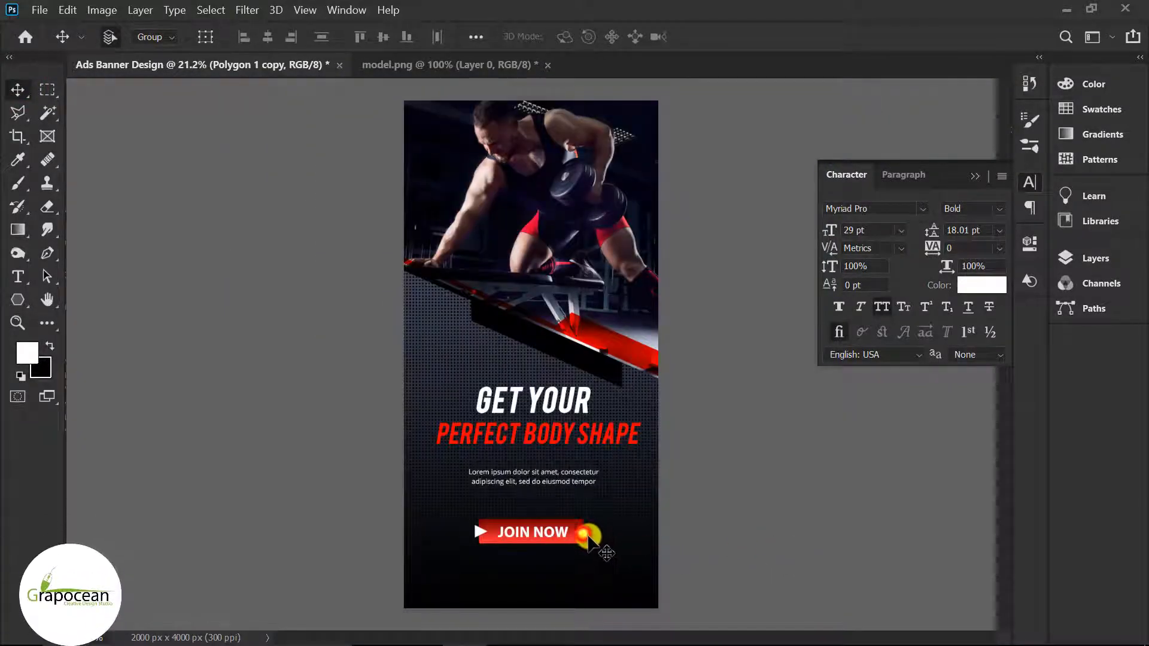
scroll(622, 569, "up", 2)
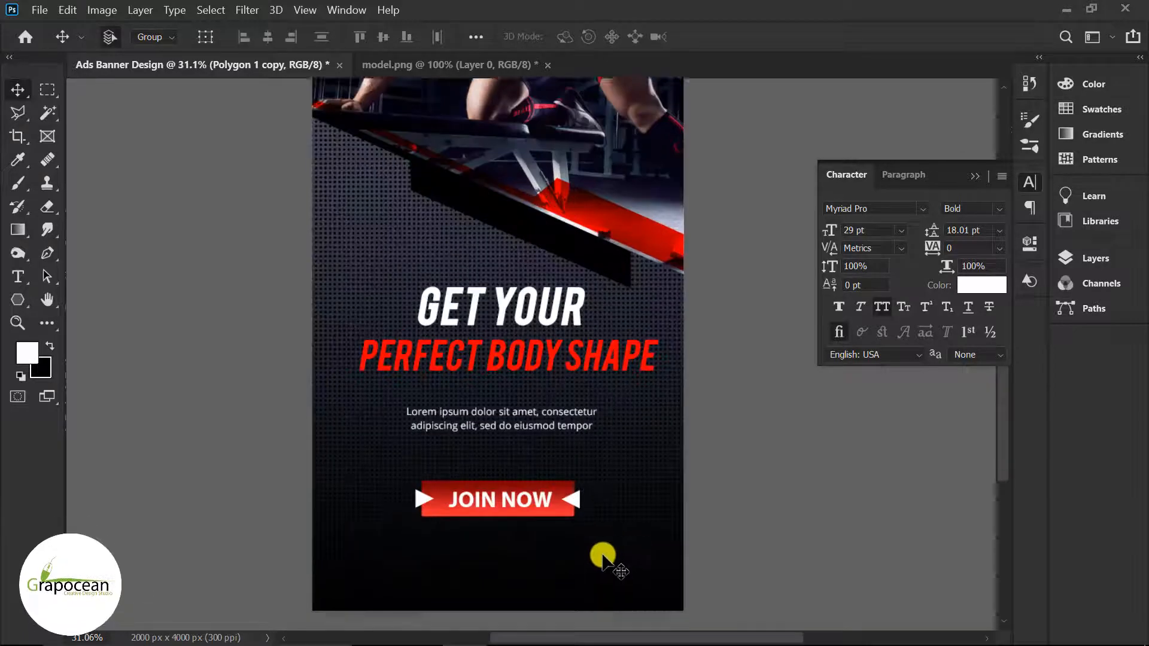
scroll(608, 551, "down", 1)
left_click(17, 277)
left_click(458, 491)
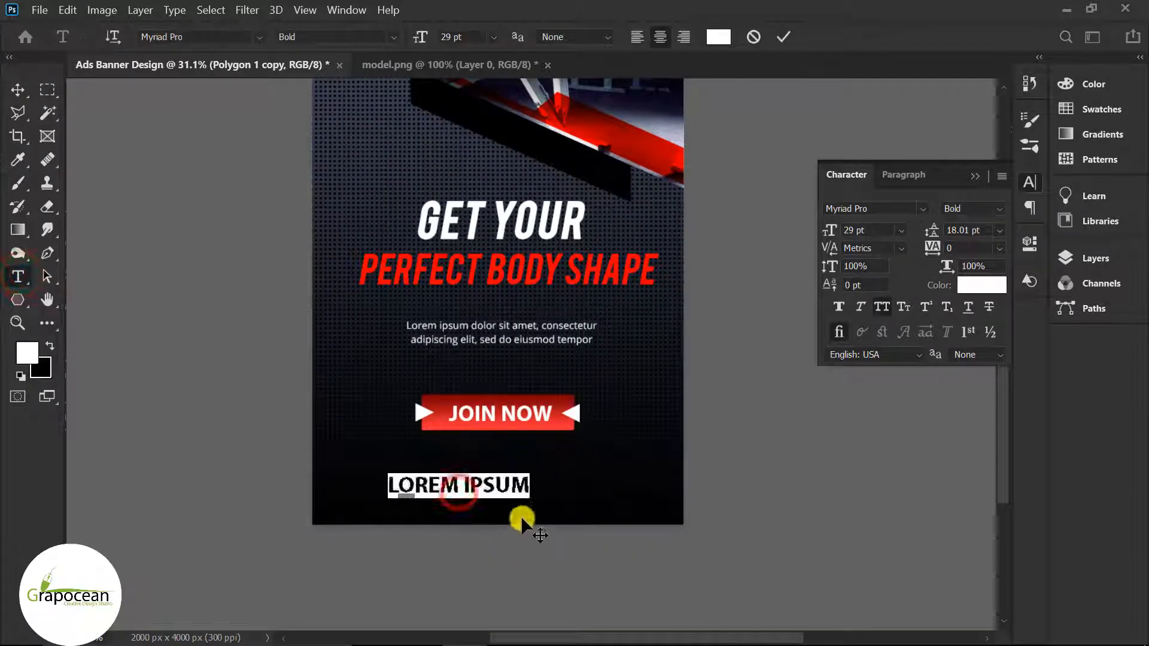
key("BackSpace")
type("www.g")
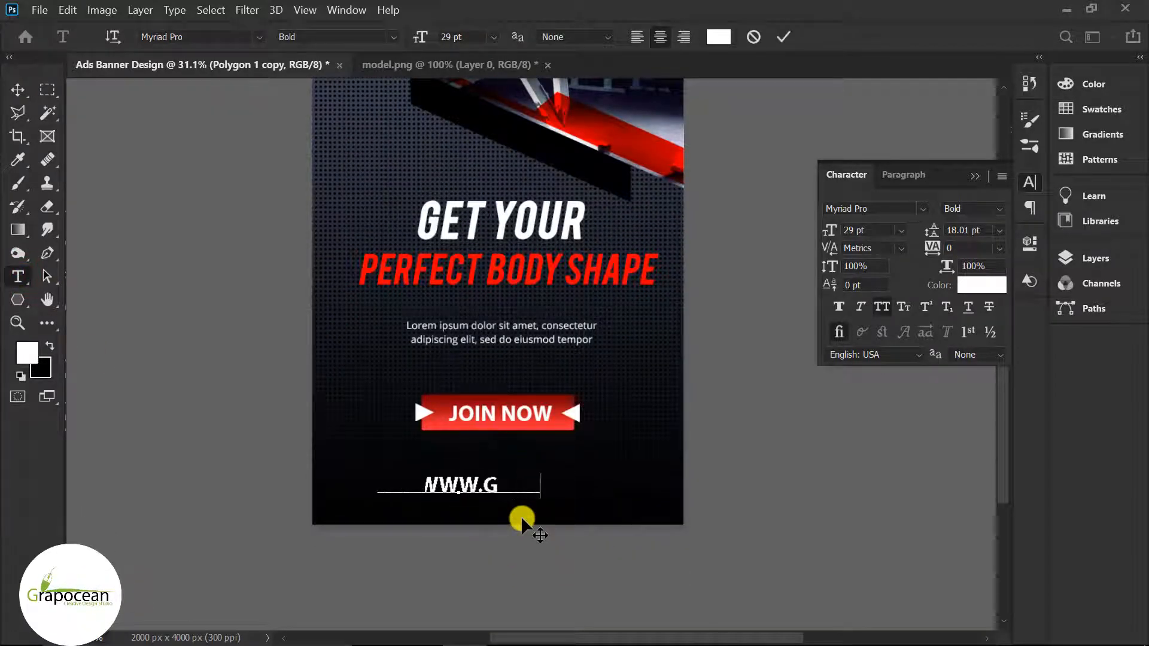
type("rapocean.com")
left_click_drag(586, 488, 250, 444)
Step: Make the URL Regular weight, lowercase (All Caps off), 21 pt, just below JOIN NOW
left_click(389, 36)
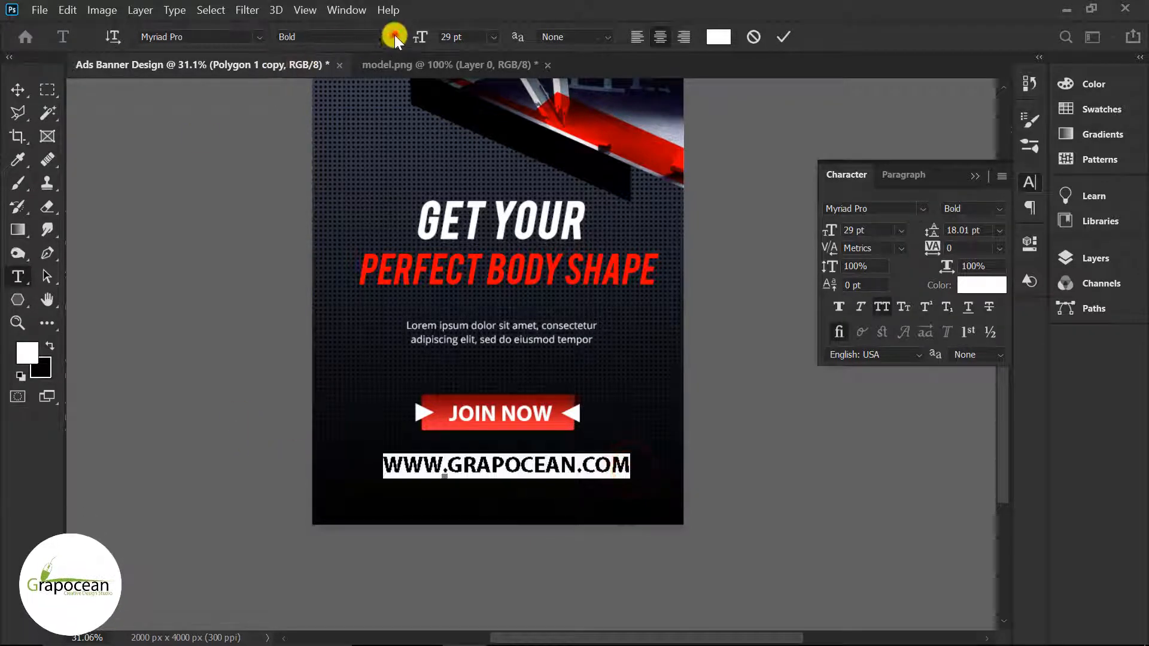
left_click(360, 53)
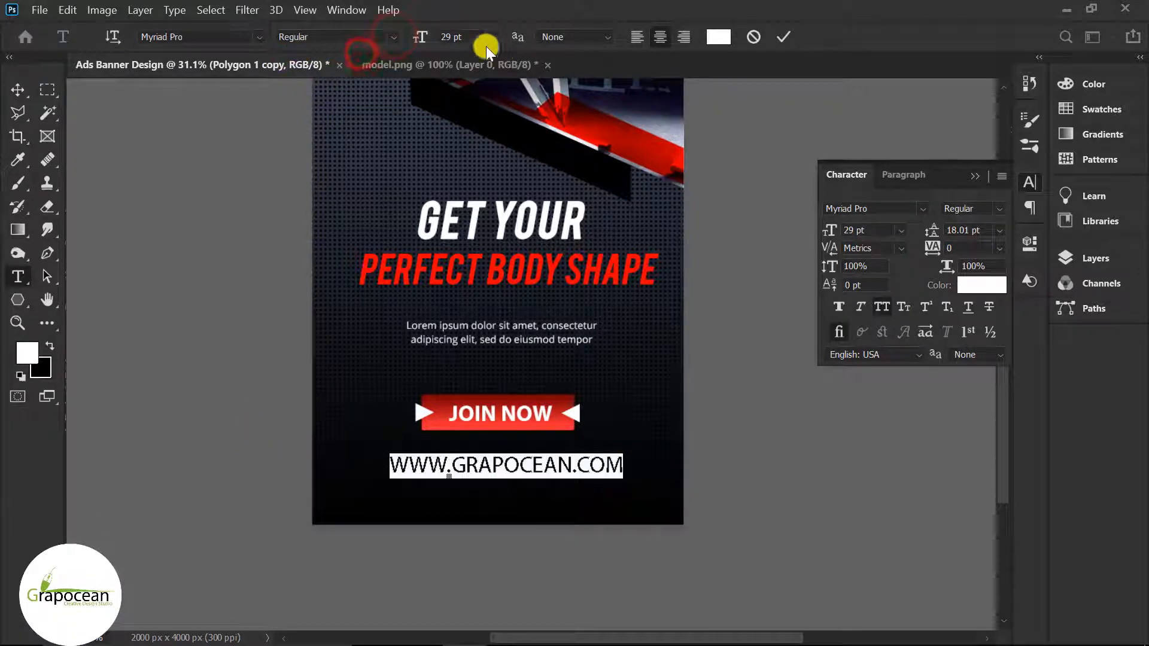
left_click(882, 310)
left_click_drag(422, 38, 410, 39)
left_click(18, 90)
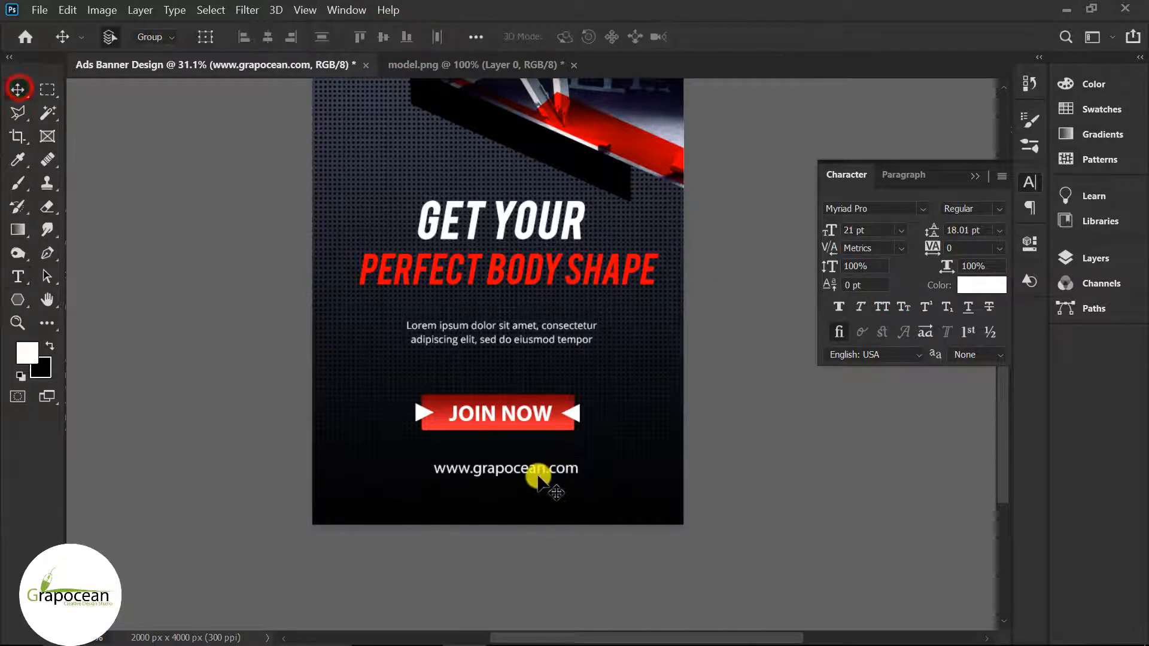
left_click_drag(538, 476, 529, 457)
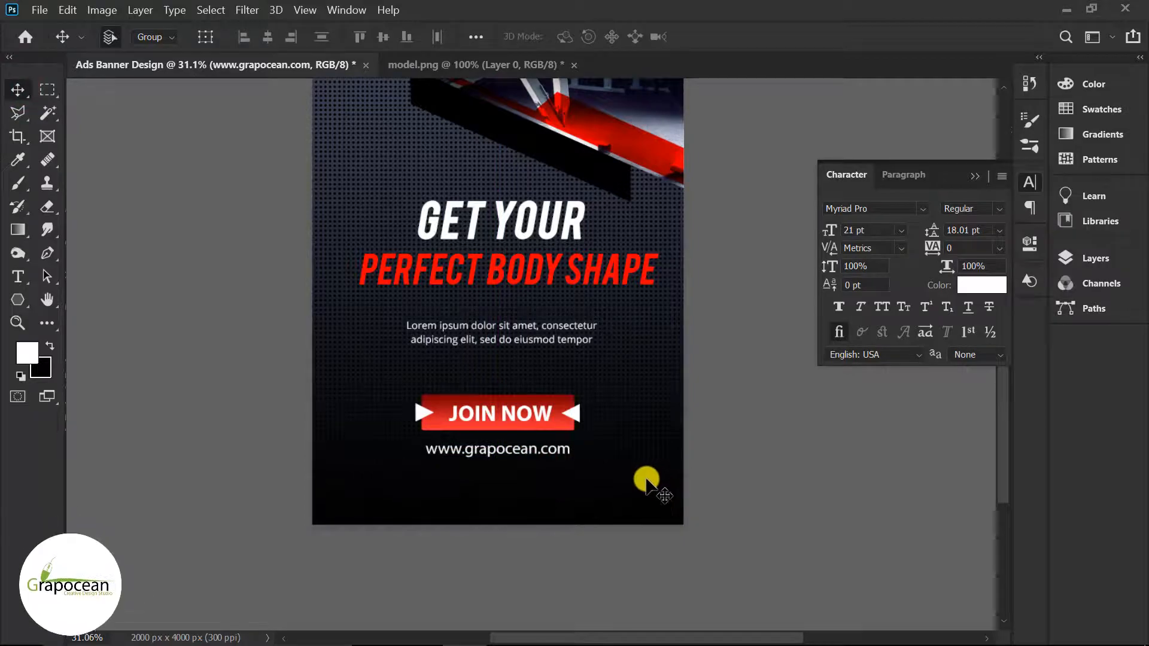